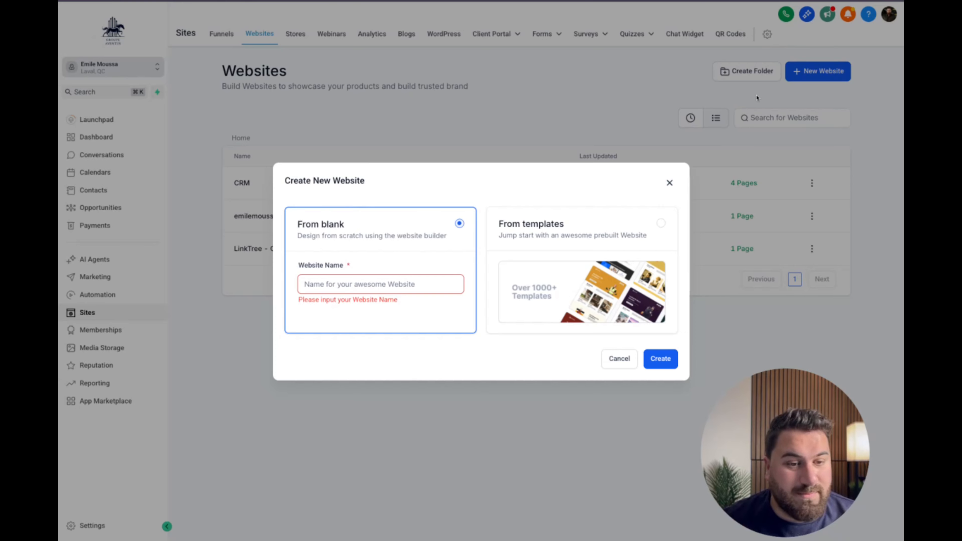
# Create a new website from the template library using the Automation Software template
pyautogui.click(500, 236)
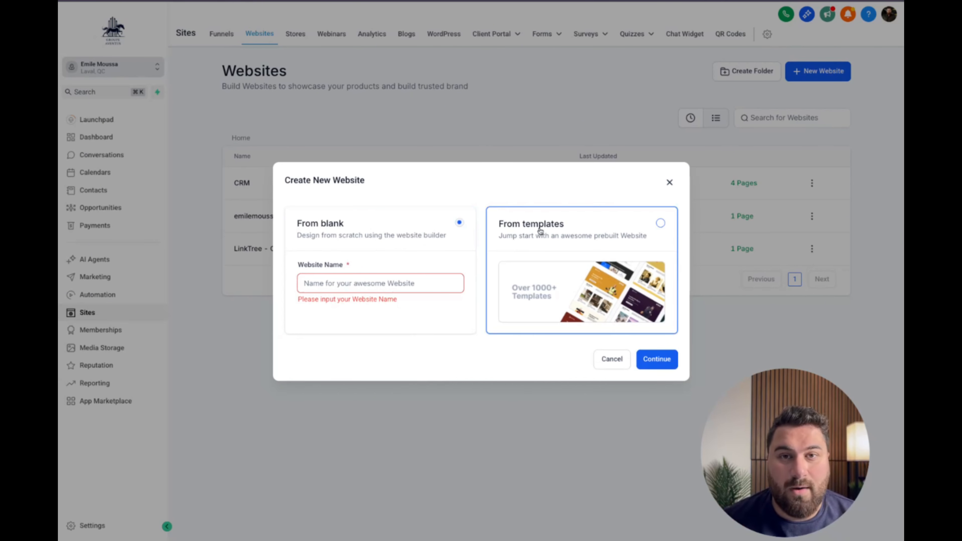
pyautogui.click(444, 238)
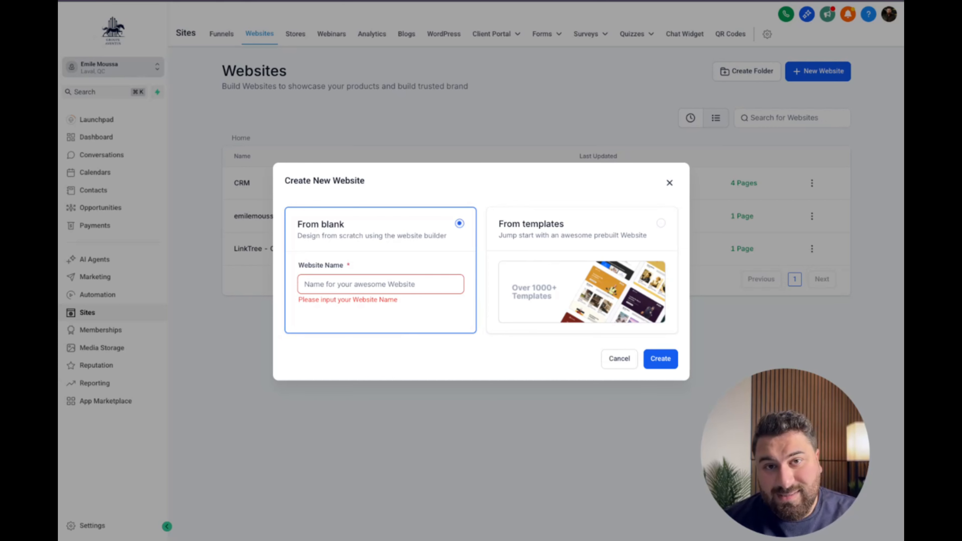
pyautogui.click(519, 250)
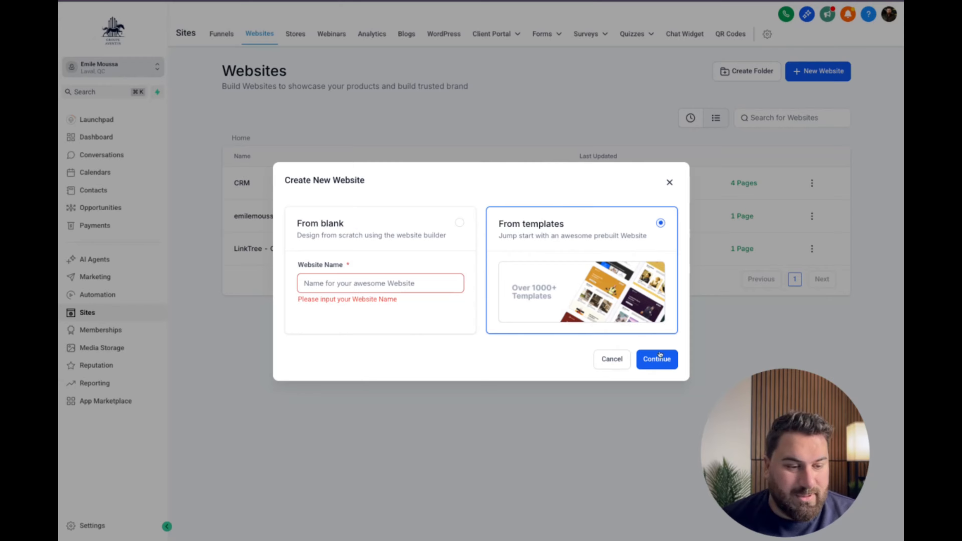
pyautogui.click(663, 362)
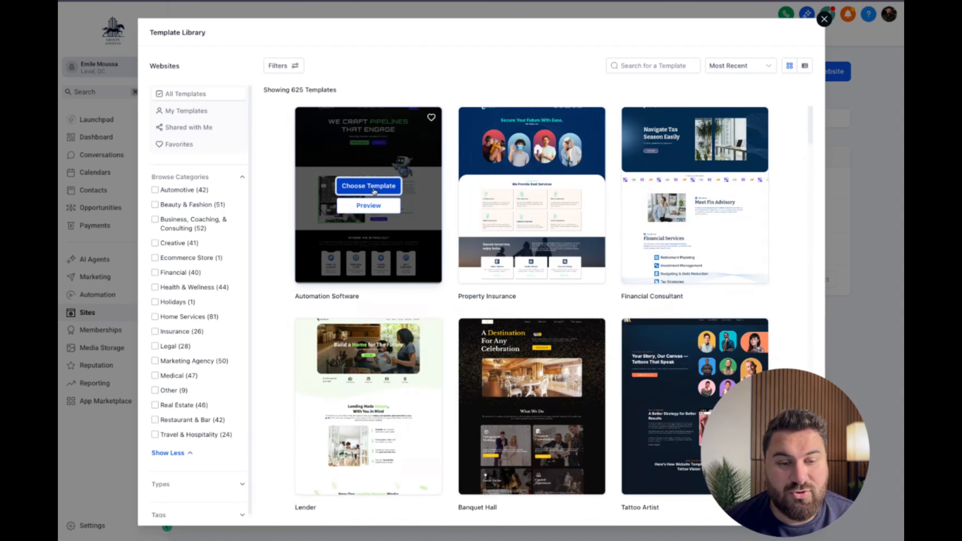
pyautogui.click(374, 193)
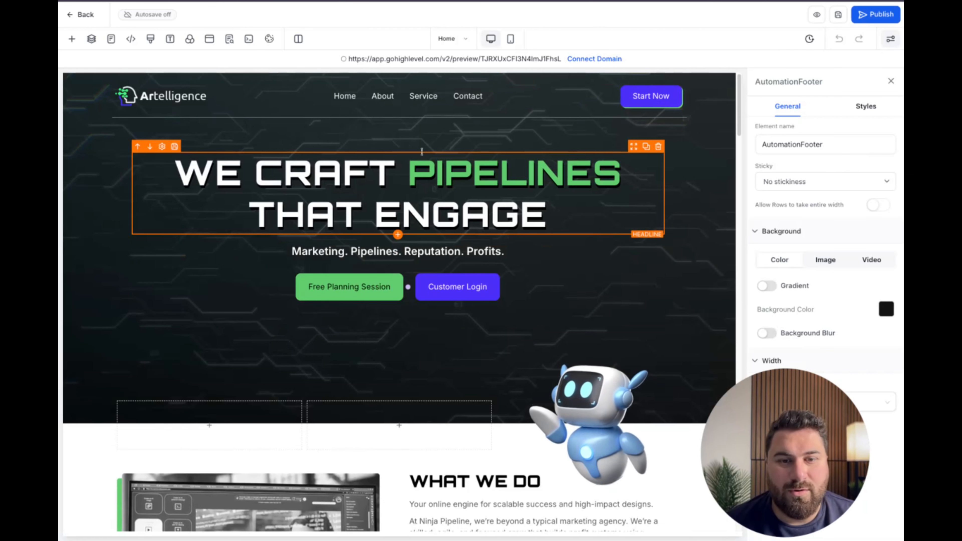
# Look through the template's Home page from the hero headline down to the growth journey section and beyond
pyautogui.scroll(-4, 569, 196)
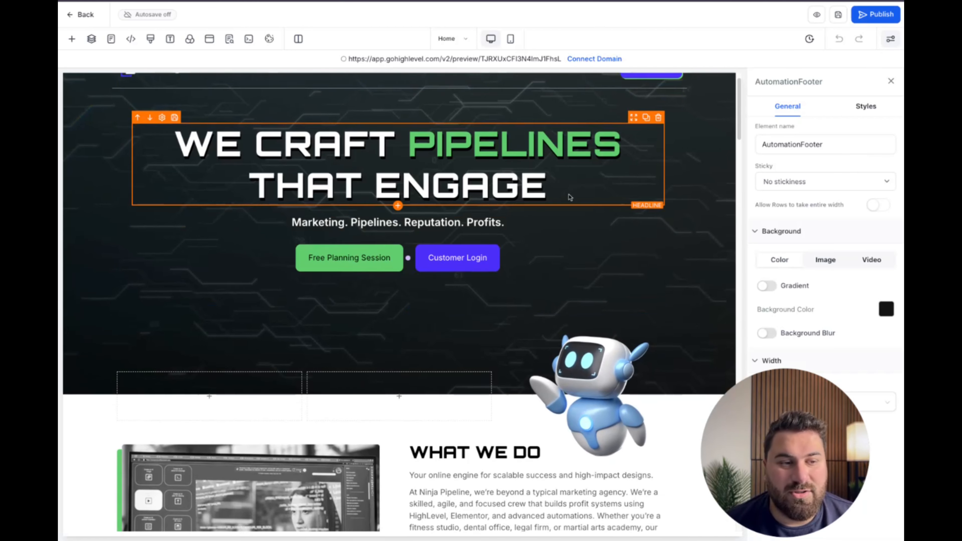
pyautogui.scroll(-15, 570, 196)
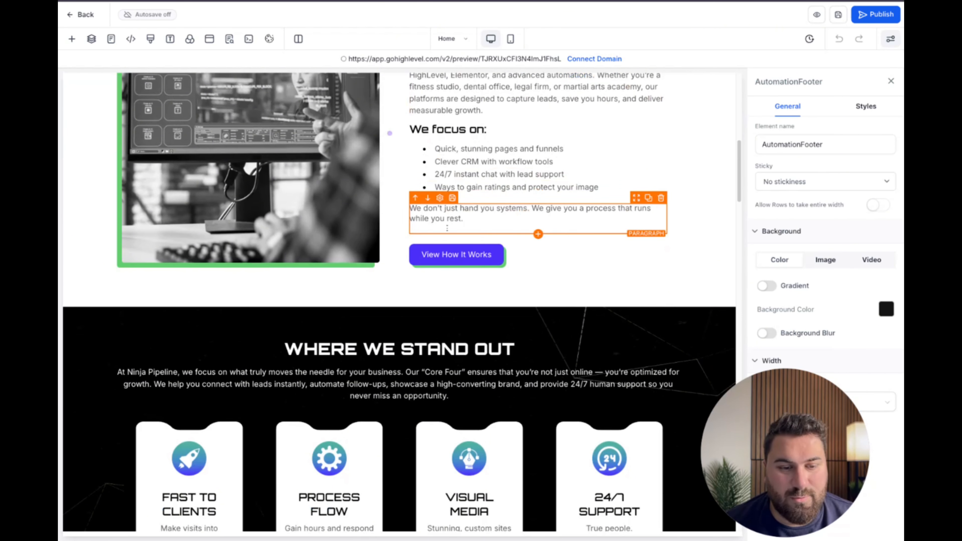
pyautogui.scroll(-8, 532, 221)
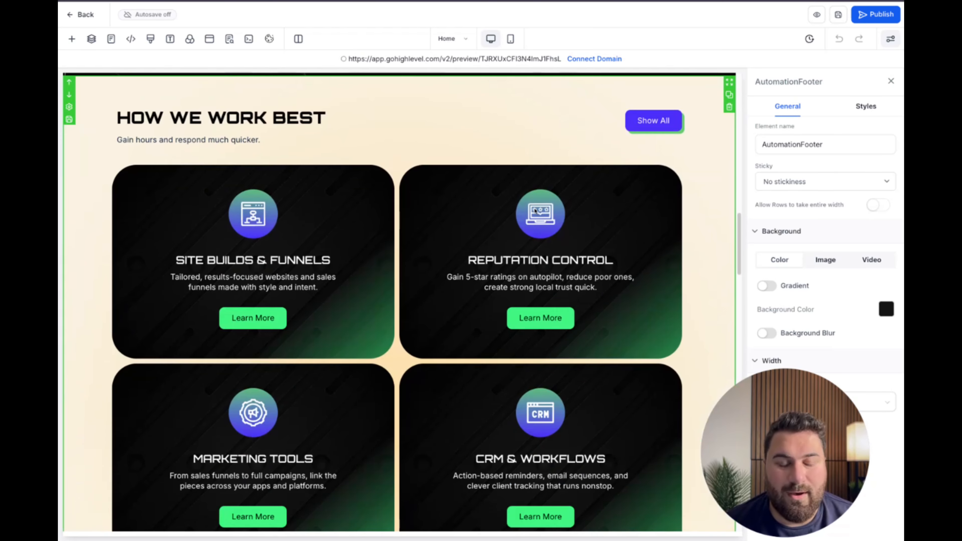
pyautogui.scroll(-4, 532, 206)
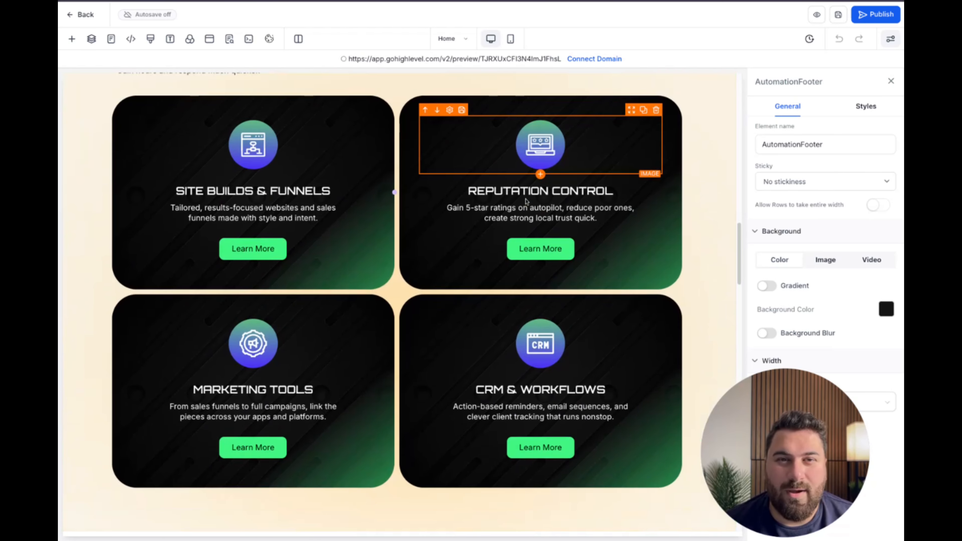
pyautogui.scroll(-4, 251, 152)
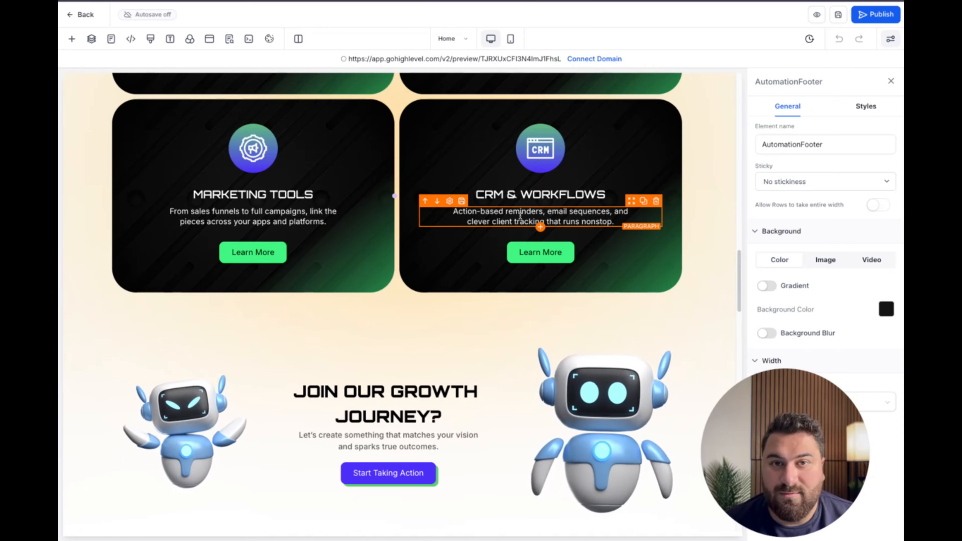
pyautogui.scroll(-4, 519, 209)
pyautogui.scroll(-9, 472, 258)
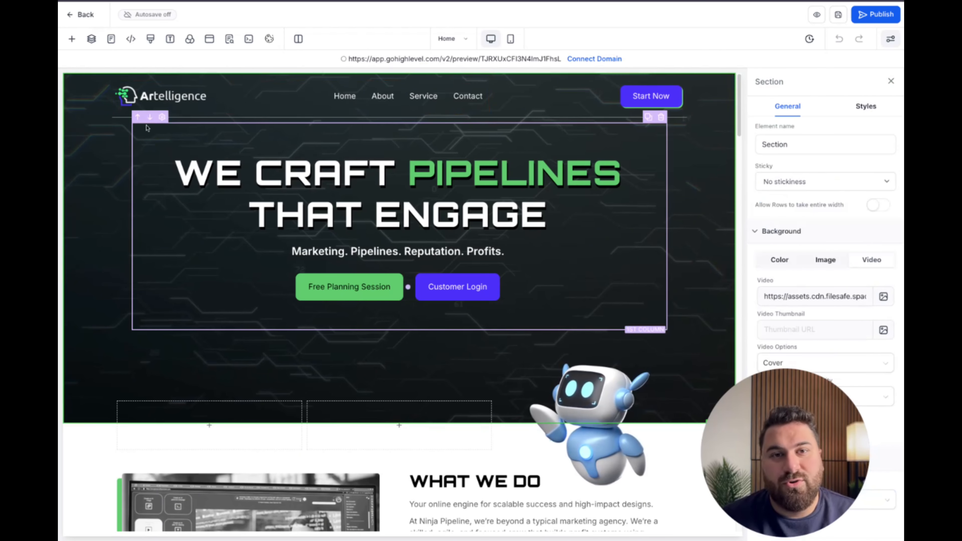
# Review the quick-add row layouts and compare them with the column structure of the Home page sections
pyautogui.click(72, 40)
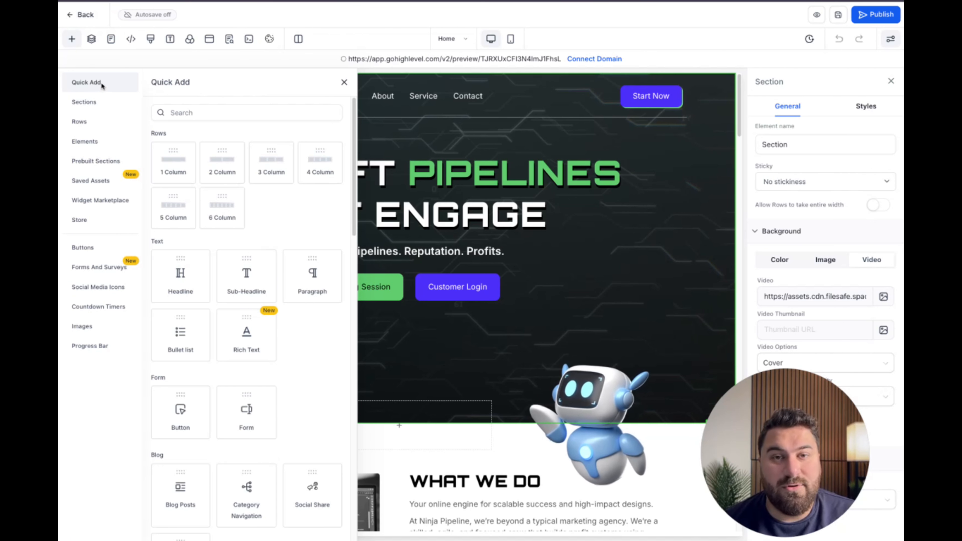
pyautogui.scroll(-3, 322, 171)
pyautogui.scroll(3, 326, 200)
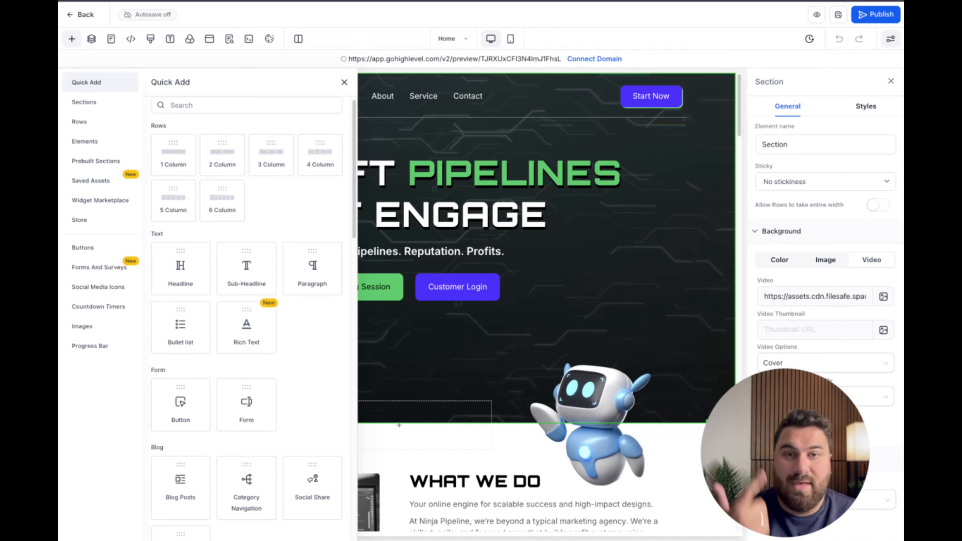
pyautogui.scroll(-5, 472, 182)
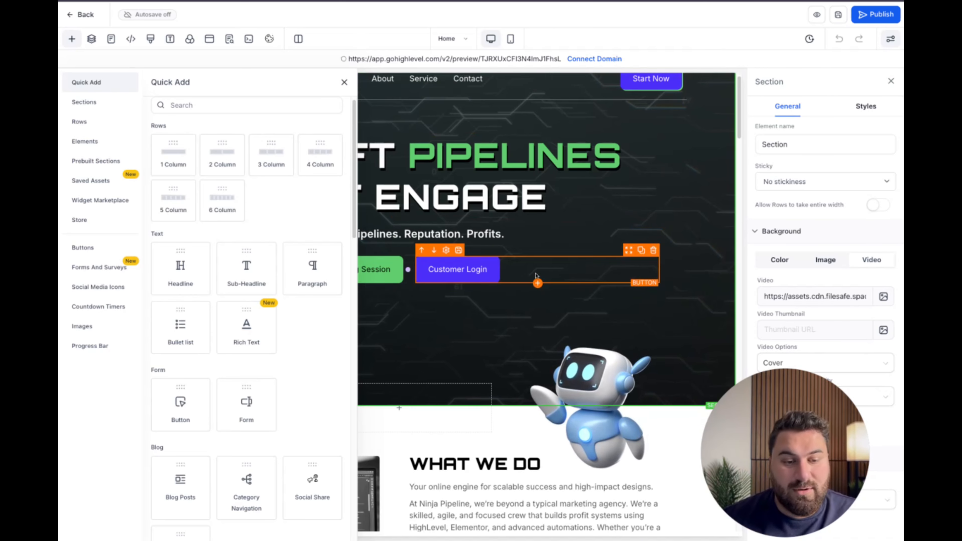
pyautogui.scroll(-7, 420, 114)
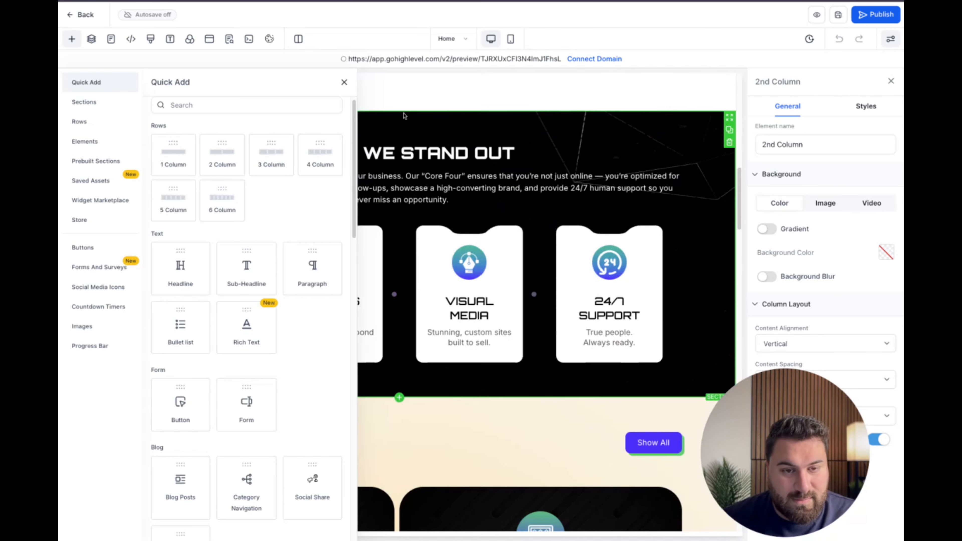
pyautogui.click(344, 83)
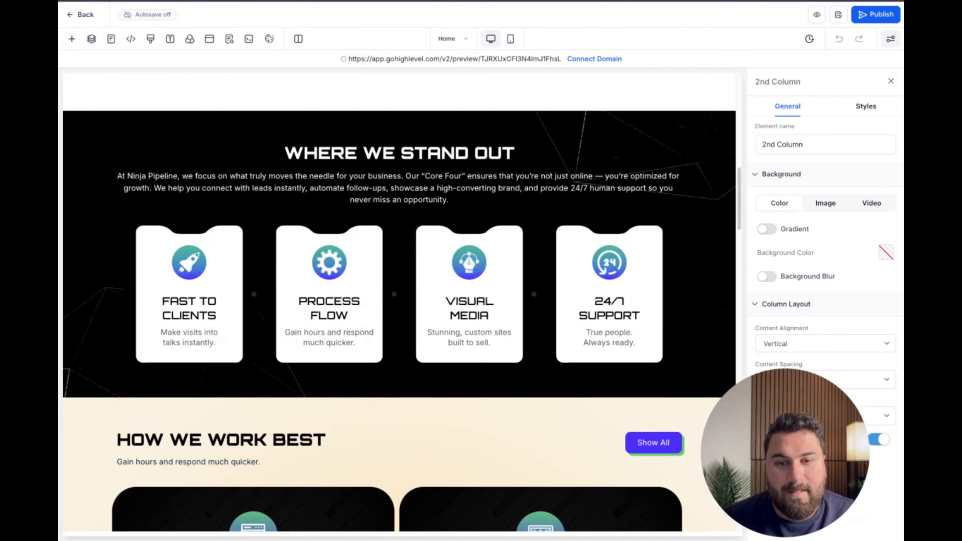
# Compare the quick-add text and form elements with the Home page content, and show the Customer Login button's settings
pyautogui.click(70, 40)
pyautogui.scroll(-3, 301, 187)
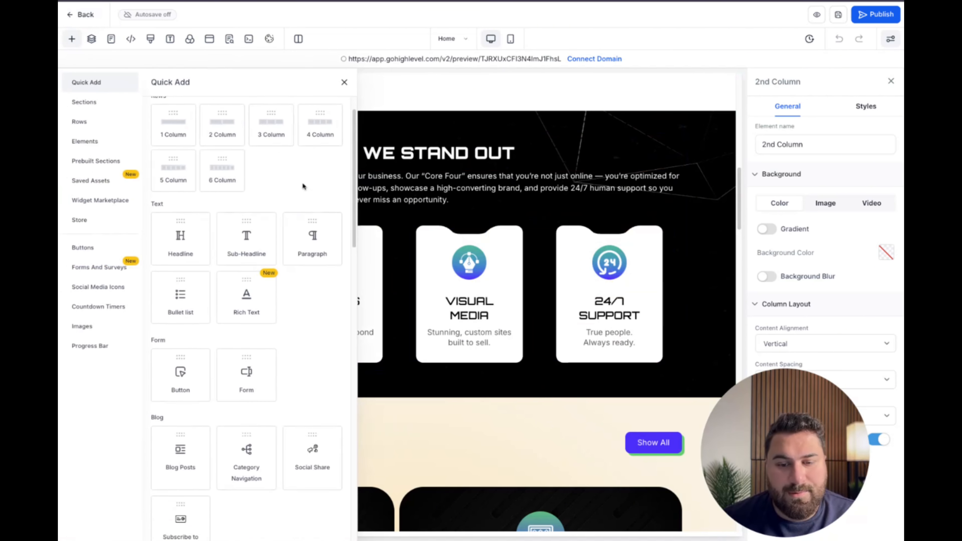
pyautogui.scroll(6, 538, 223)
pyautogui.scroll(10, 538, 223)
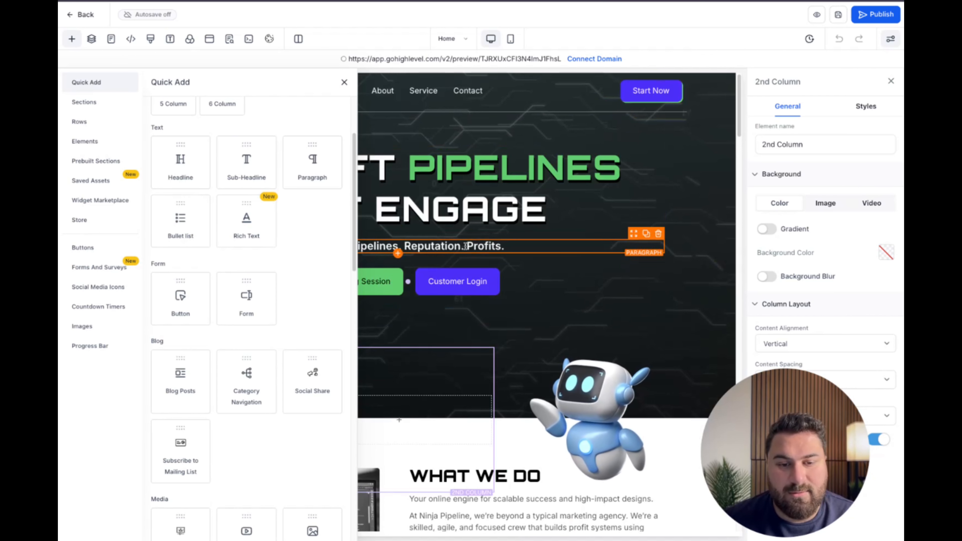
pyautogui.scroll(-5, 418, 246)
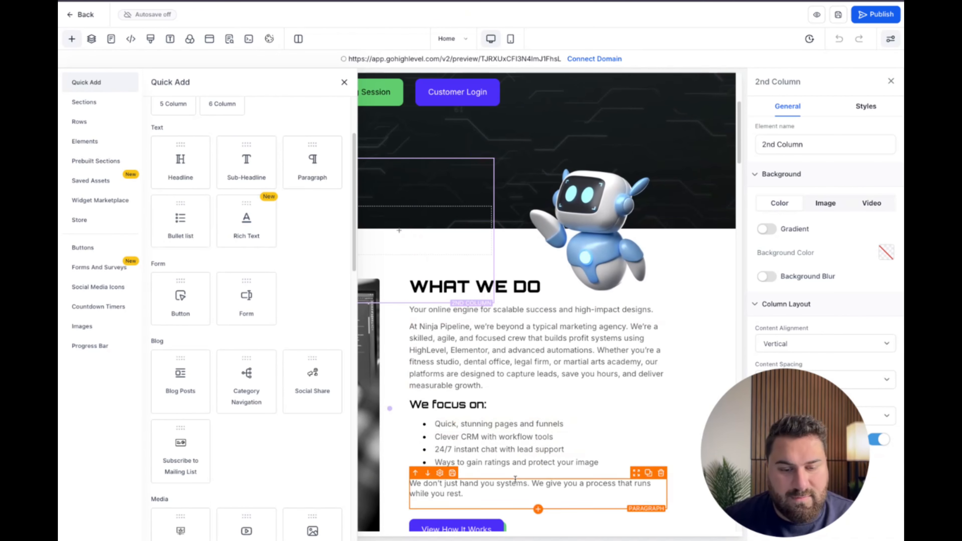
pyautogui.scroll(-1, 257, 288)
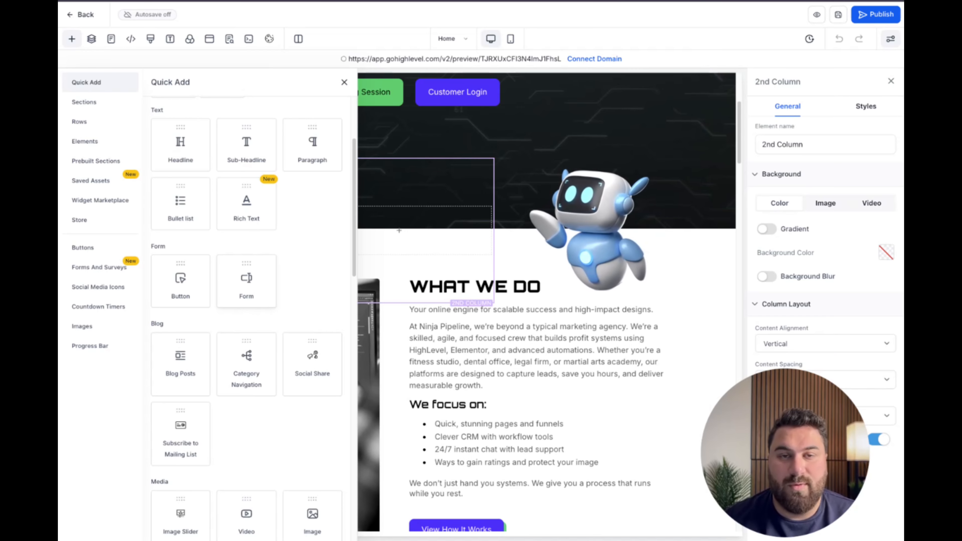
pyautogui.scroll(4, 455, 246)
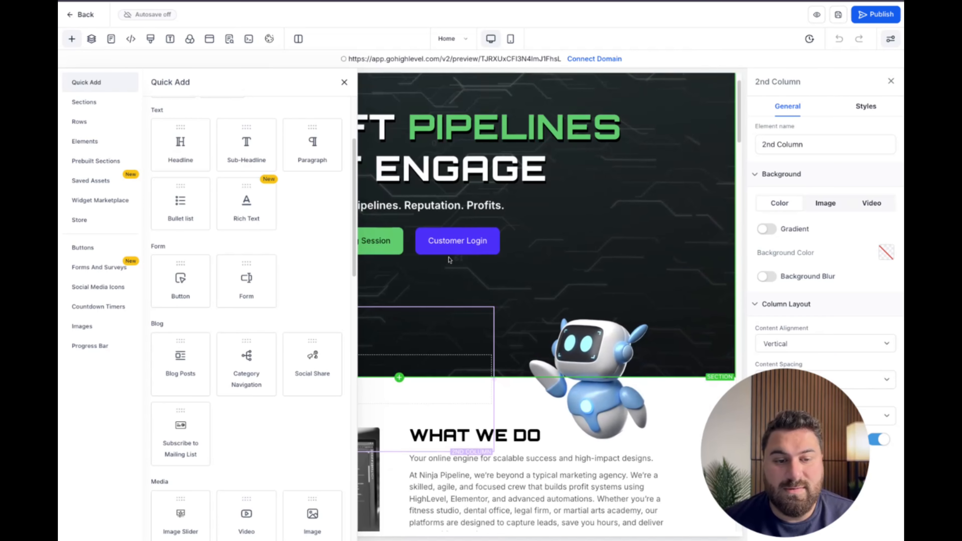
pyautogui.click(458, 247)
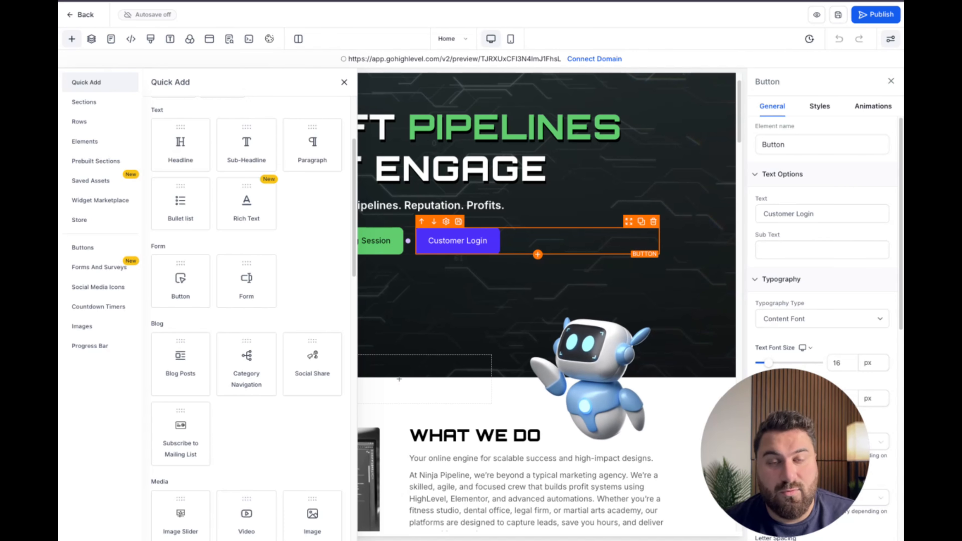
pyautogui.scroll(1, 547, 303)
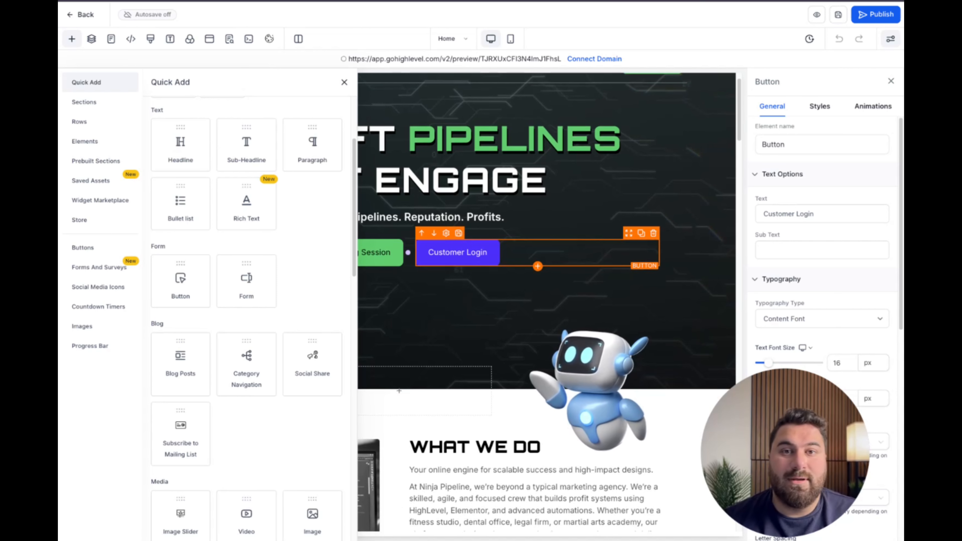
# Review the remaining quick-add elements: blog, media, custom, countdown, blocks, social, order and store
pyautogui.scroll(-5, 247, 303)
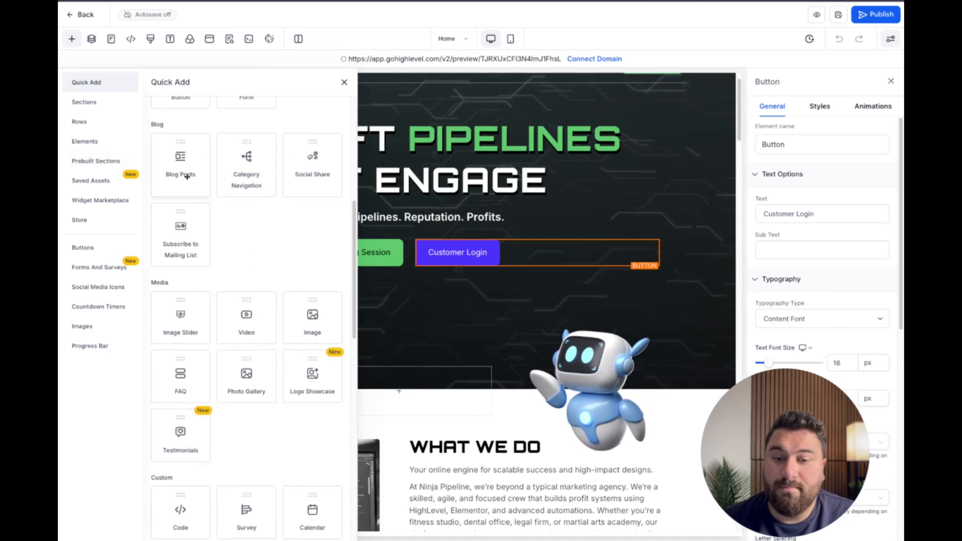
pyautogui.scroll(-3, 246, 181)
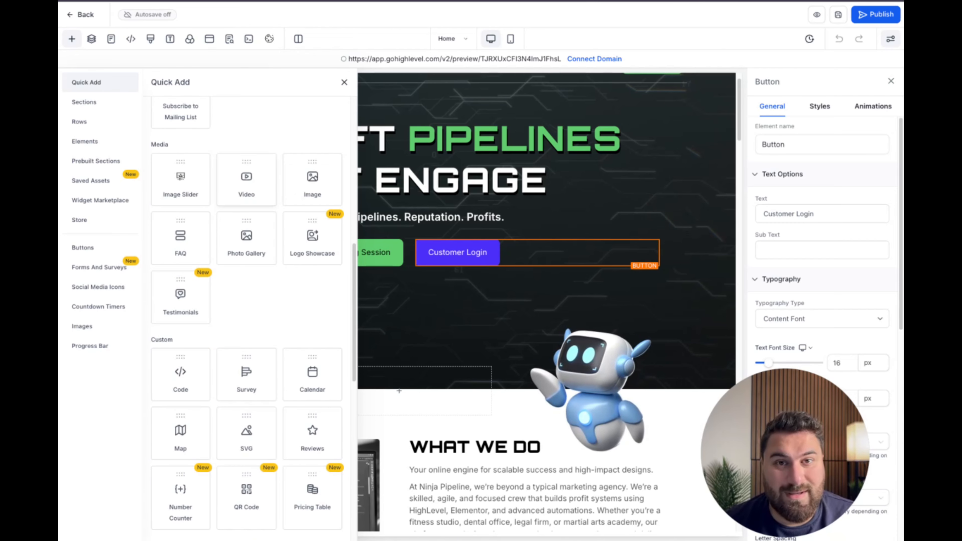
pyautogui.scroll(-2, 194, 229)
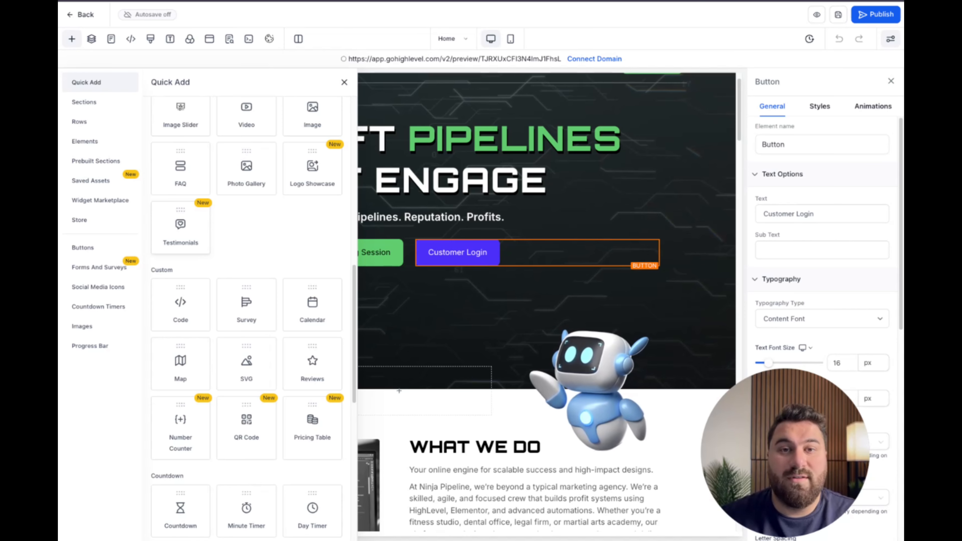
pyautogui.scroll(-1, 181, 257)
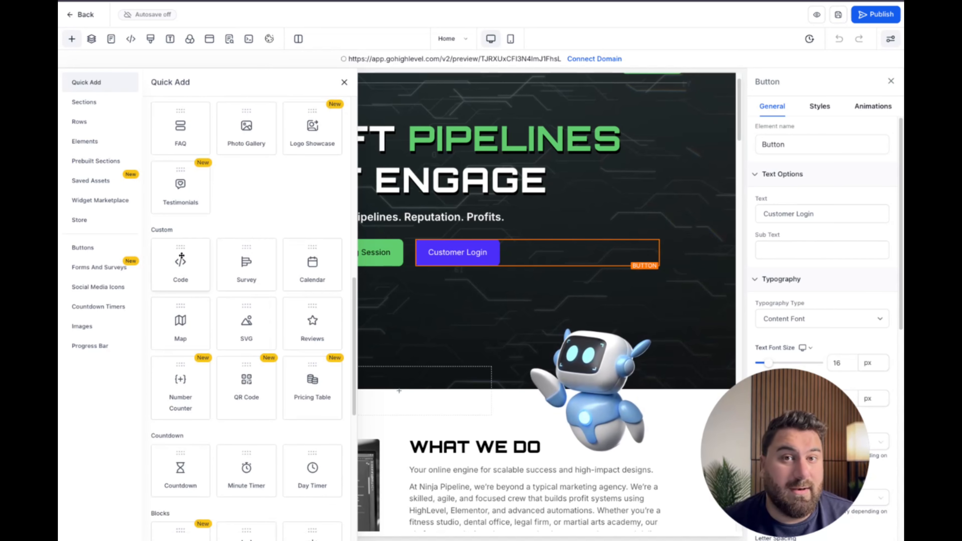
pyautogui.scroll(-2, 316, 187)
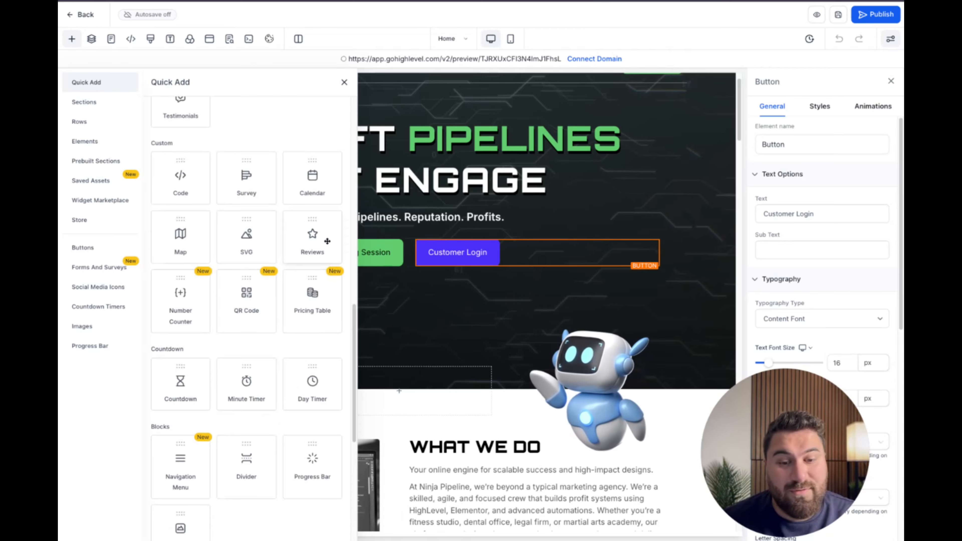
pyautogui.scroll(-4, 213, 266)
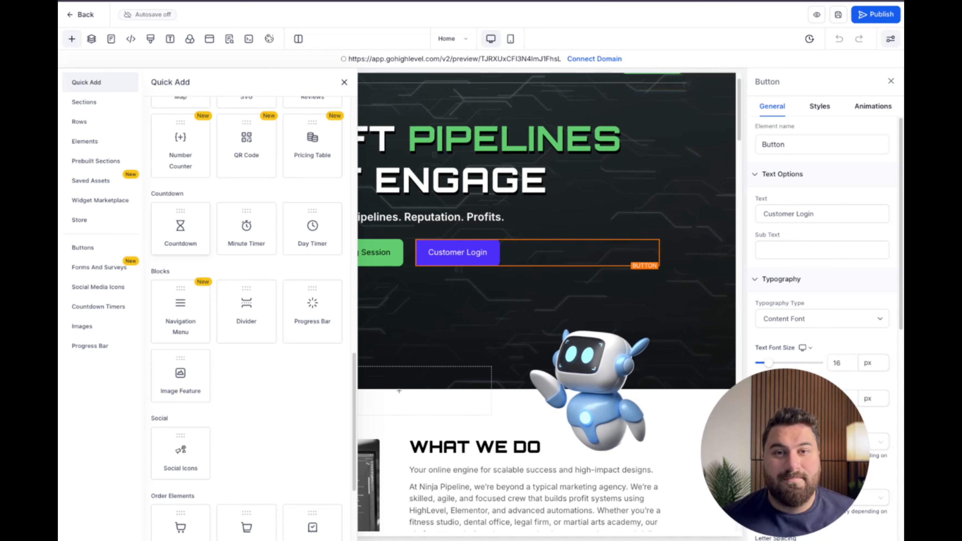
pyautogui.scroll(-3, 313, 193)
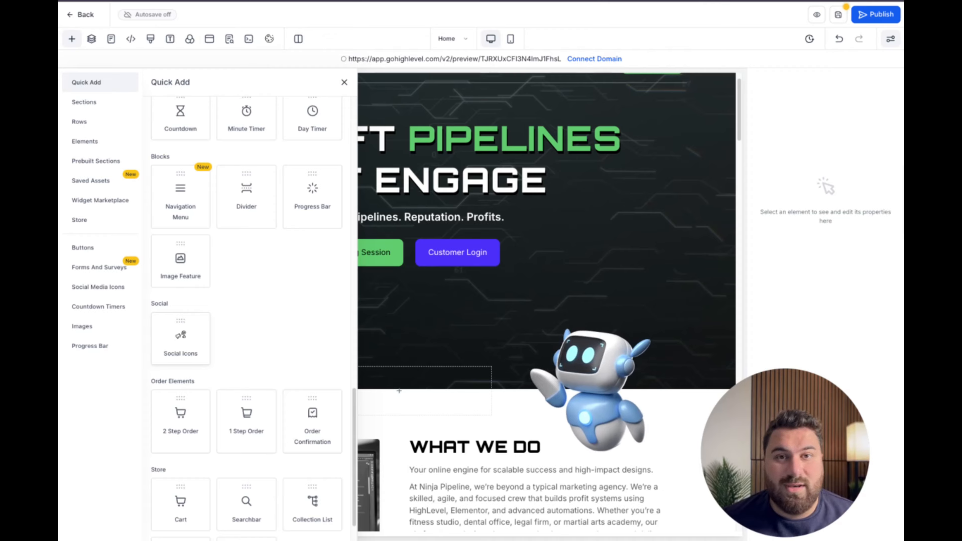
pyautogui.scroll(-2, 173, 336)
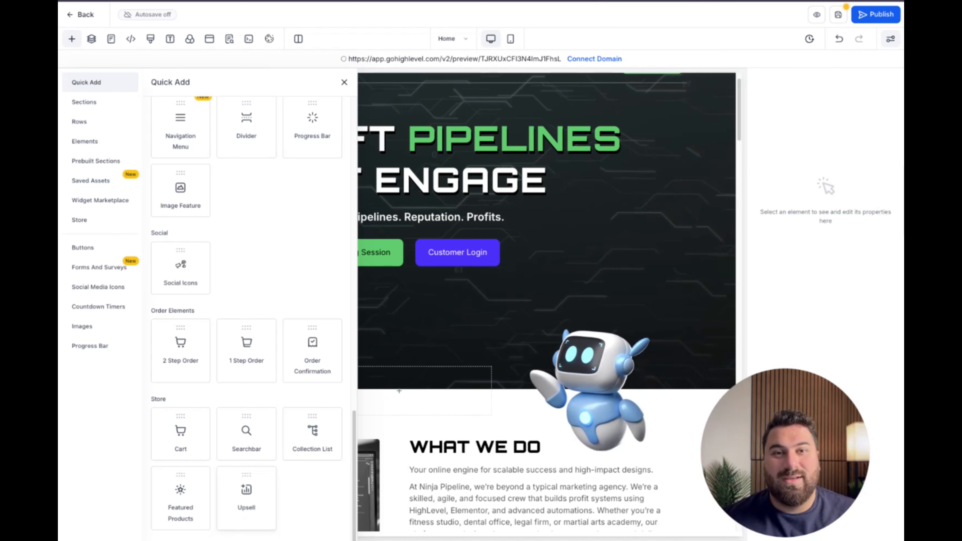
# Review the section widths and the row column layouts available for adding to the page
pyautogui.click(108, 110)
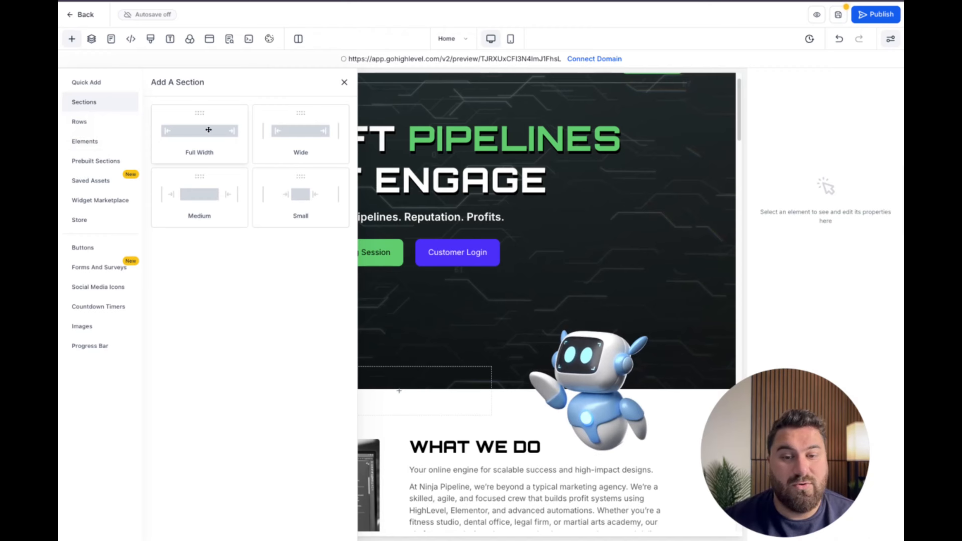
pyautogui.click(101, 91)
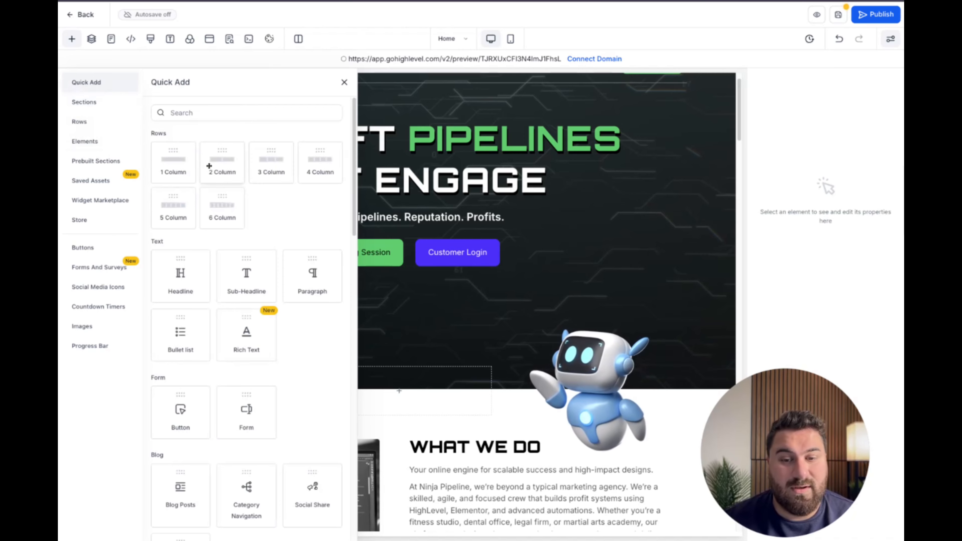
pyautogui.click(117, 102)
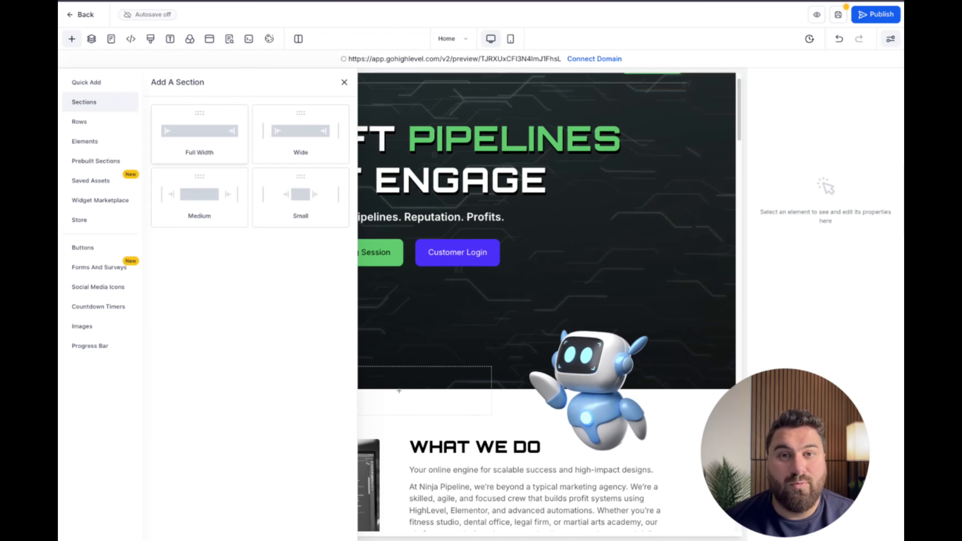
pyautogui.click(107, 122)
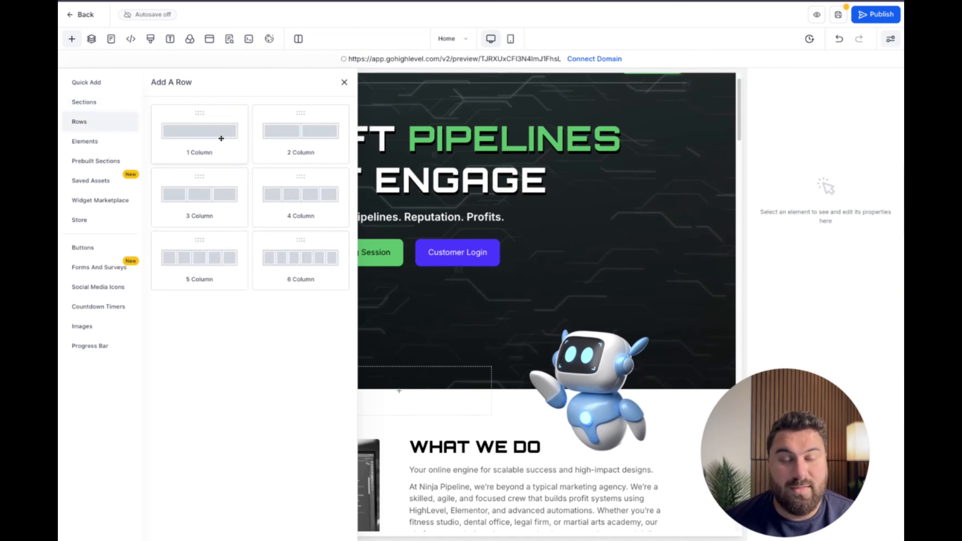
# Review the full element library, from text, form and blog elements through custom, countdown and blocks to order and store elements
pyautogui.click(83, 142)
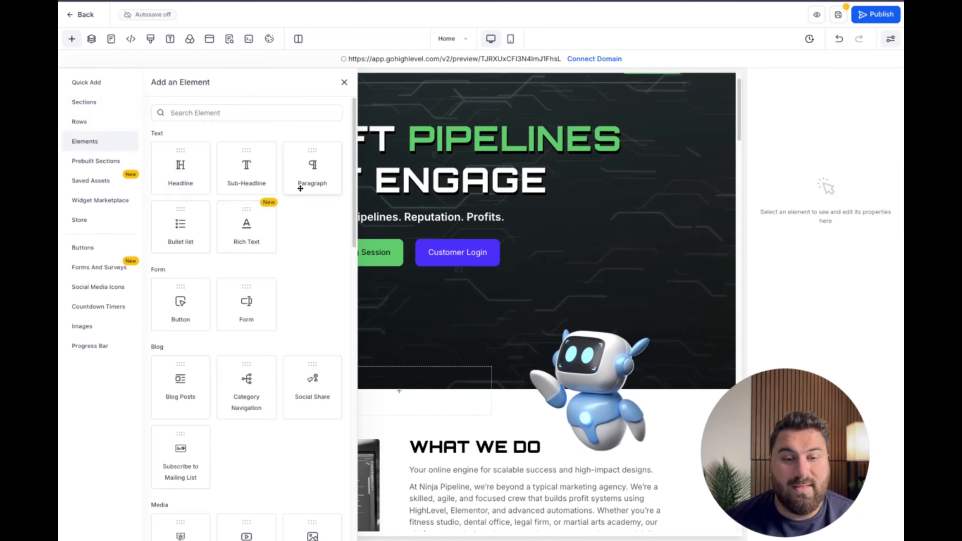
pyautogui.scroll(-8, 311, 189)
pyautogui.scroll(-5, 302, 210)
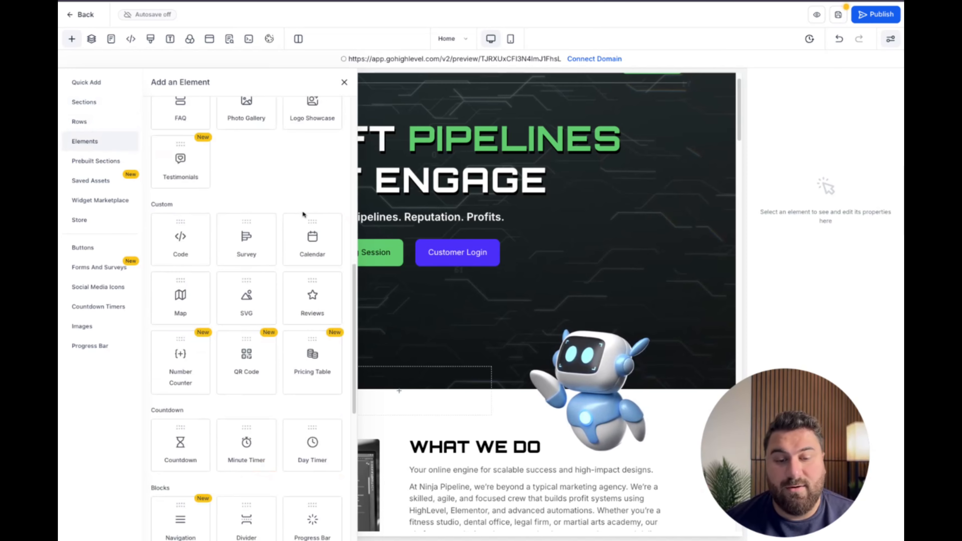
pyautogui.scroll(-1, 302, 210)
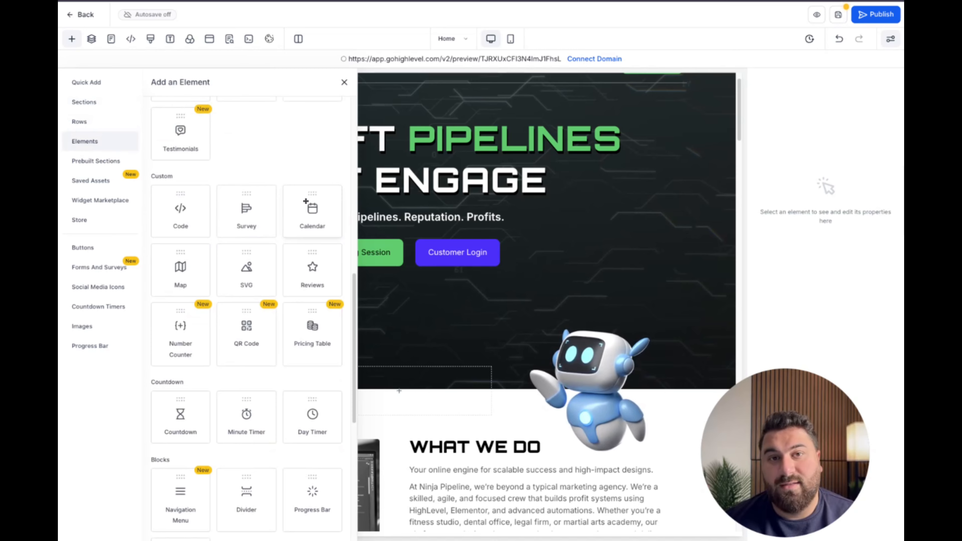
pyautogui.scroll(-2, 303, 189)
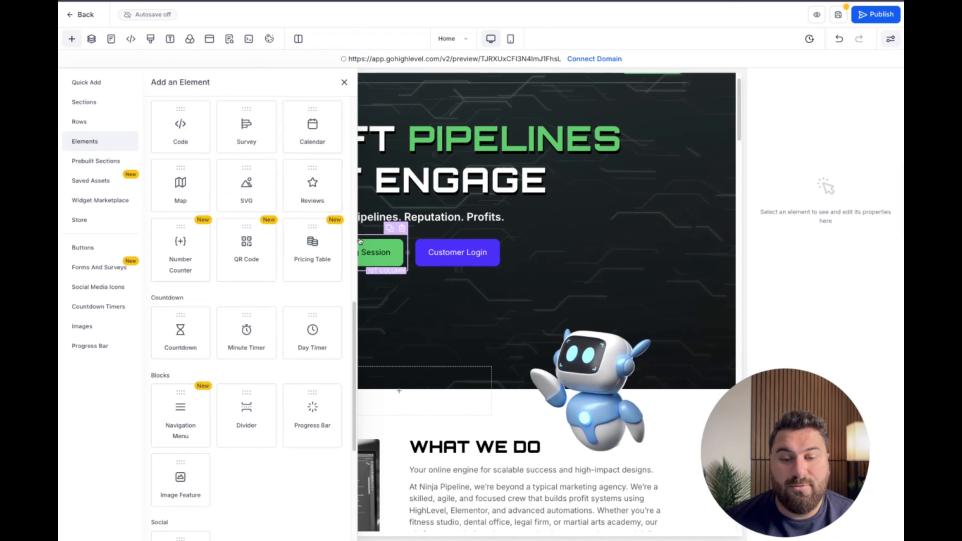
pyautogui.scroll(-1, 252, 253)
pyautogui.scroll(-7, 260, 251)
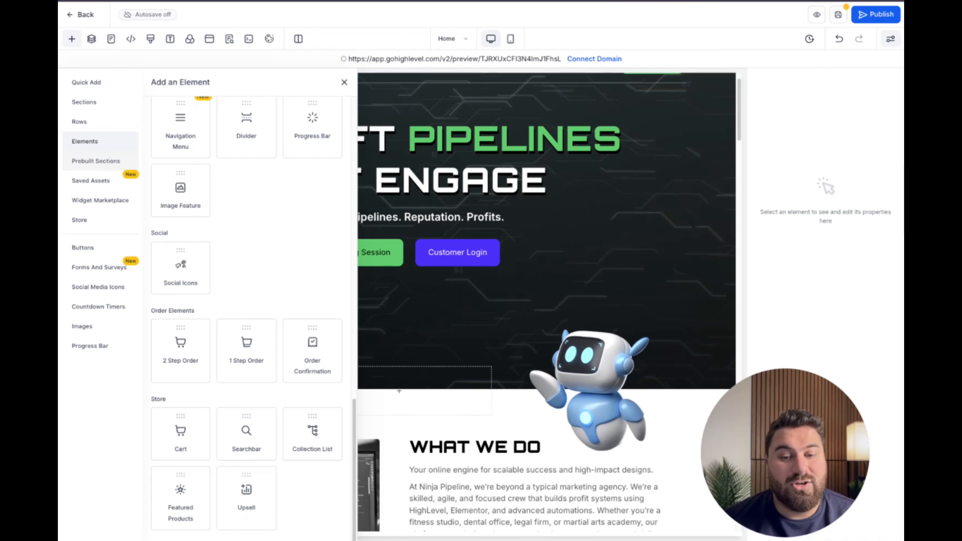
# Review the prebuilt section templates for About, Call To Action, FAQs, Footer, For Who, Guarantee & Awards, and List
pyautogui.click(96, 160)
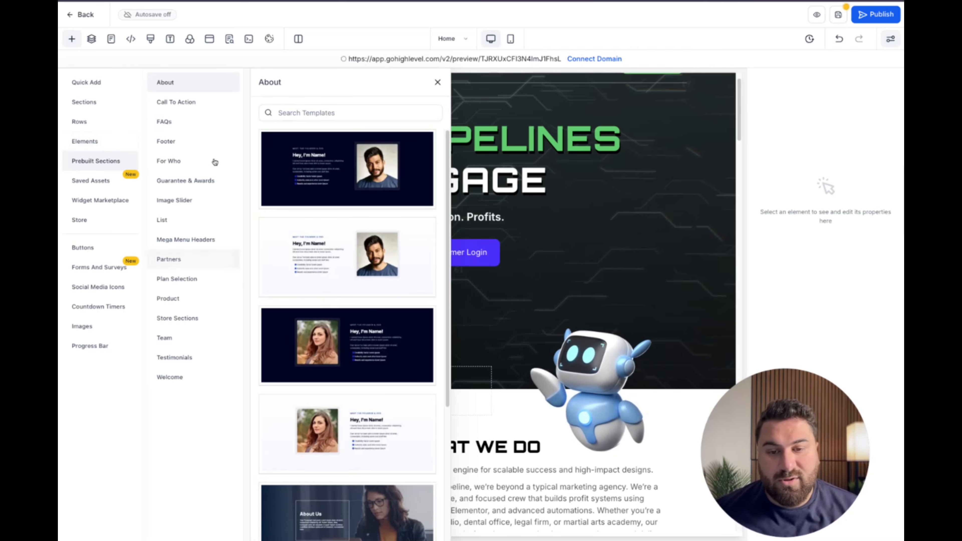
pyautogui.click(206, 102)
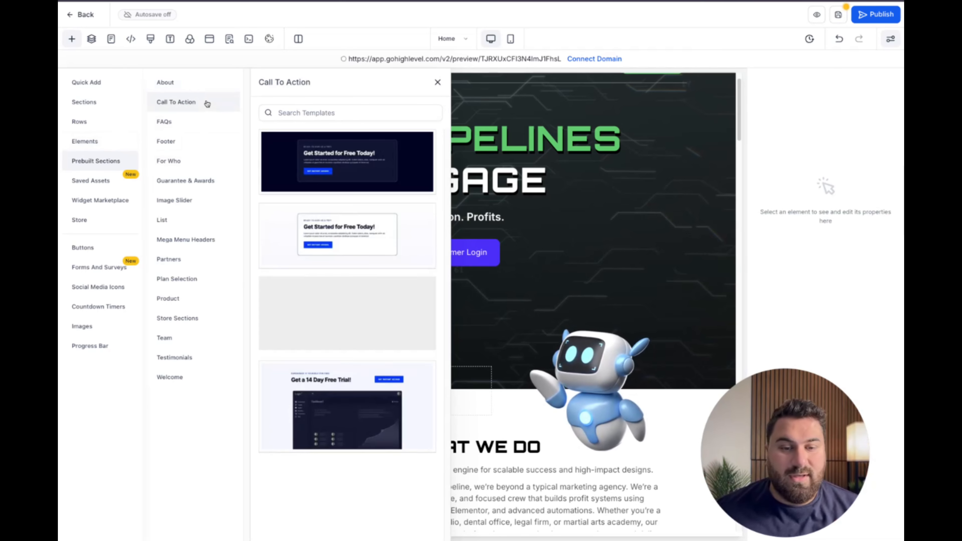
pyautogui.click(200, 128)
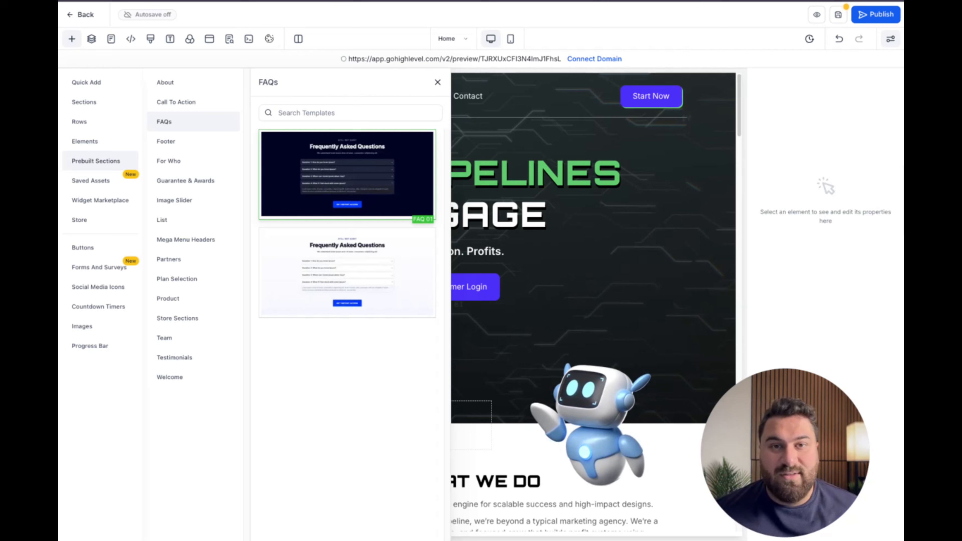
pyautogui.click(200, 144)
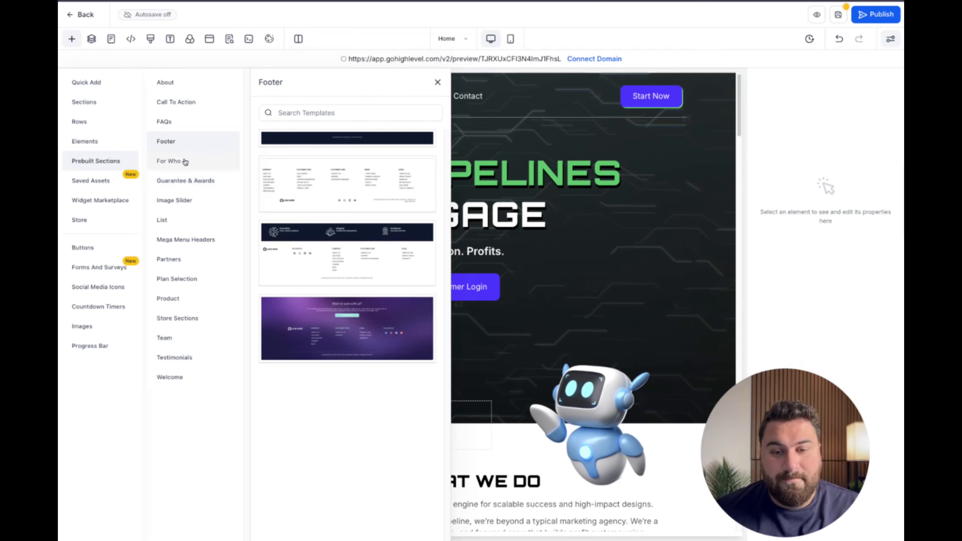
pyautogui.click(169, 161)
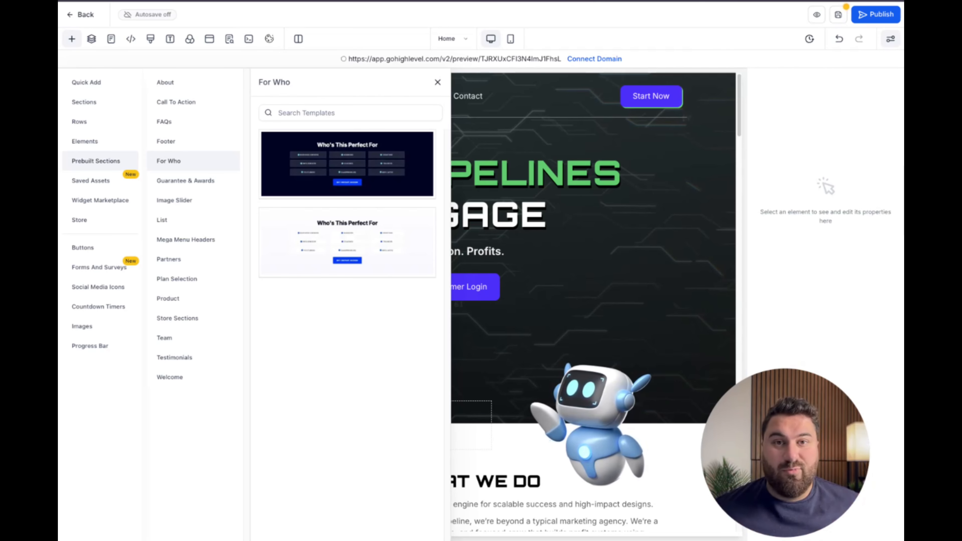
pyautogui.click(197, 181)
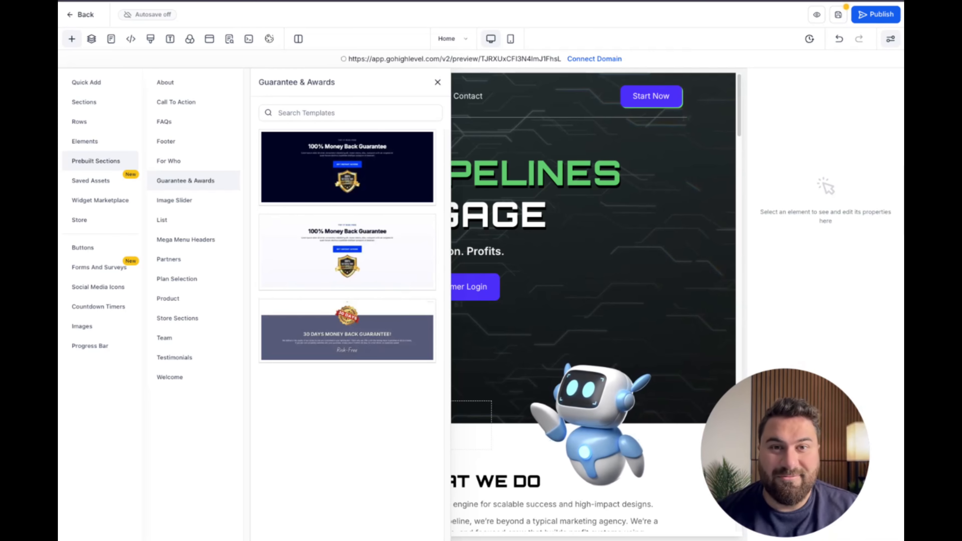
pyautogui.click(162, 220)
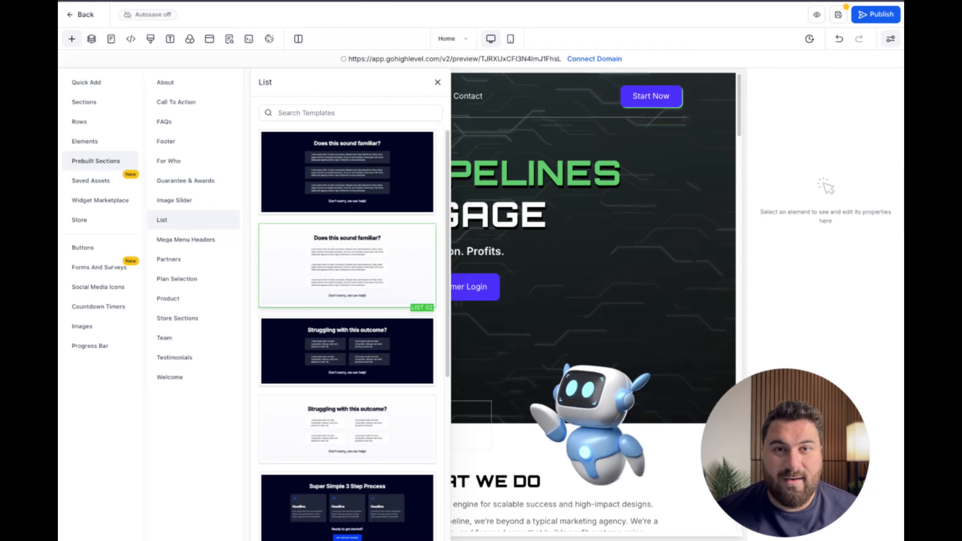
# Review the prebuilt section templates for Partners, Plan Selection, Product, Store Sections, Team, Testimonials and Welcome, and close the template library
pyautogui.click(175, 260)
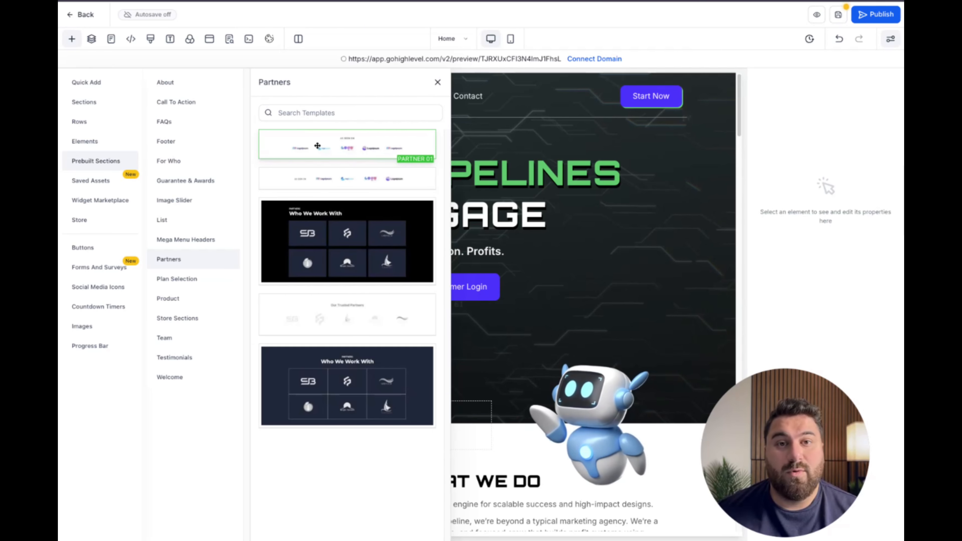
pyautogui.click(177, 279)
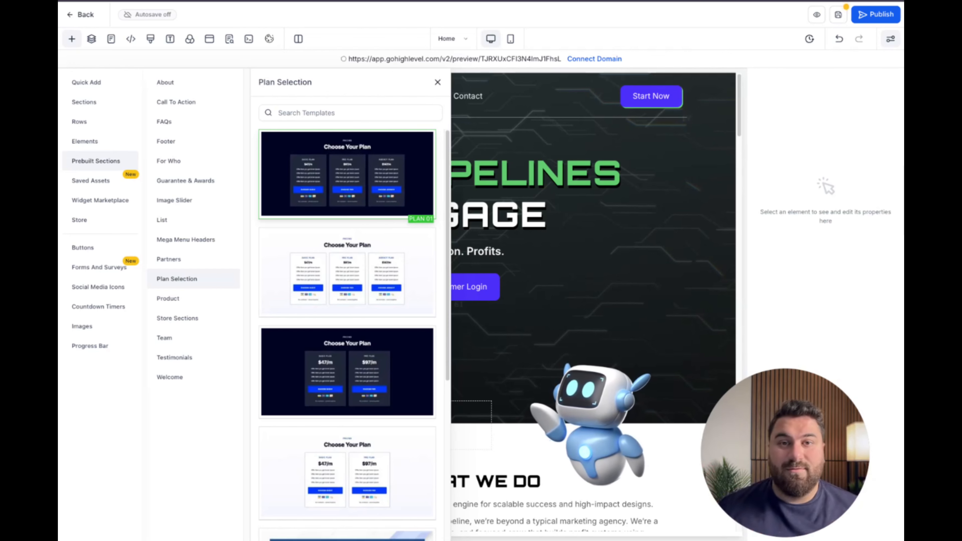
pyautogui.click(191, 299)
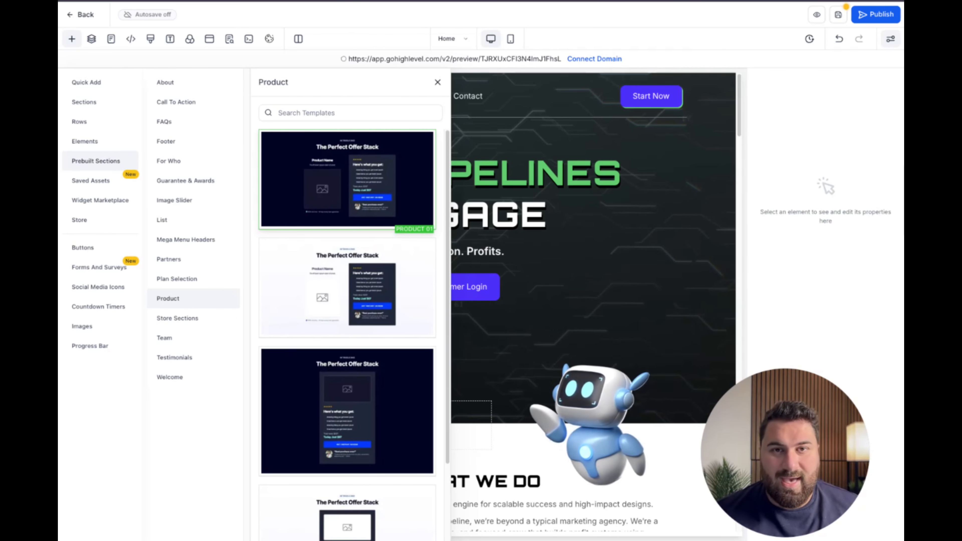
pyautogui.click(177, 320)
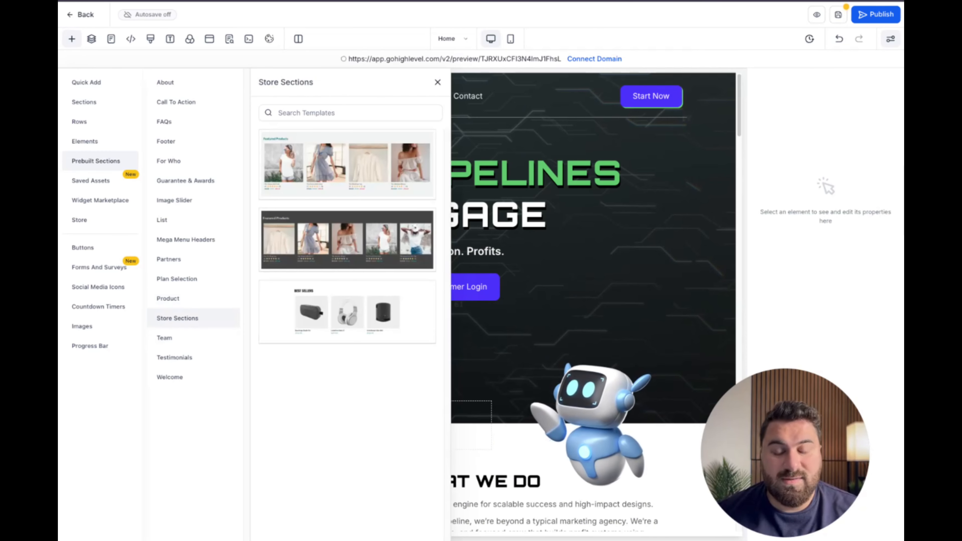
pyautogui.click(178, 338)
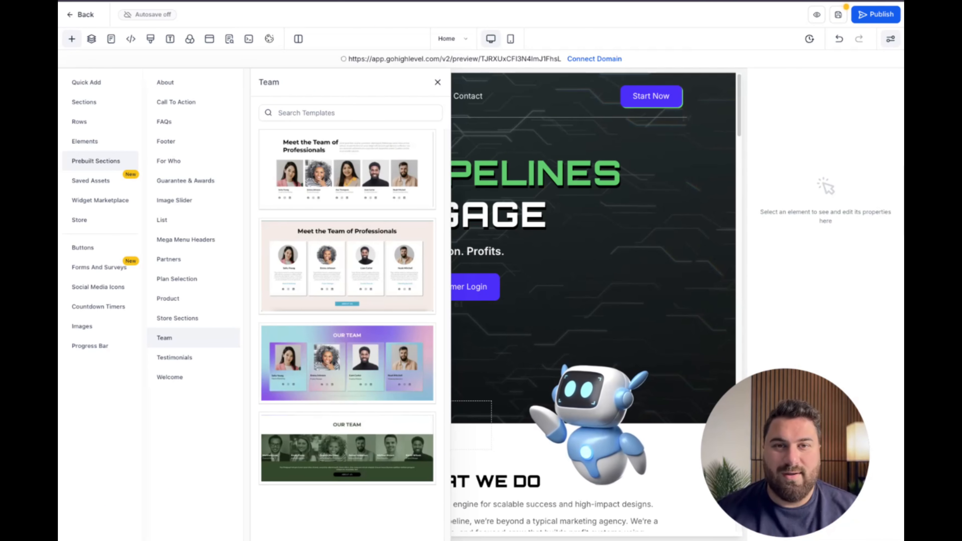
pyautogui.click(178, 358)
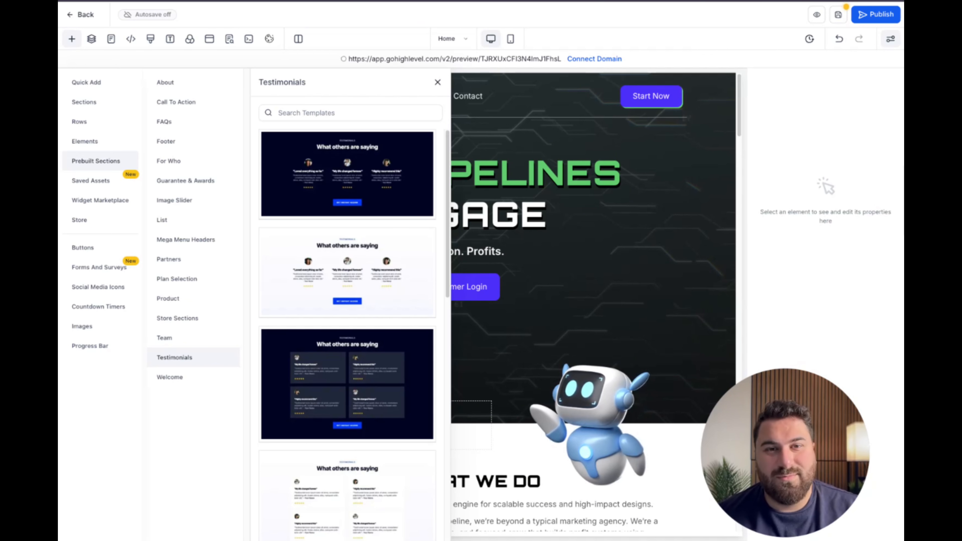
pyautogui.click(177, 378)
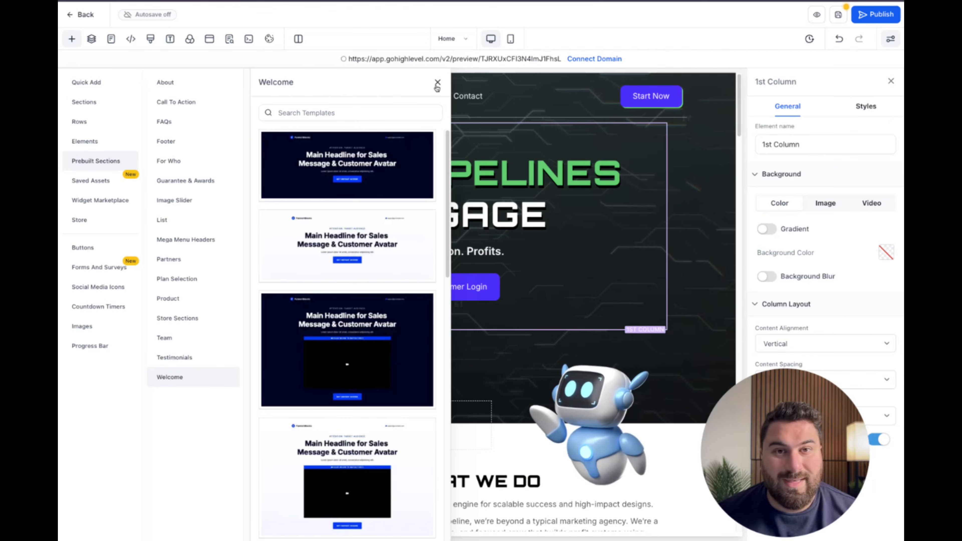
pyautogui.click(438, 83)
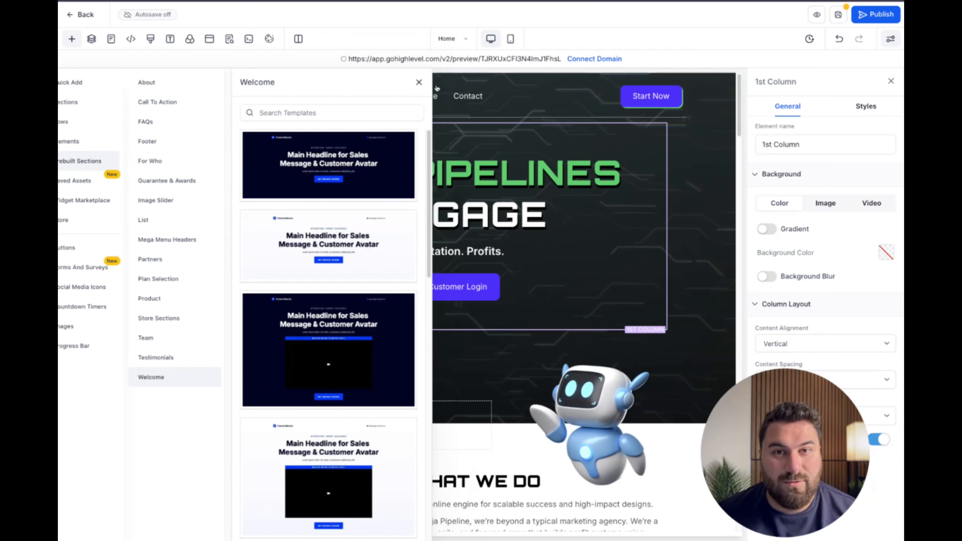
# Review the site's page list, custom CSS editor, typography, background and popup settings without changing them
pyautogui.click(111, 39)
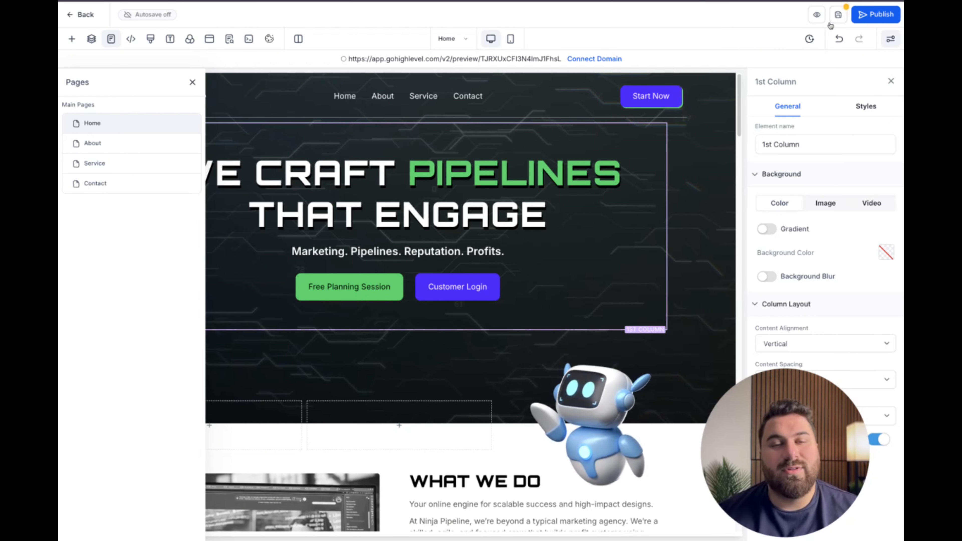
pyautogui.click(150, 39)
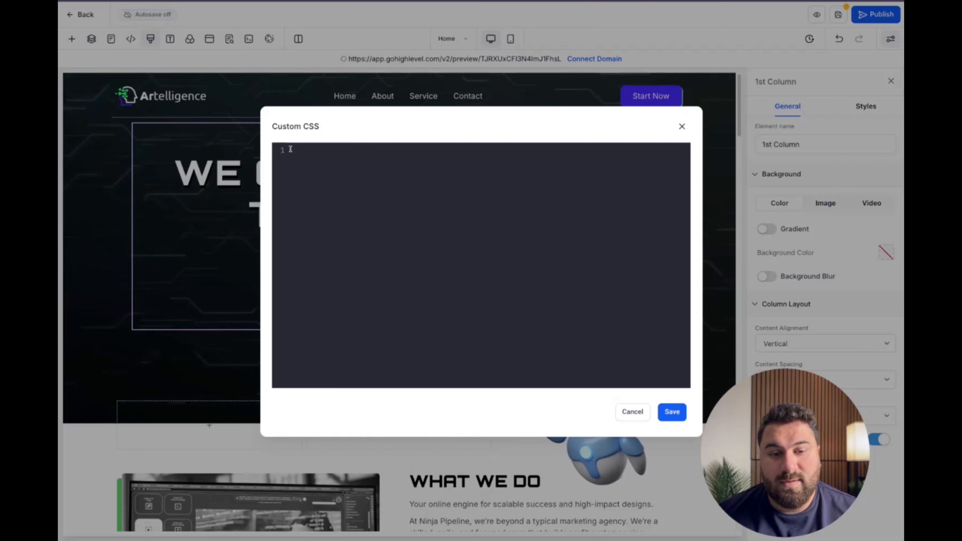
pyautogui.click(682, 126)
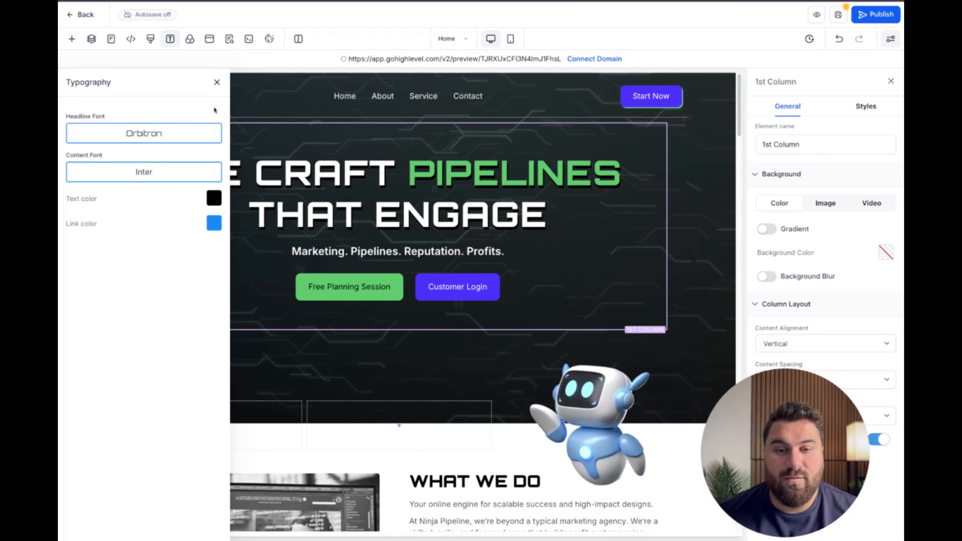
pyautogui.click(190, 39)
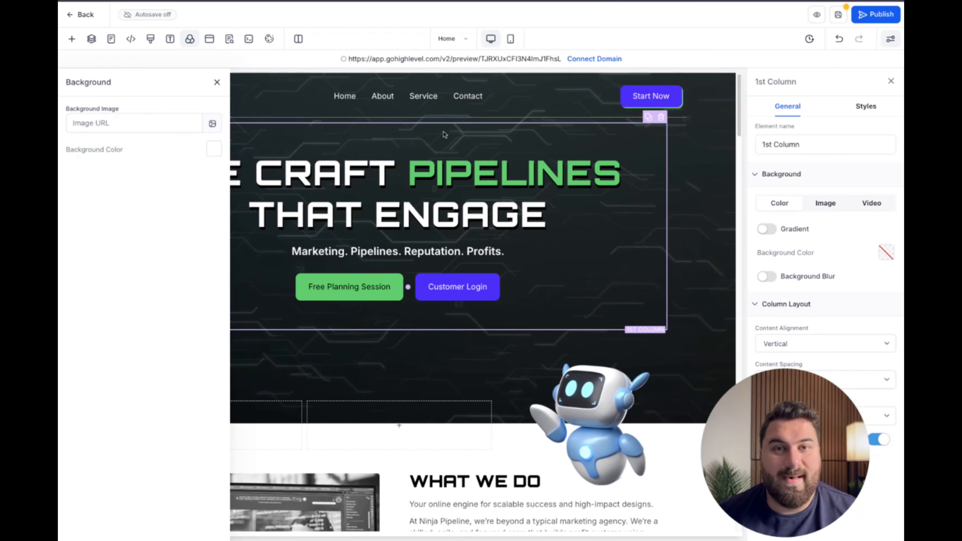
pyautogui.click(217, 81)
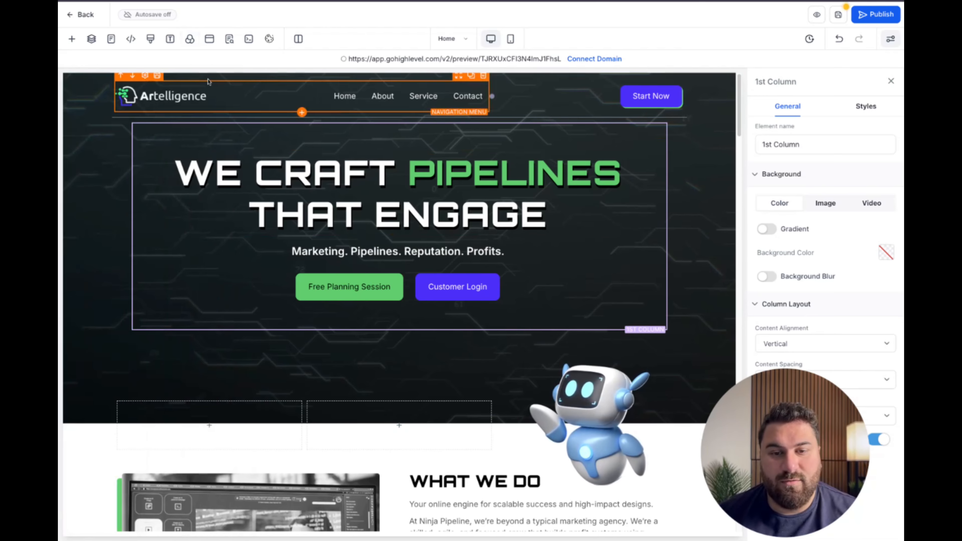
pyautogui.click(229, 39)
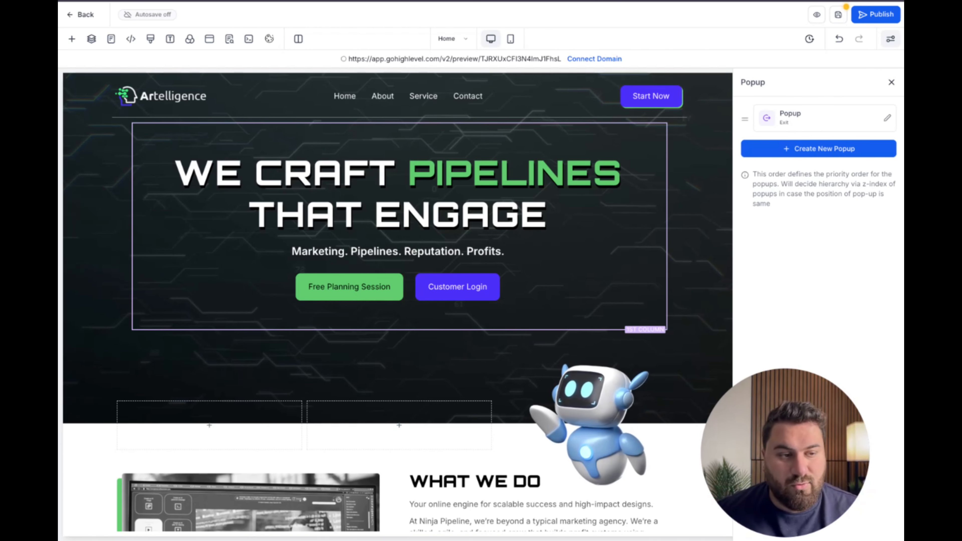
# Set the Customer Login button's action to Open popup, with Popup as the target
pyautogui.click(450, 291)
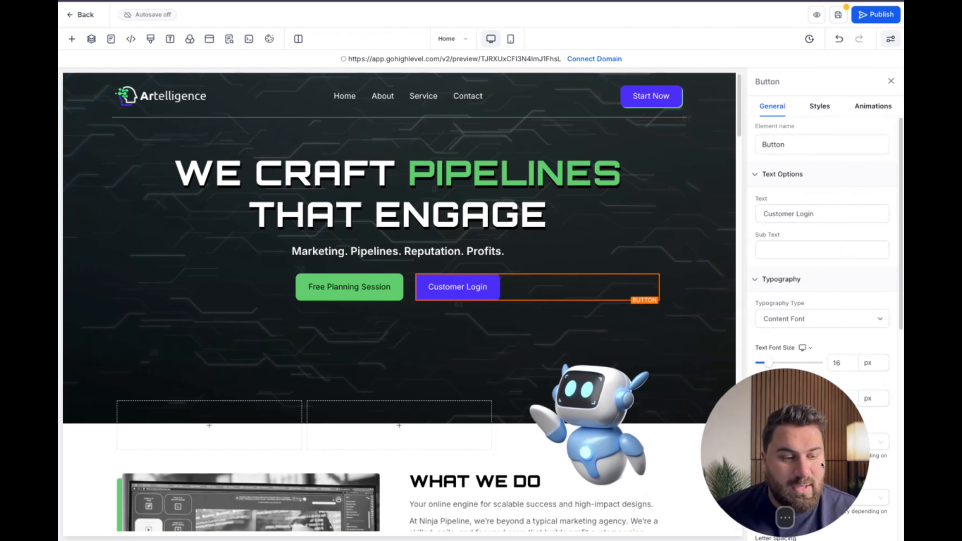
pyautogui.scroll(-9, 813, 458)
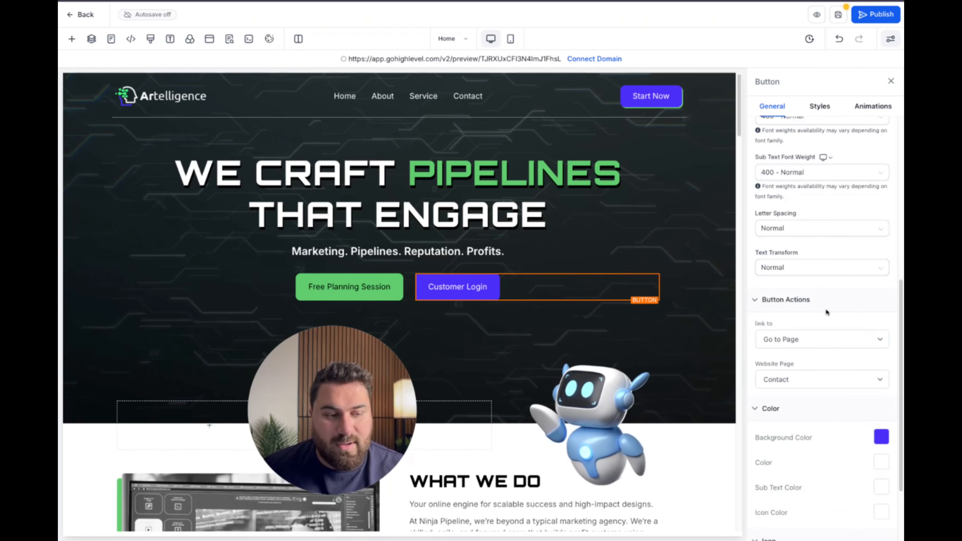
pyautogui.click(800, 340)
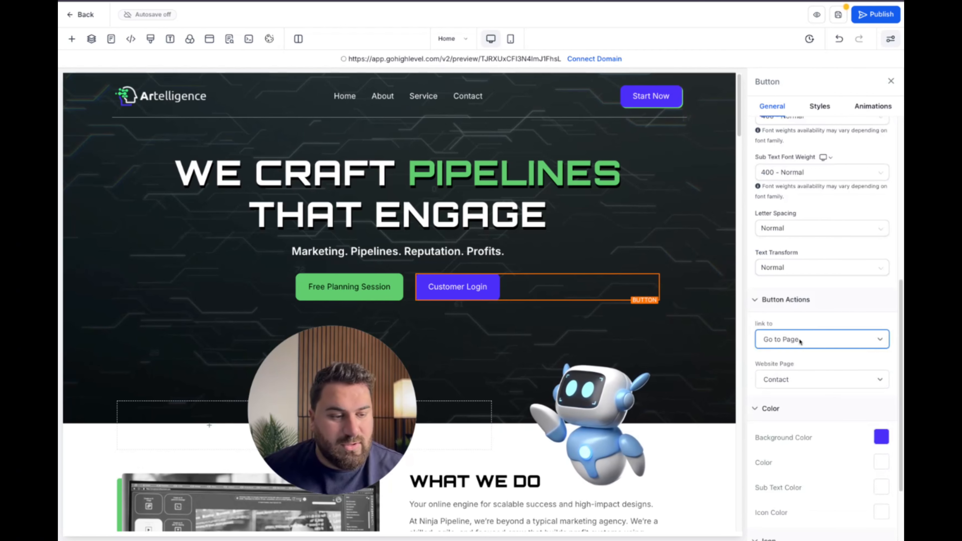
pyautogui.click(798, 403)
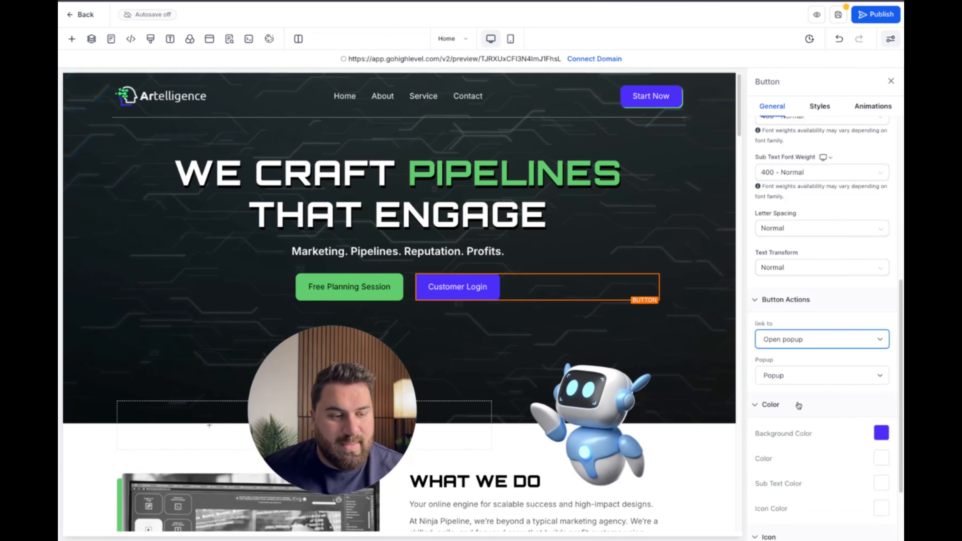
pyautogui.click(809, 372)
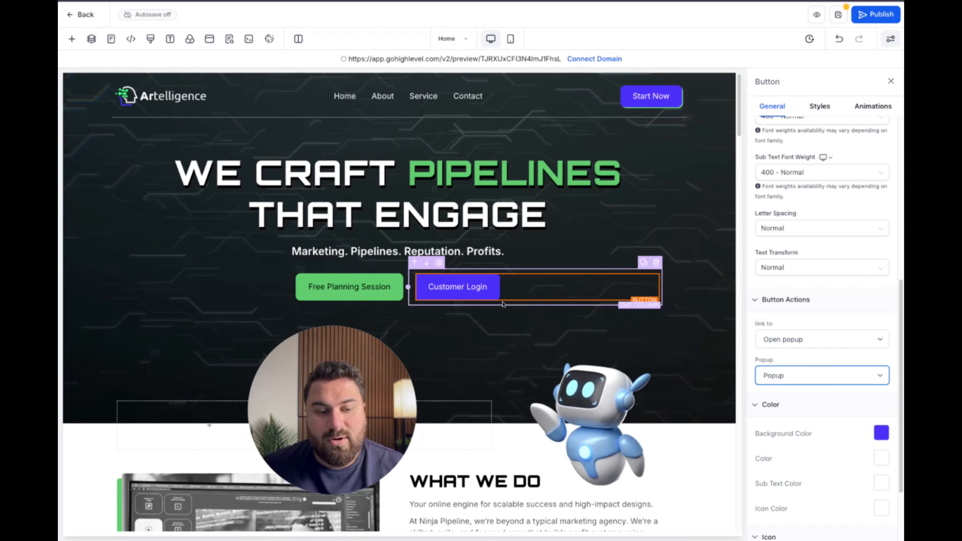
pyautogui.moveTo(448, 293)
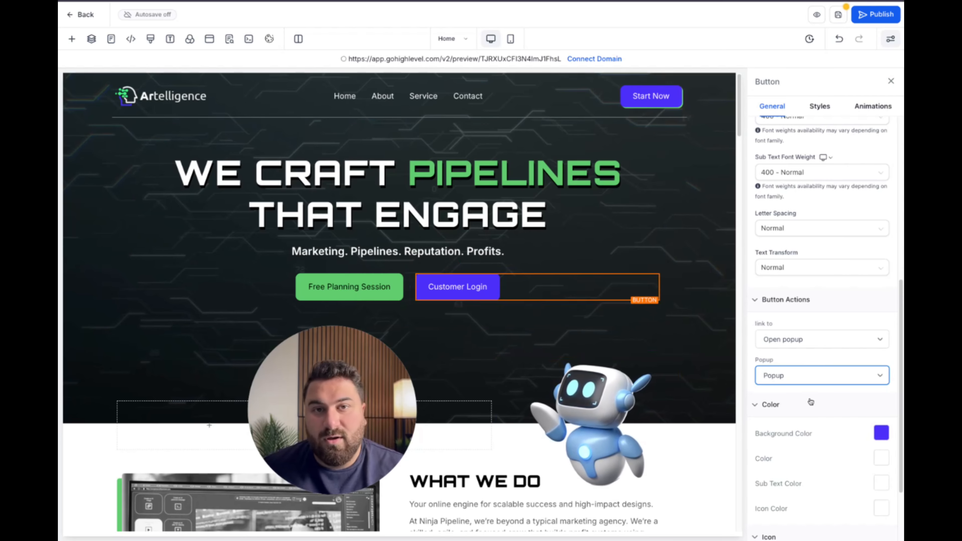
# Show the settings of the navigation menu in the Home page header
pyautogui.click(229, 39)
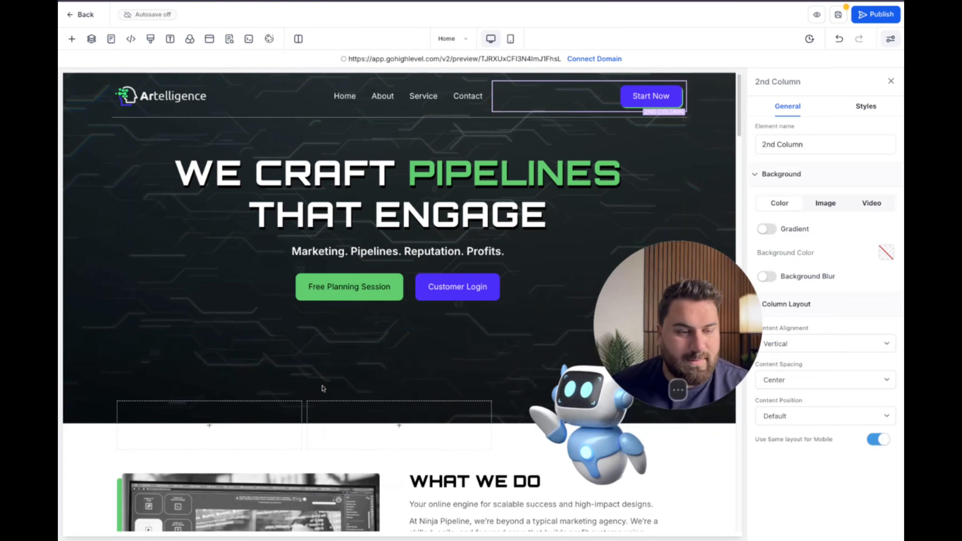
pyautogui.click(176, 102)
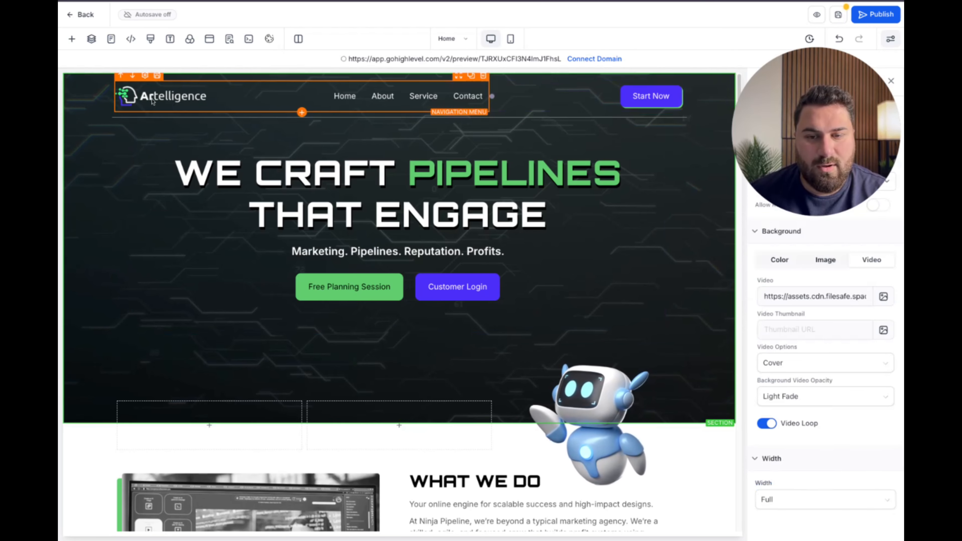
pyautogui.click(412, 97)
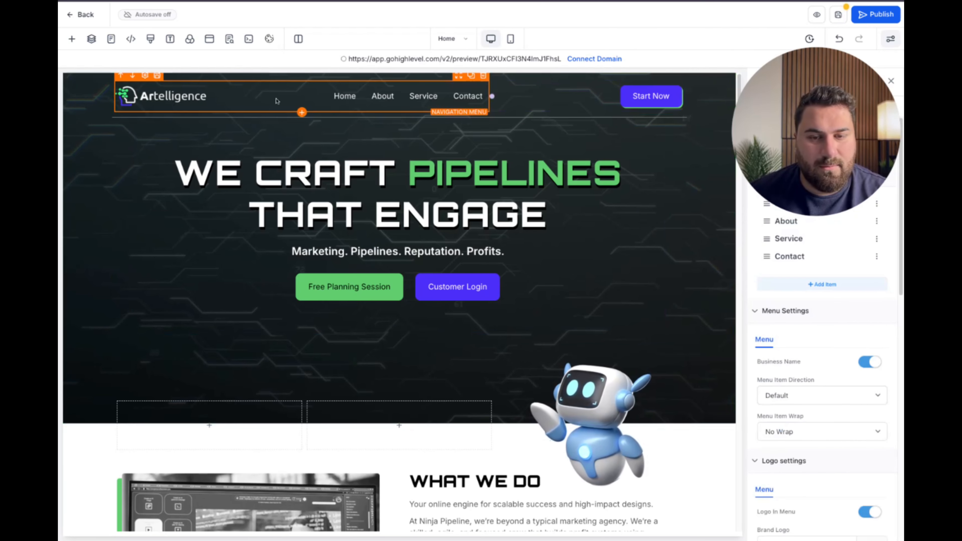
# Replace the navigation menu's brand logo with the black-and-gold wolf head image and set its width to 125 px
pyautogui.scroll(-5, 784, 357)
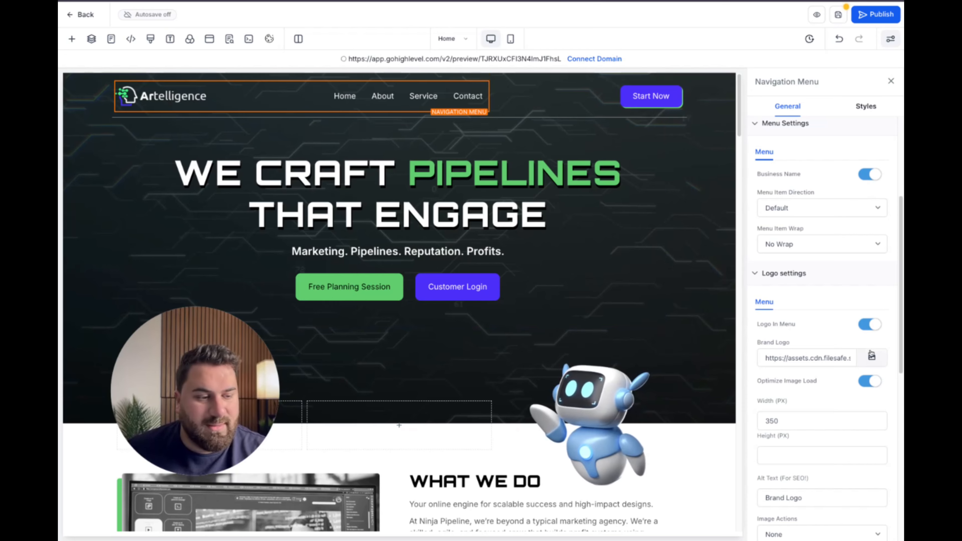
pyautogui.click(874, 365)
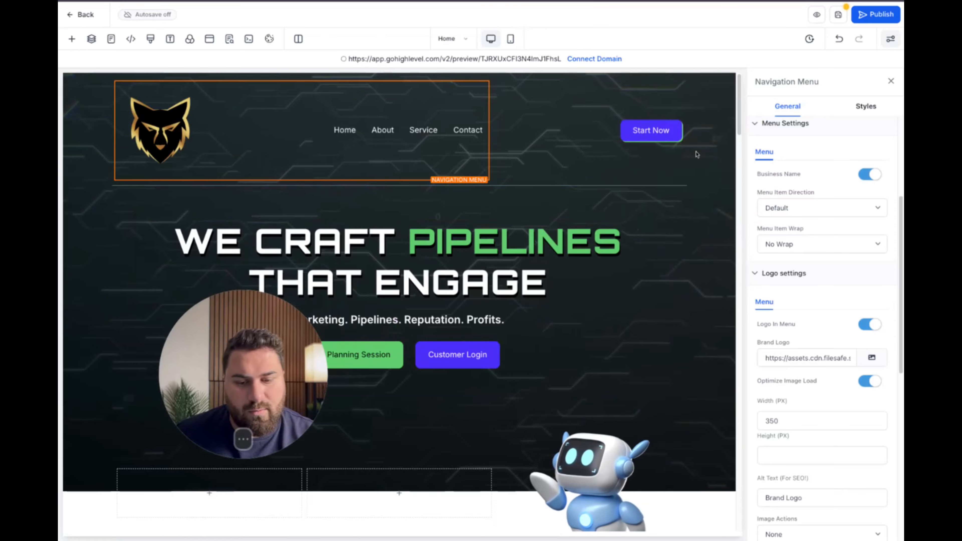
pyautogui.scroll(-2, 807, 338)
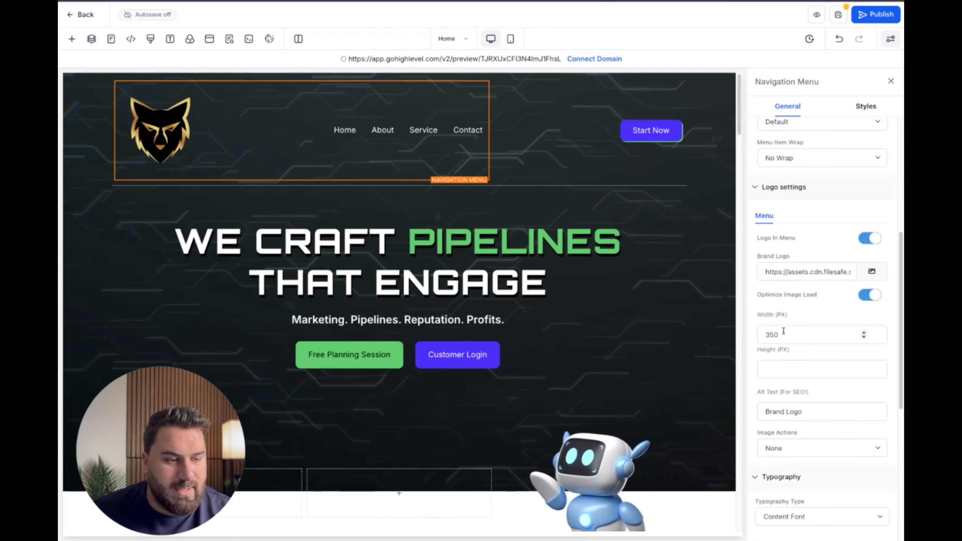
pyautogui.doubleClick(783, 331)
pyautogui.write('200')
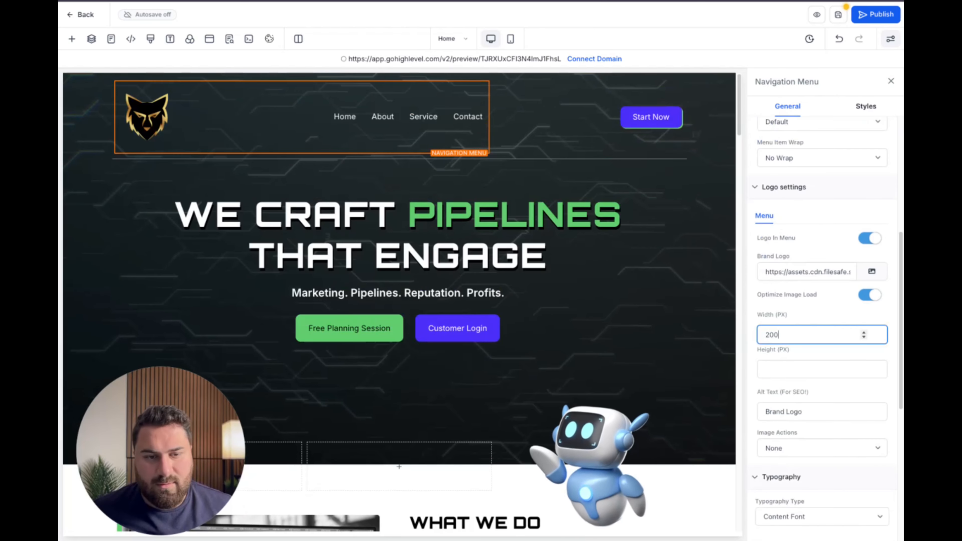
pyautogui.press('BackSpace')
pyautogui.press('BackSpace')
pyautogui.write('1')
pyautogui.press('BackSpace')
pyautogui.press('BackSpace')
pyautogui.write('150')
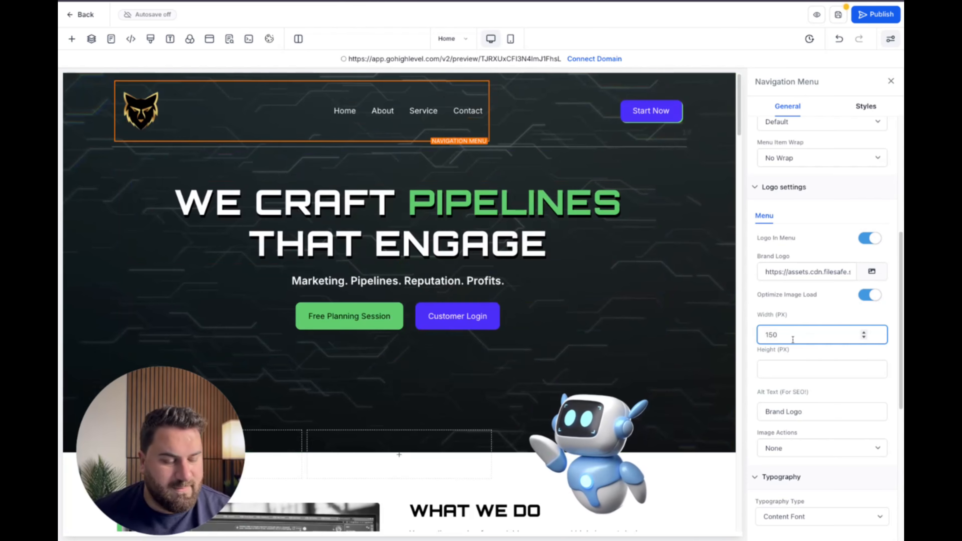
pyautogui.press('BackSpace')
pyautogui.write('25')
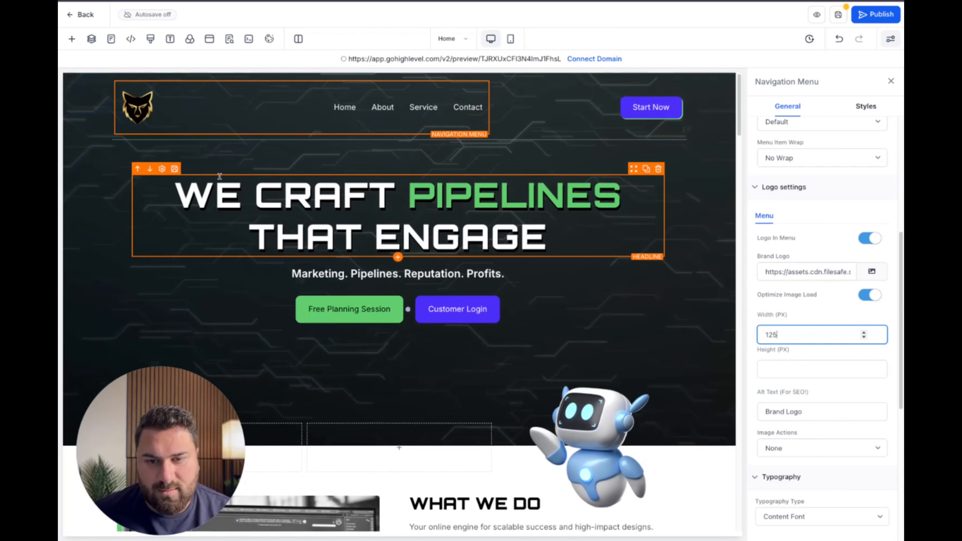
# Narrow the header column holding the navigation menu so the menu links sit closer to the logo
pyautogui.click(113, 204)
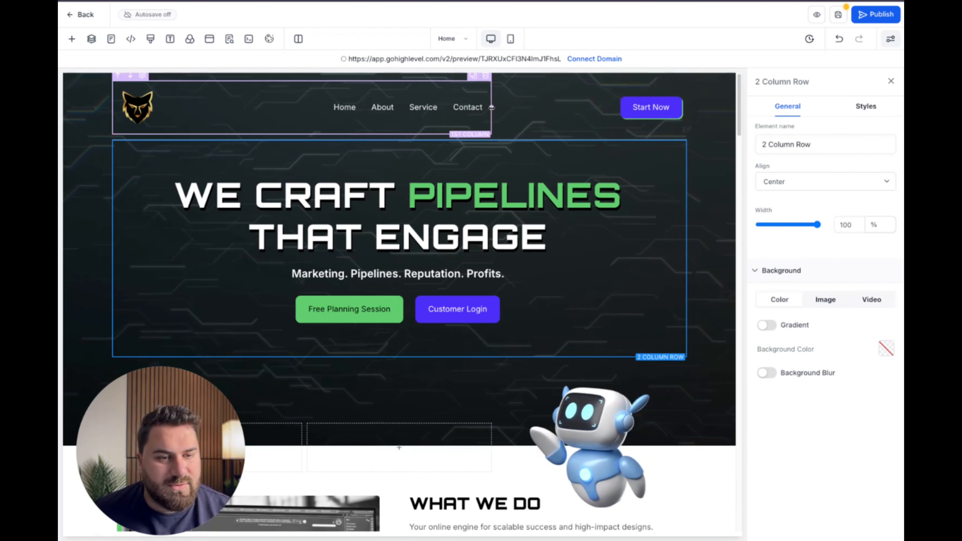
pyautogui.moveTo(491, 108); pyautogui.dragTo(463, 107)
pyautogui.click(107, 185)
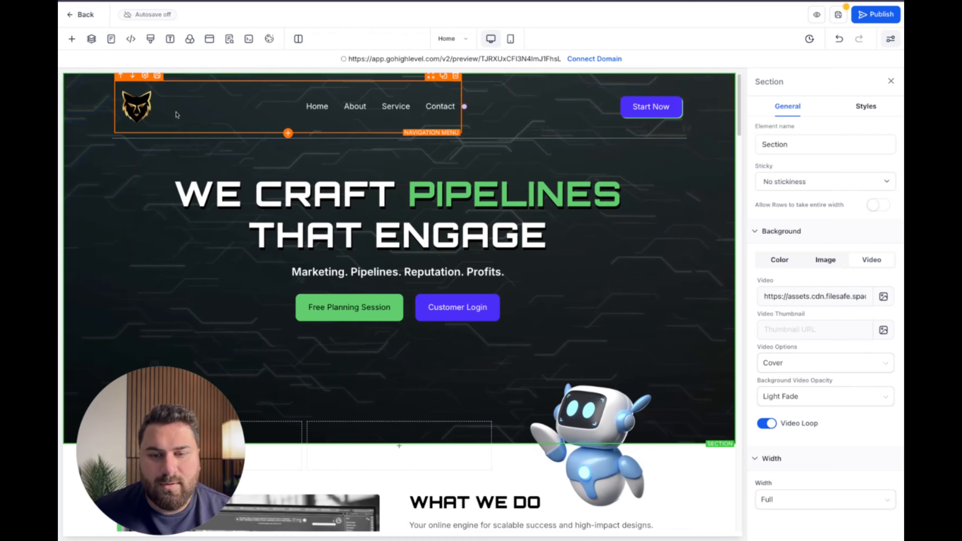
pyautogui.click(140, 115)
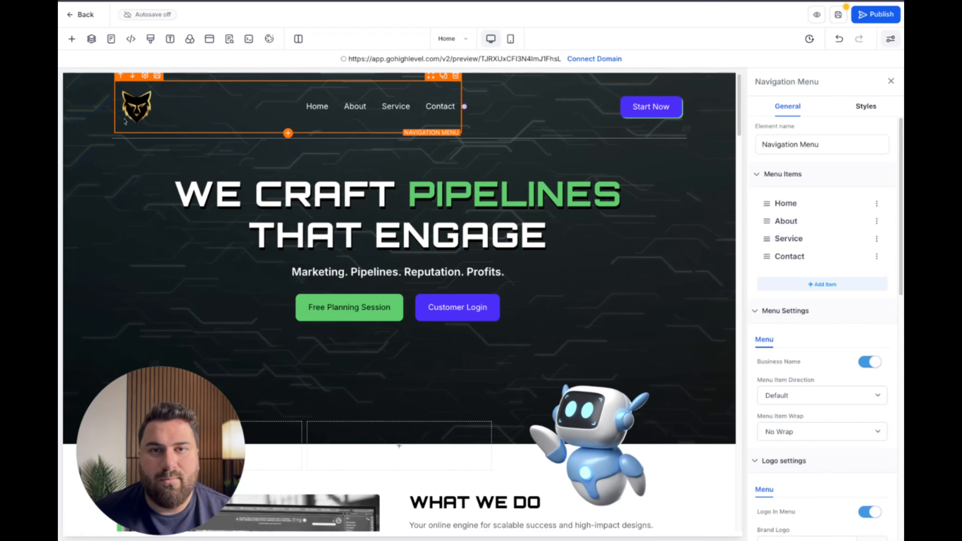
# Set the header Start Now button's background color to the custom black #141414
pyautogui.click(630, 114)
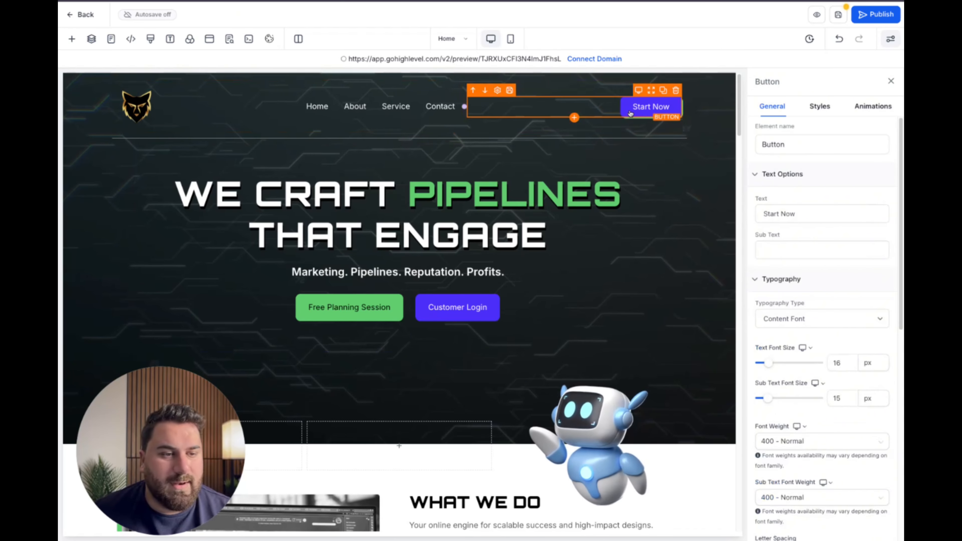
pyautogui.scroll(-5, 794, 226)
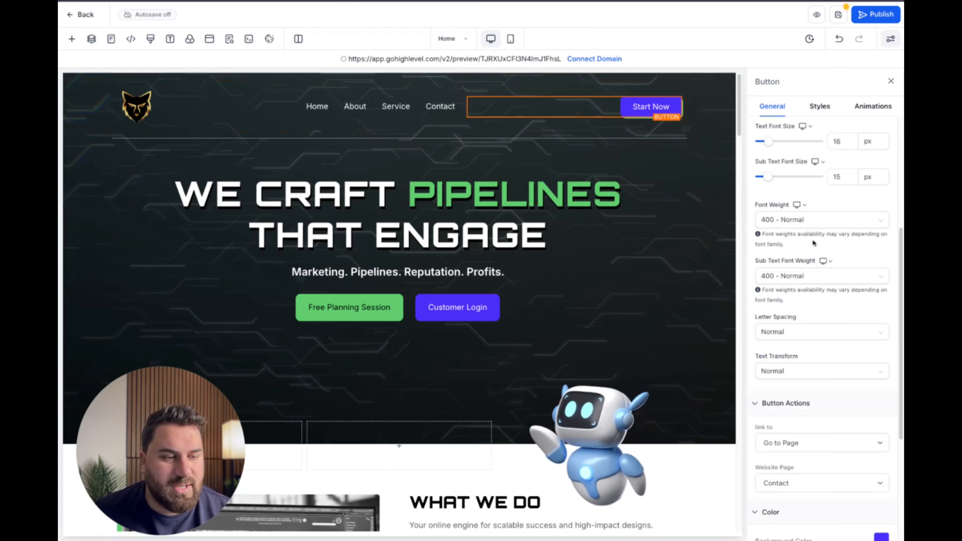
pyautogui.scroll(-5, 812, 244)
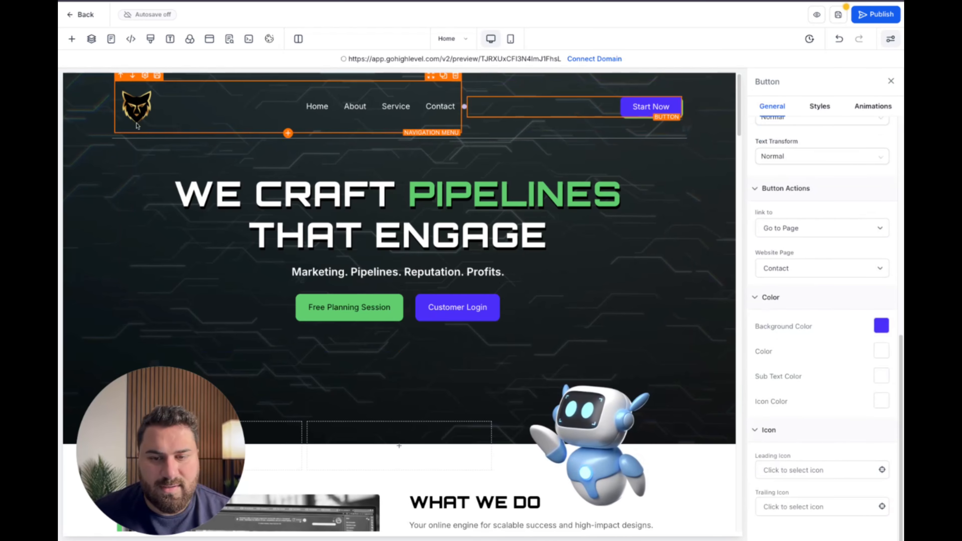
pyautogui.click(881, 325)
pyautogui.click(764, 305)
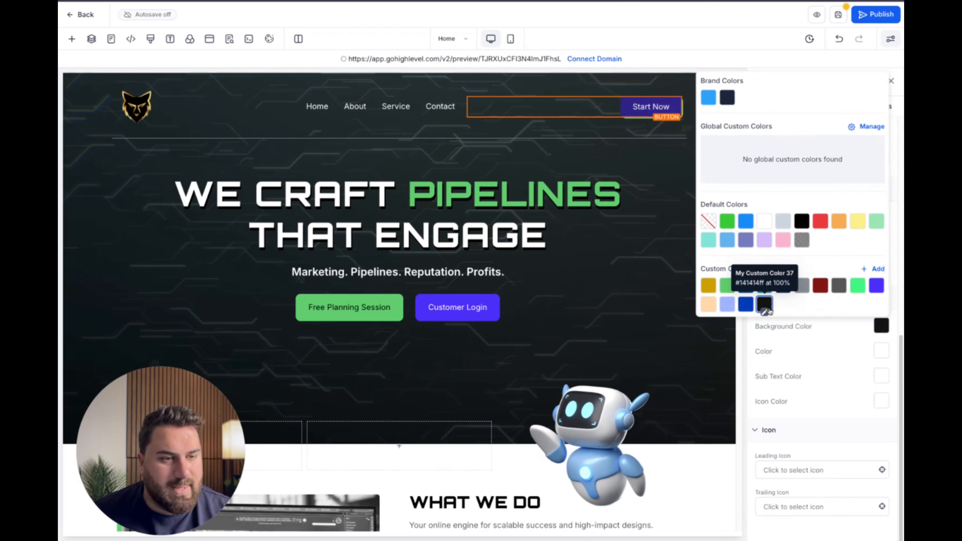
# Color the word PIPELINES in the hero headline with the custom gold
pyautogui.click(383, 224)
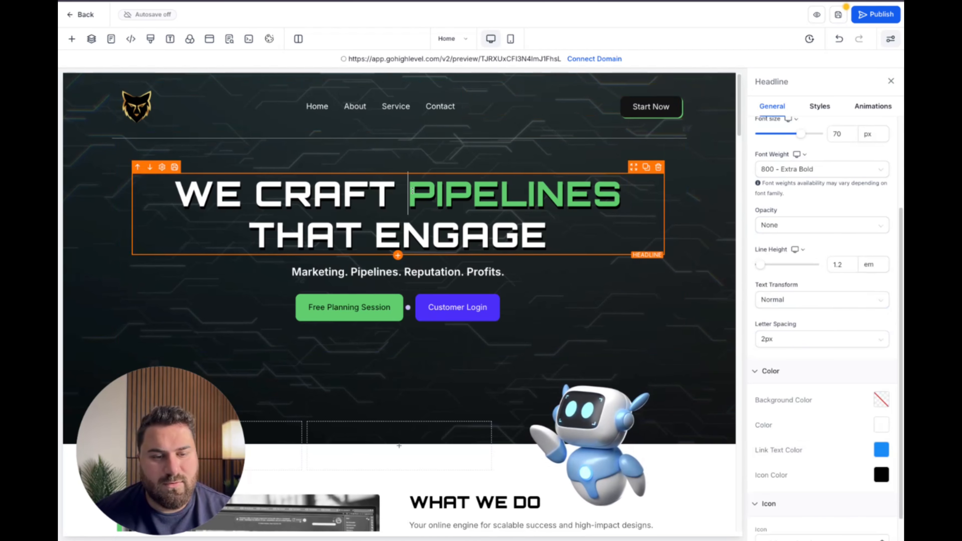
pyautogui.moveTo(410, 192); pyautogui.dragTo(623, 193)
pyautogui.click(506, 231)
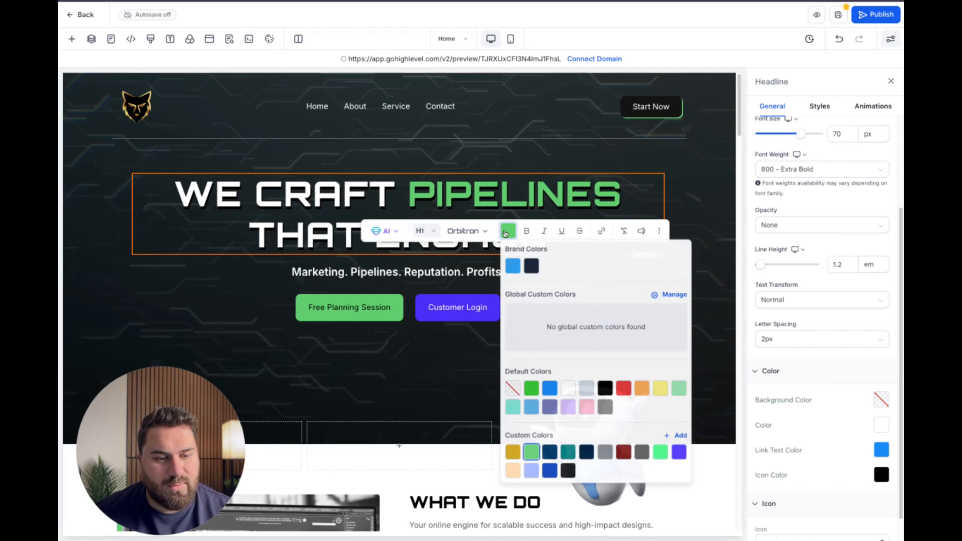
pyautogui.click(513, 454)
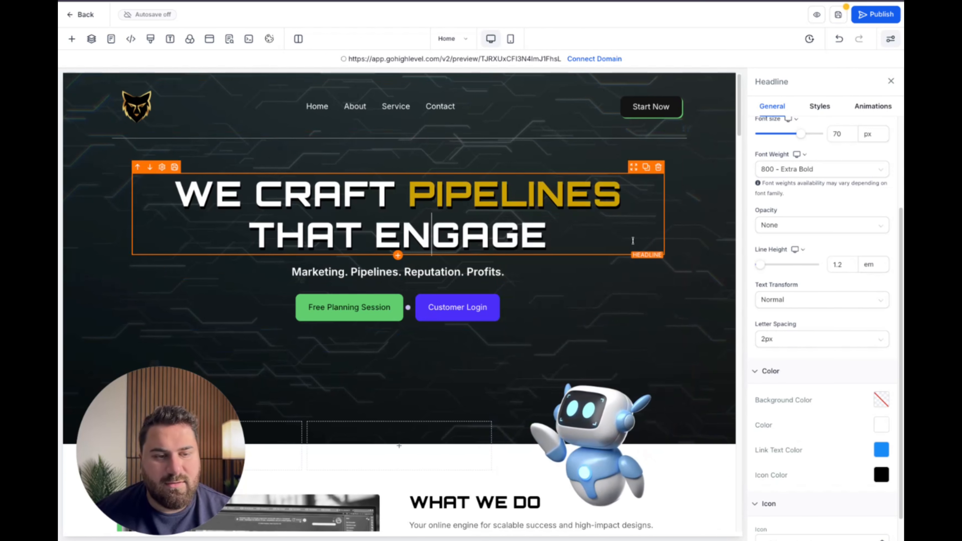
# Set the Free Planning Session button's background to gold #cca000 and the Customer Login button's background to the custom black
pyautogui.click(358, 302)
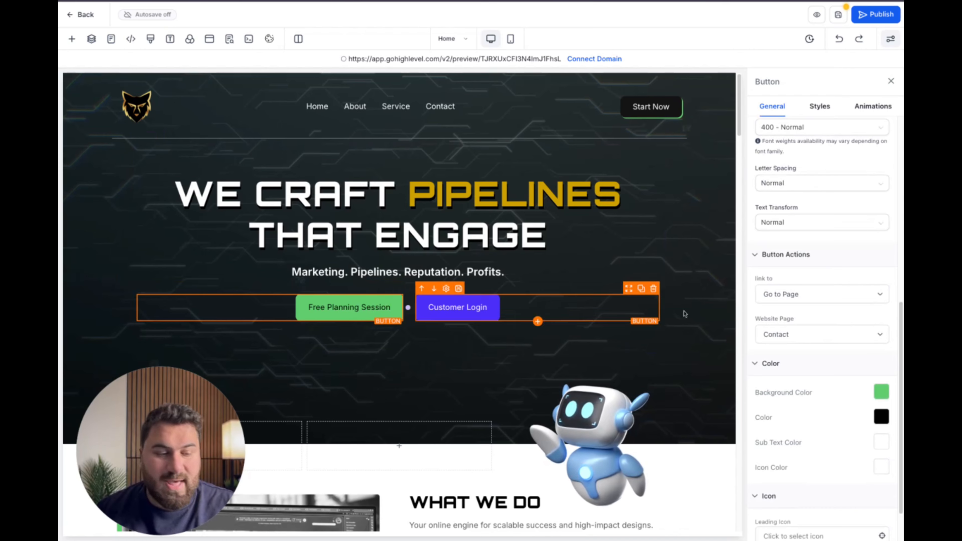
pyautogui.click(882, 392)
pyautogui.click(709, 350)
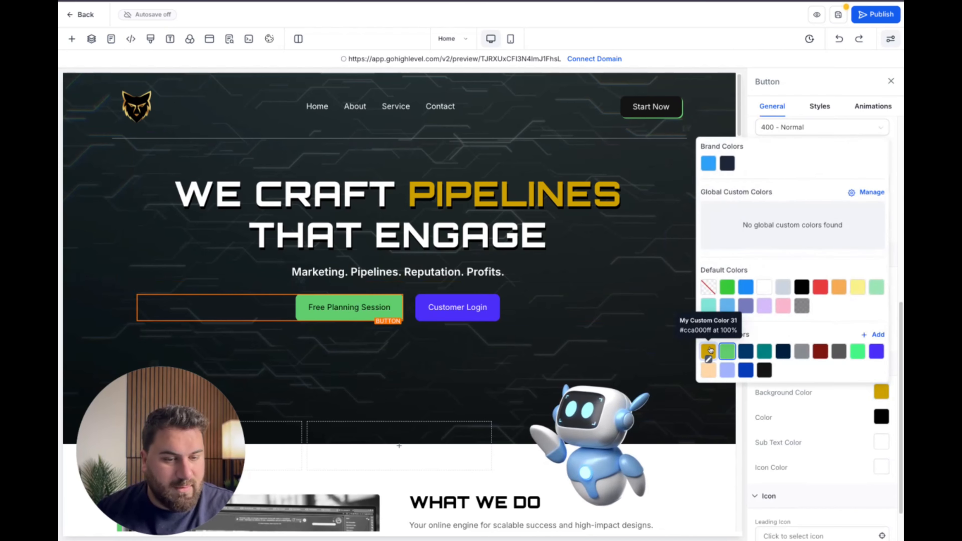
pyautogui.click(468, 316)
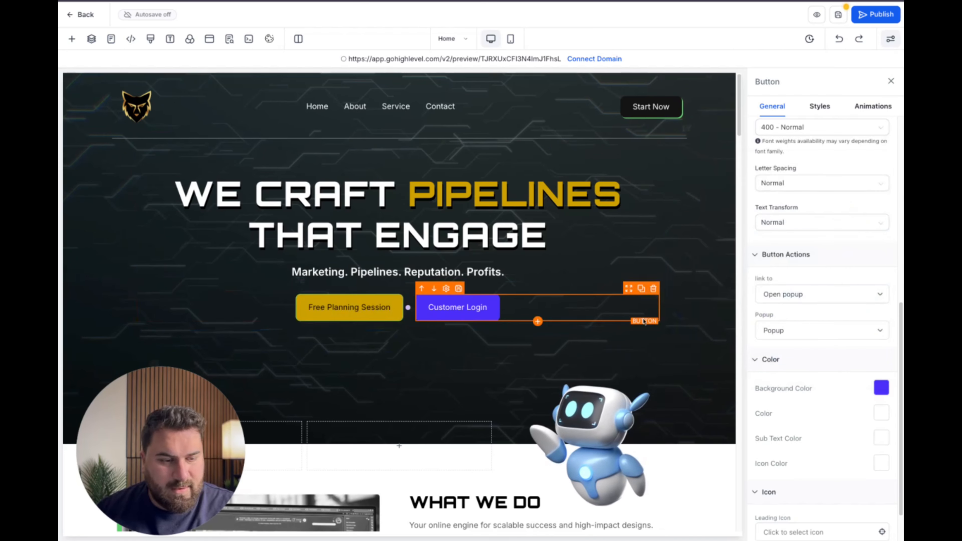
pyautogui.click(880, 388)
pyautogui.click(760, 368)
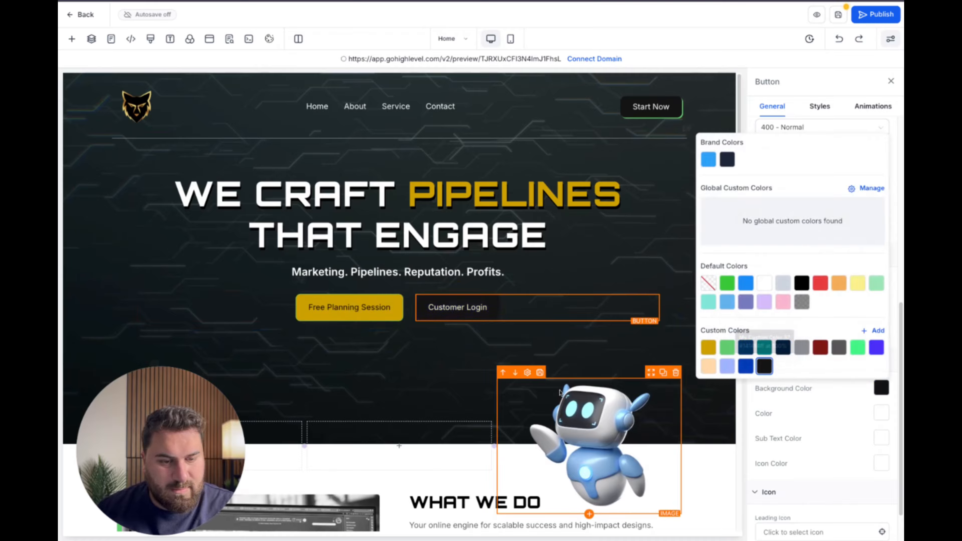
# Turn on a linear gradient for the hero section's background color
pyautogui.click(152, 167)
pyautogui.click(76, 149)
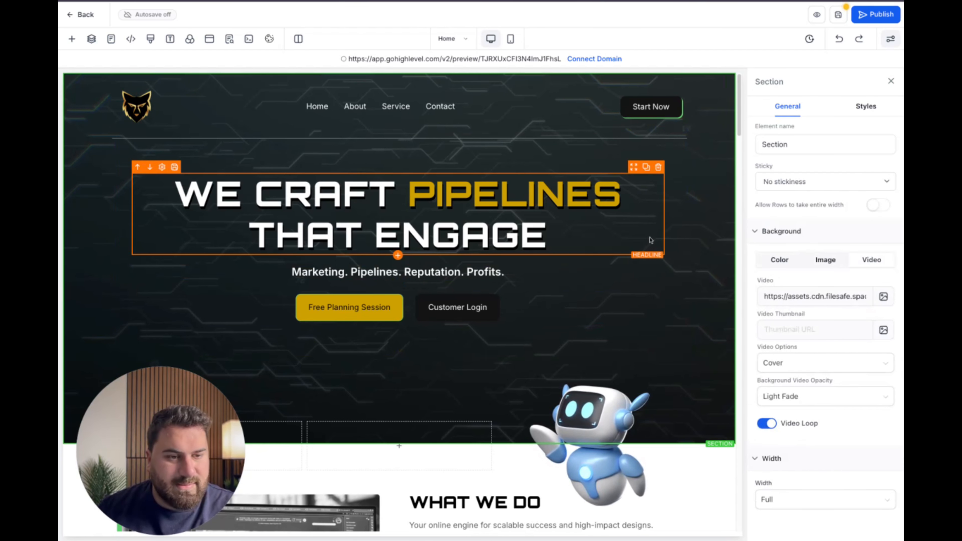
pyautogui.click(883, 296)
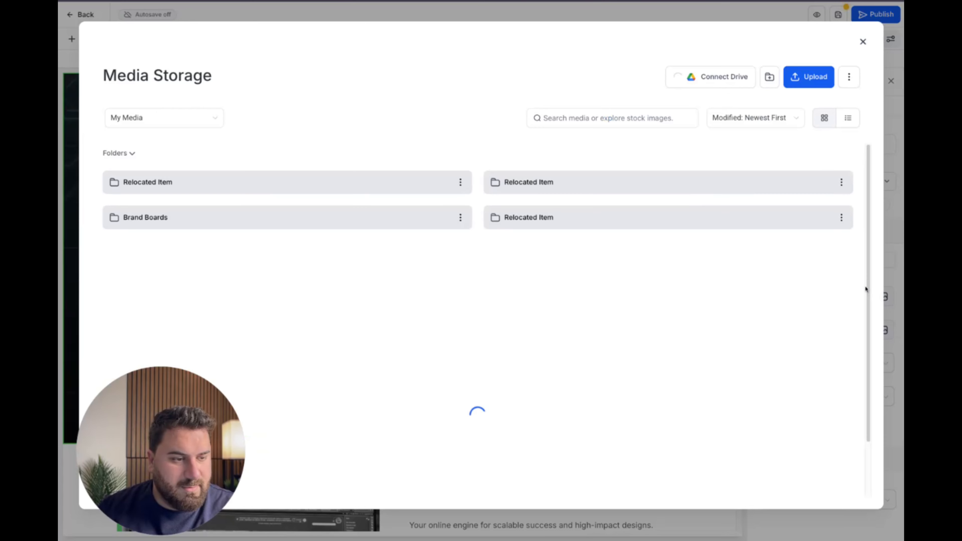
pyautogui.press('Escape')
pyautogui.click(780, 260)
pyautogui.click(767, 286)
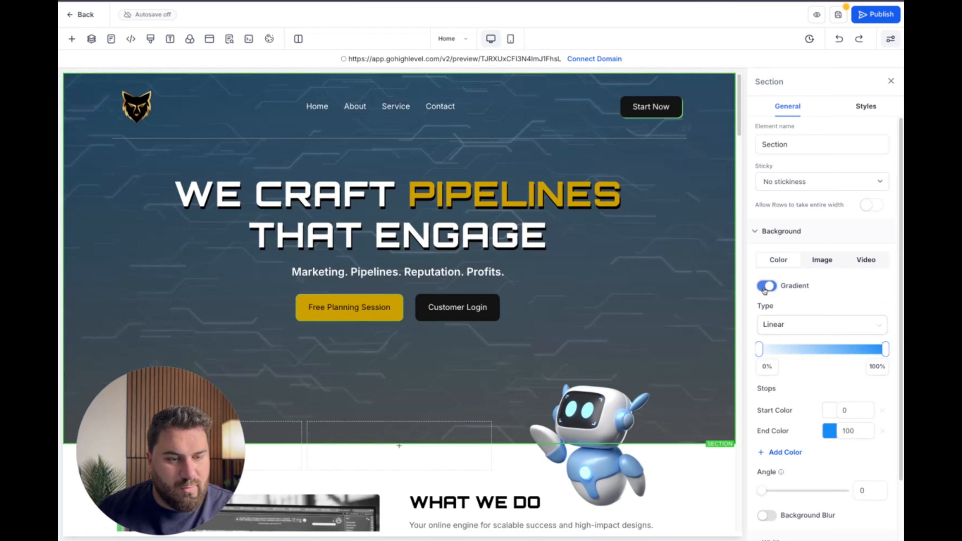
pyautogui.scroll(-1, 625, 275)
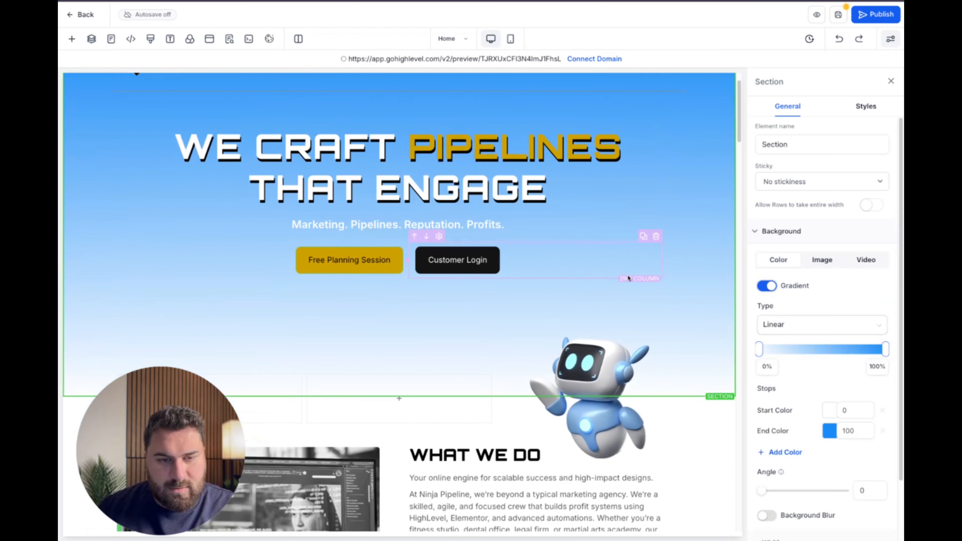
pyautogui.scroll(1, 607, 265)
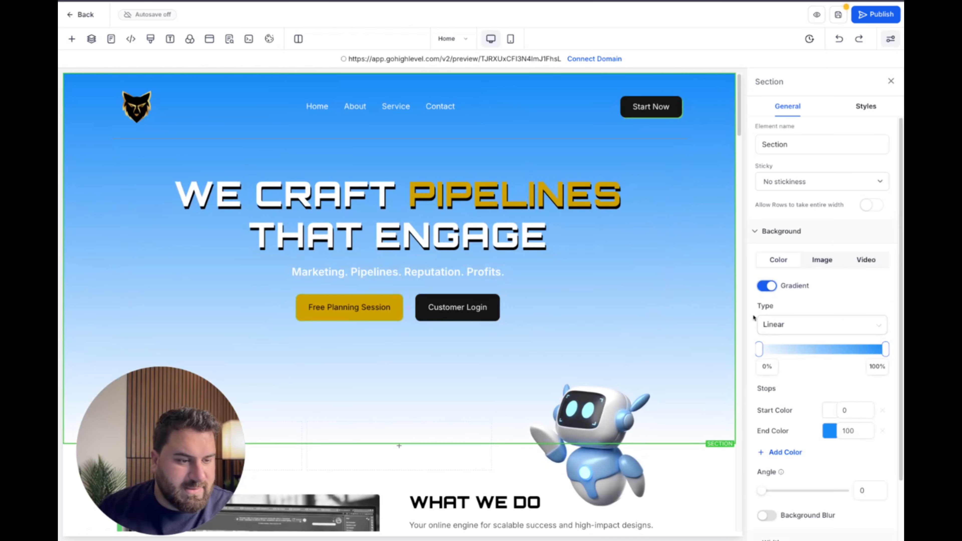
# Set the hero gradient's start color to gold #cca000 and end color to the custom black, with the end stop moved inward
pyautogui.click(829, 411)
pyautogui.click(658, 370)
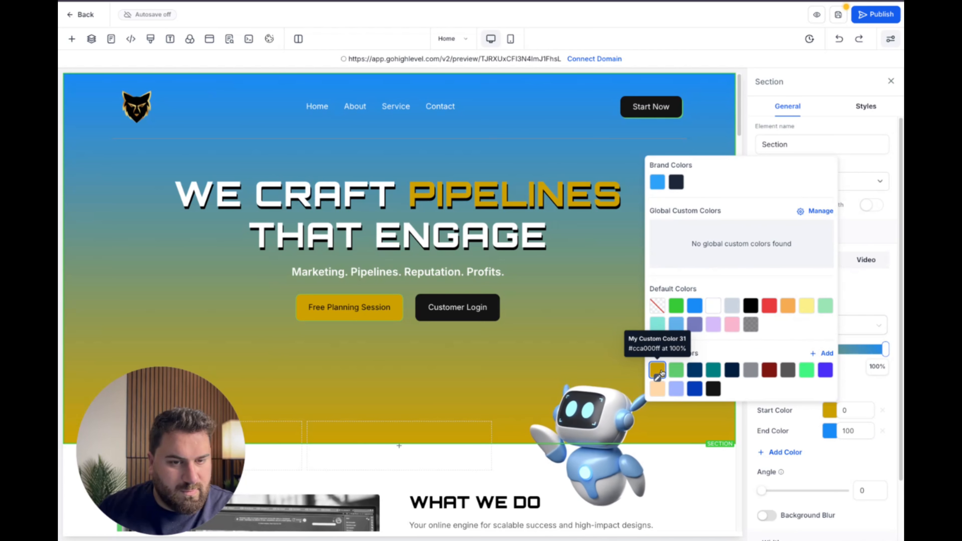
pyautogui.click(829, 428)
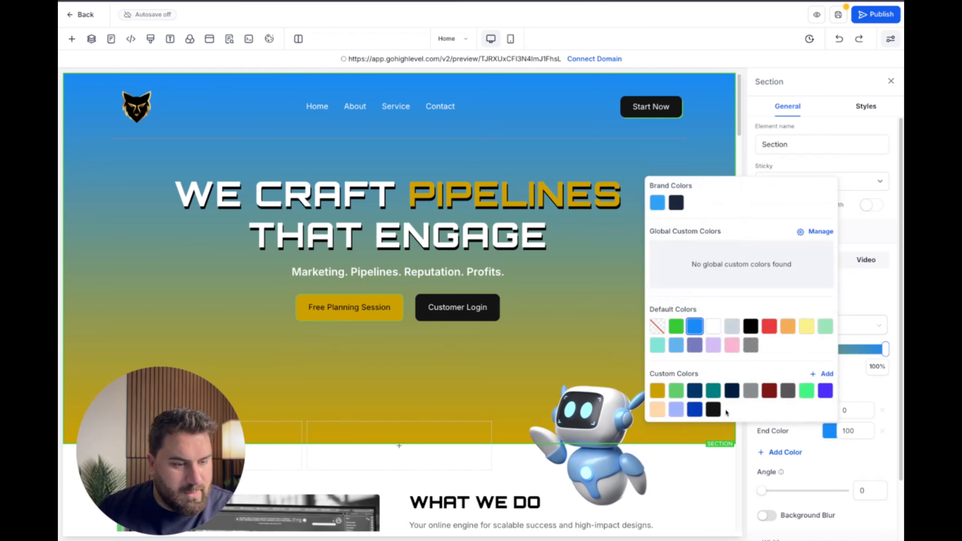
pyautogui.click(713, 410)
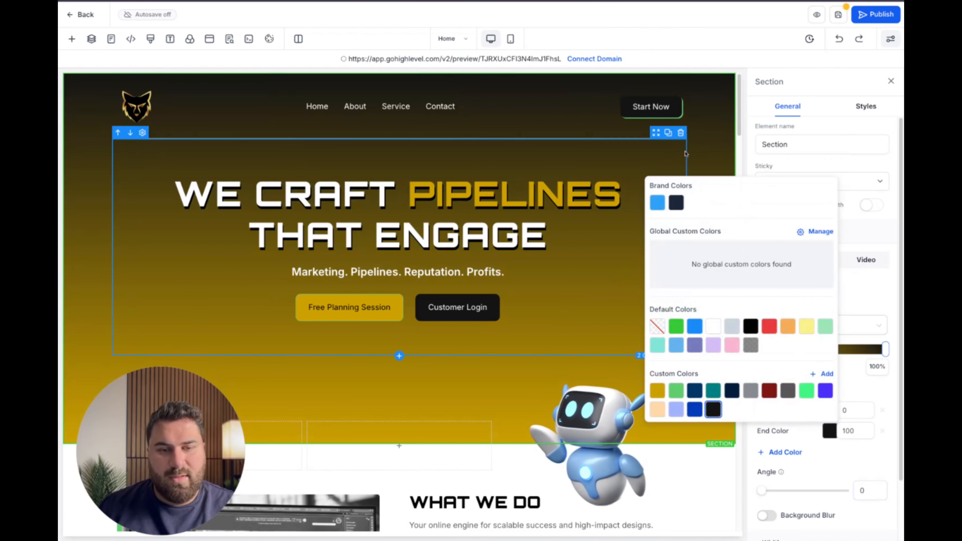
pyautogui.click(79, 174)
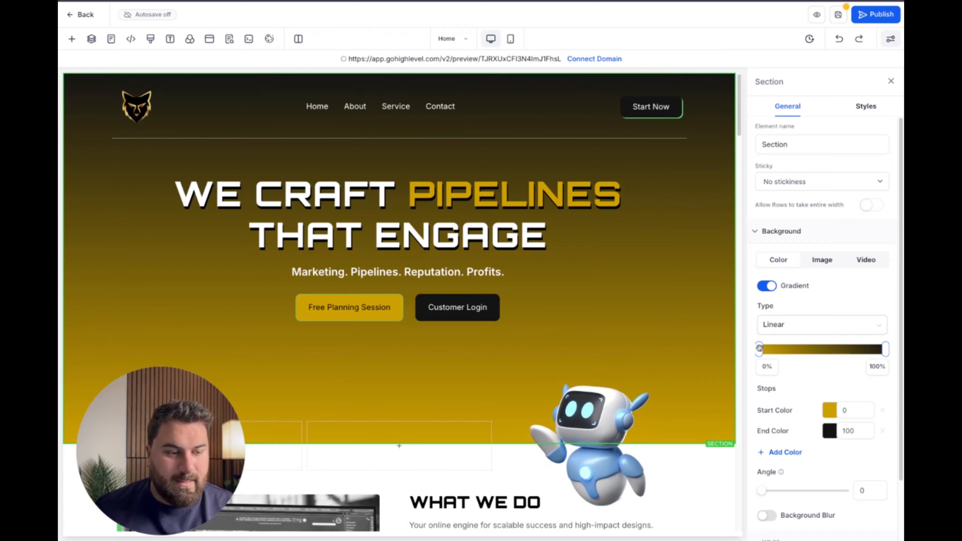
pyautogui.moveTo(761, 349)
pyautogui.mouseDown()
pyautogui.moveTo(852, 349)
pyautogui.moveTo(759, 349)
pyautogui.mouseUp()
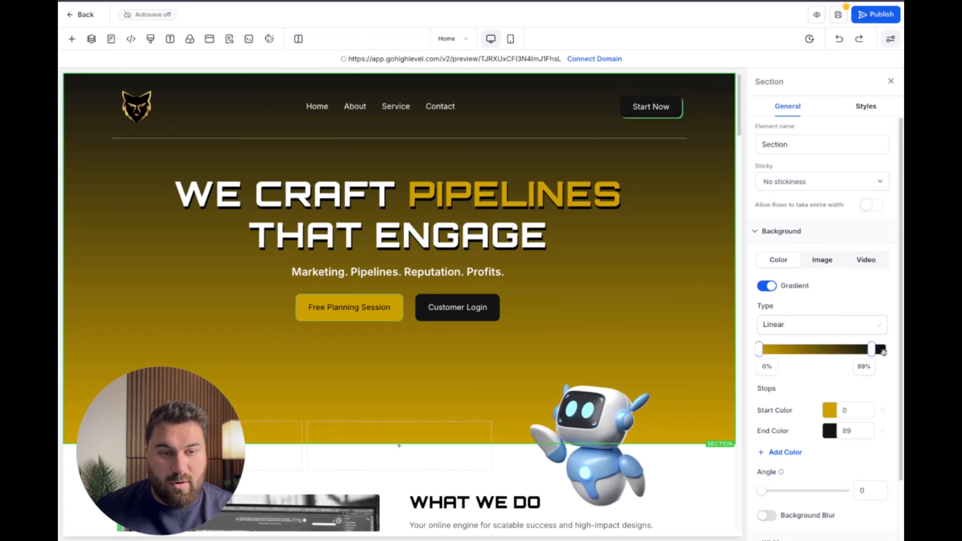
pyautogui.moveTo(872, 350); pyautogui.dragTo(839, 349)
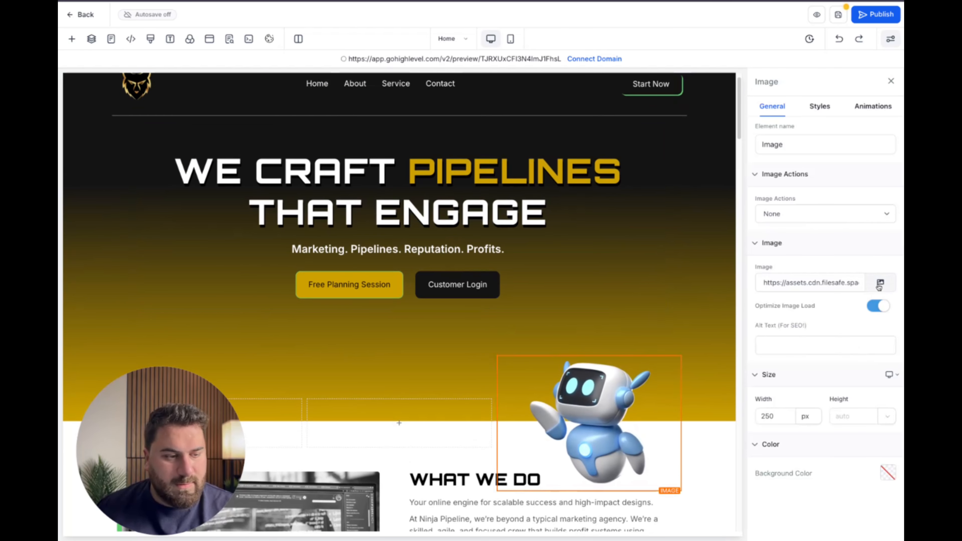
# Replace the robot image below the hero buttons with Logo Wolfpack.png from the media storage
pyautogui.click(879, 284)
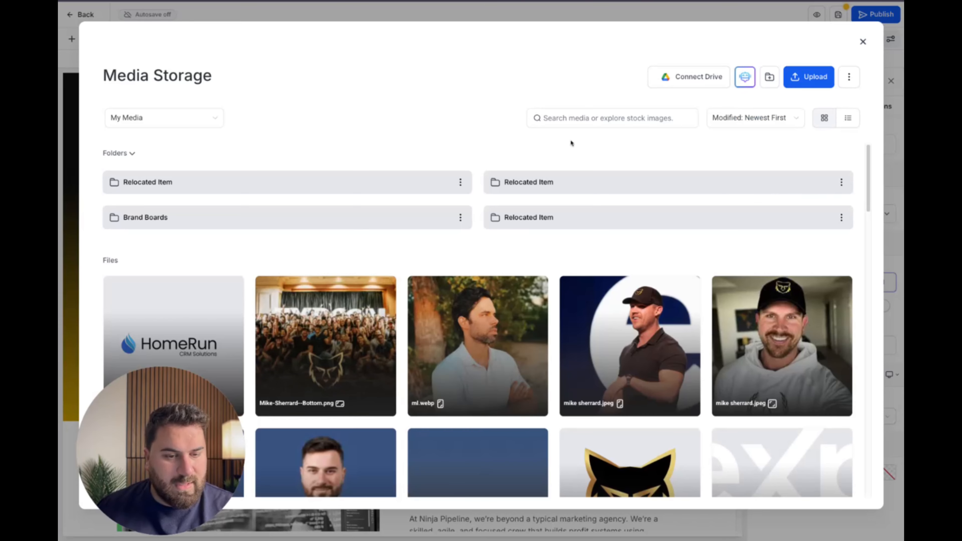
pyautogui.scroll(-5, 621, 282)
pyautogui.click(621, 282)
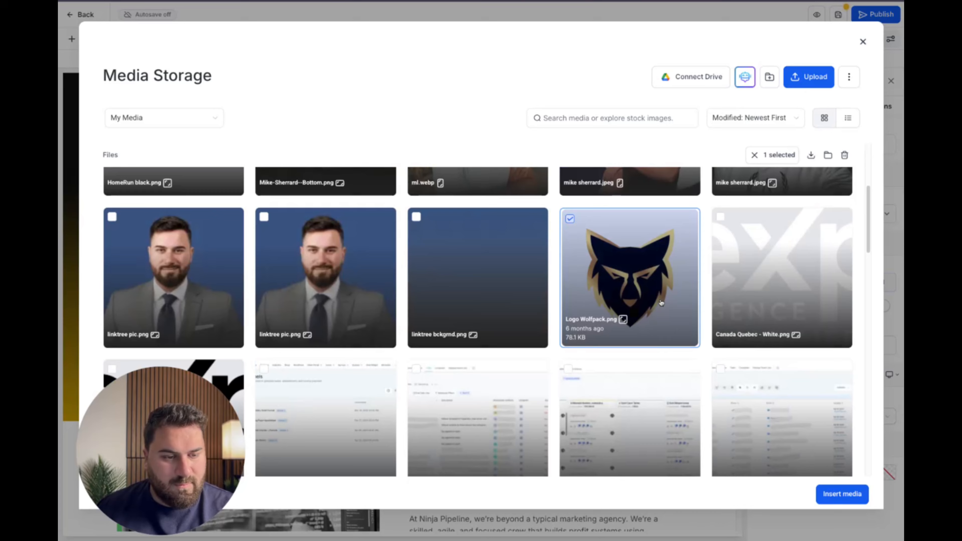
pyautogui.click(846, 492)
pyautogui.scroll(-1, 696, 362)
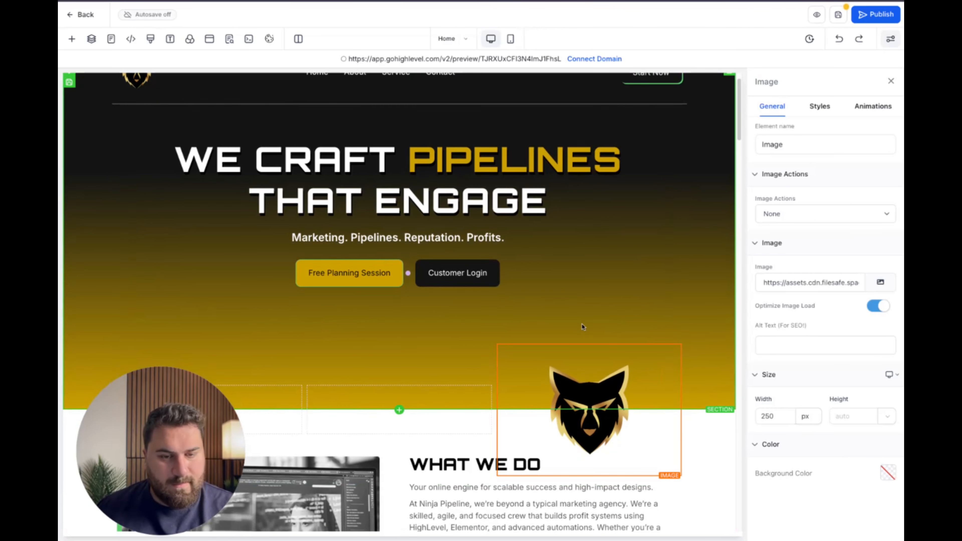
pyautogui.scroll(2, 579, 330)
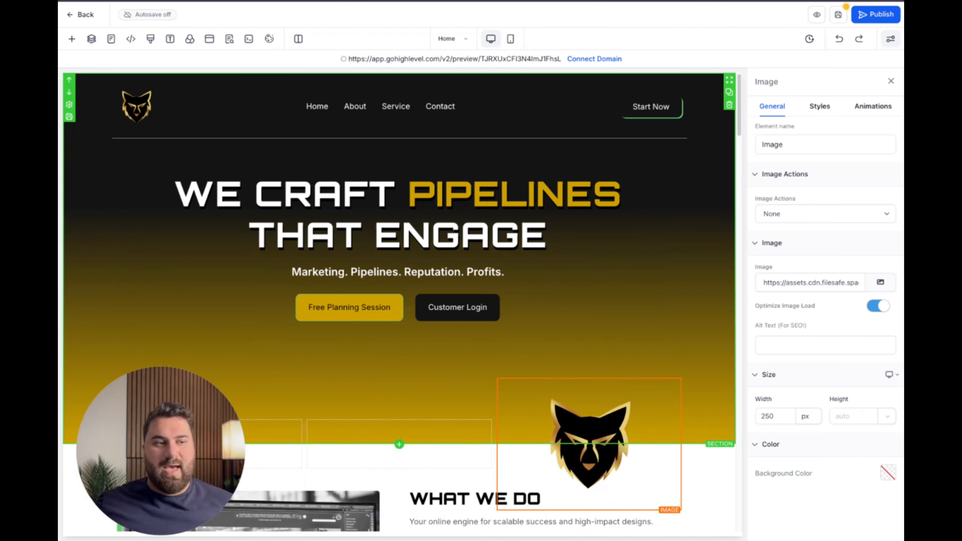
# Preview the Home page with the restyled hero section
pyautogui.click(816, 15)
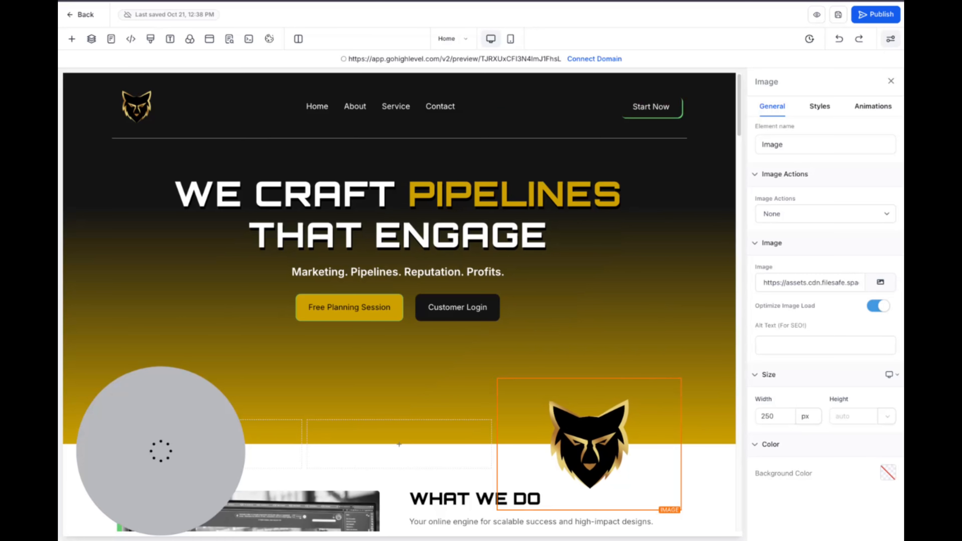
pyautogui.click(133, 105)
# Apply the infinite-loop Bounce animation to the Start Now button in the header
pyautogui.click(650, 107)
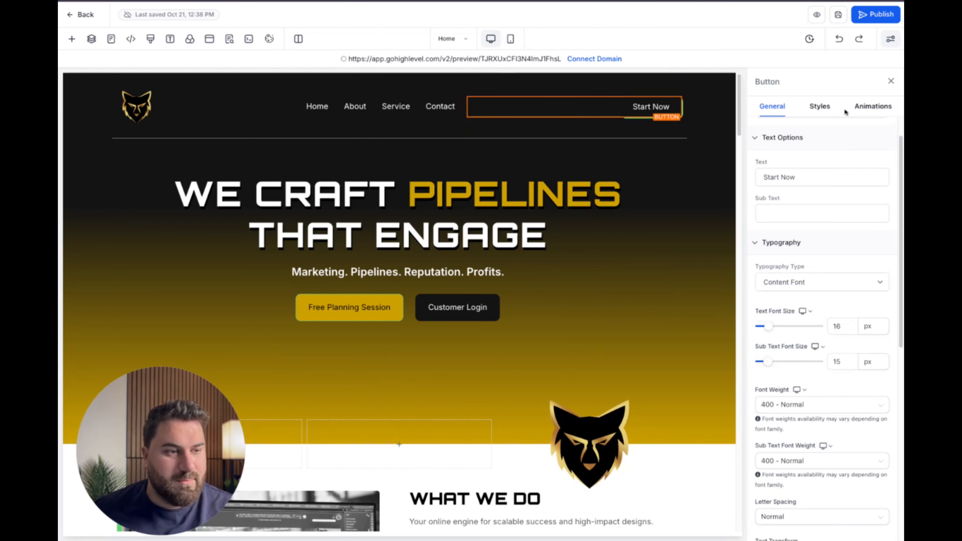
pyautogui.click(856, 109)
pyautogui.click(836, 149)
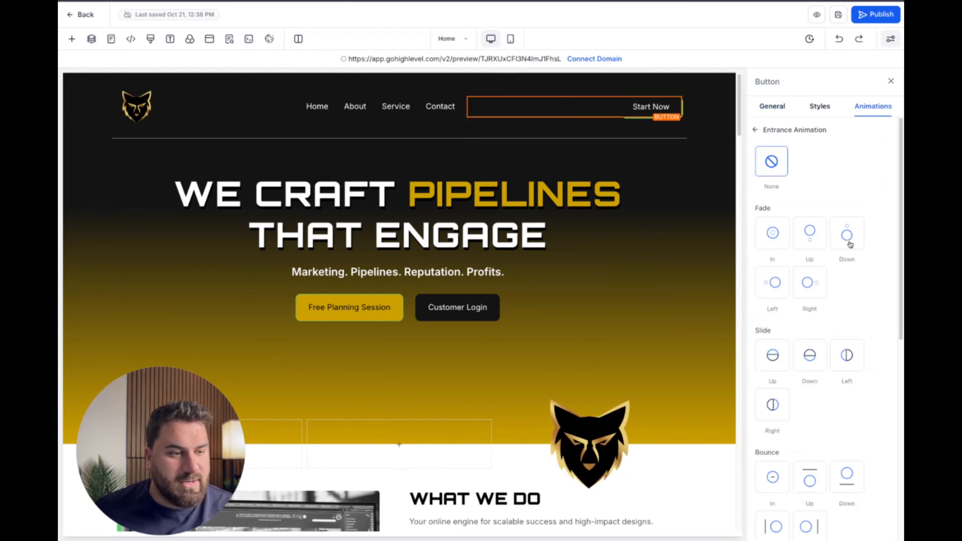
pyautogui.scroll(-6, 862, 210)
pyautogui.click(777, 253)
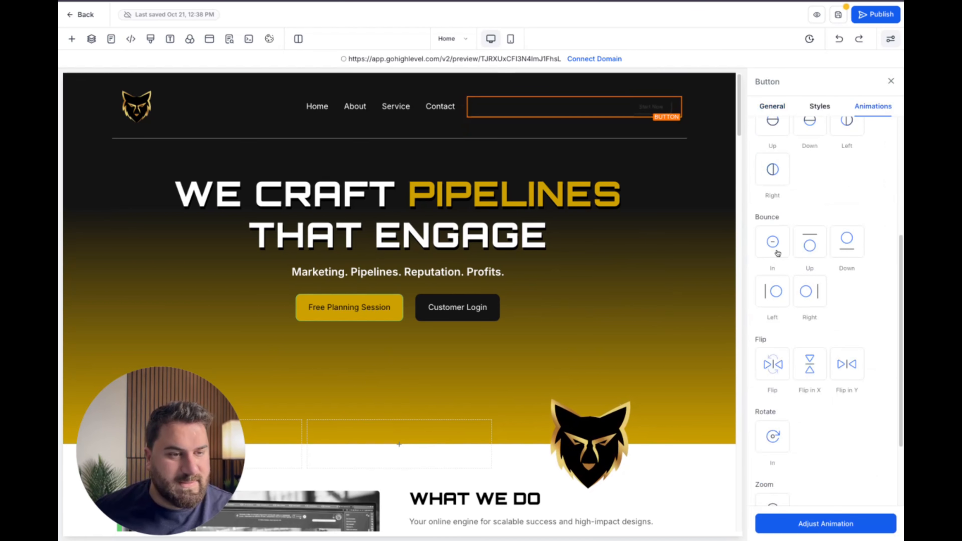
pyautogui.scroll(-5, 815, 267)
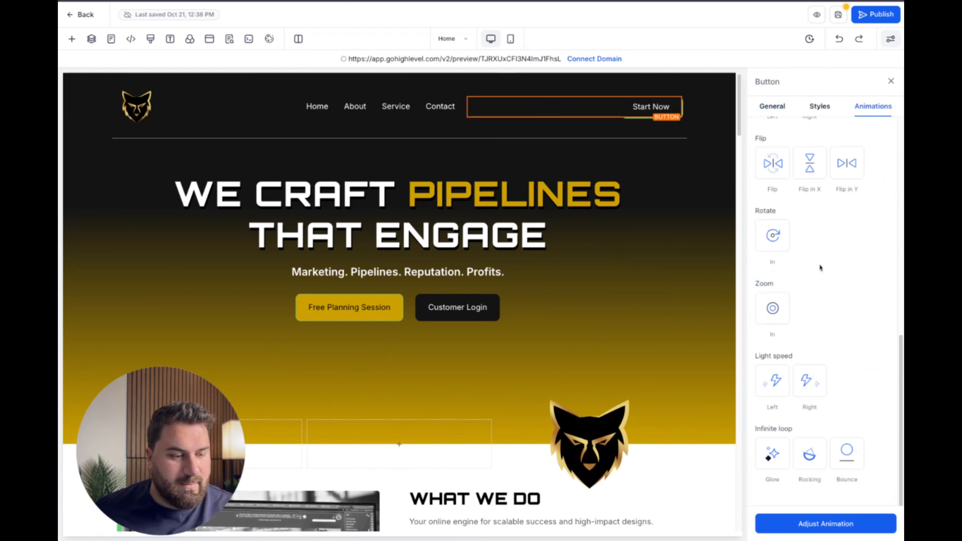
pyautogui.click(838, 454)
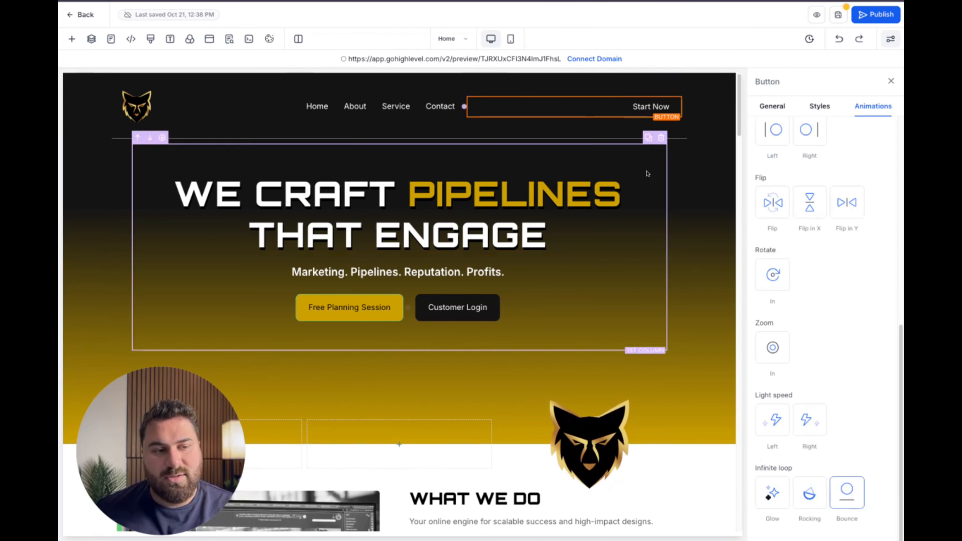
# Apply the infinite-loop Rocking animation to the Free Planning Session button and the infinite-loop Glow animation to the Customer Login button
pyautogui.click(358, 314)
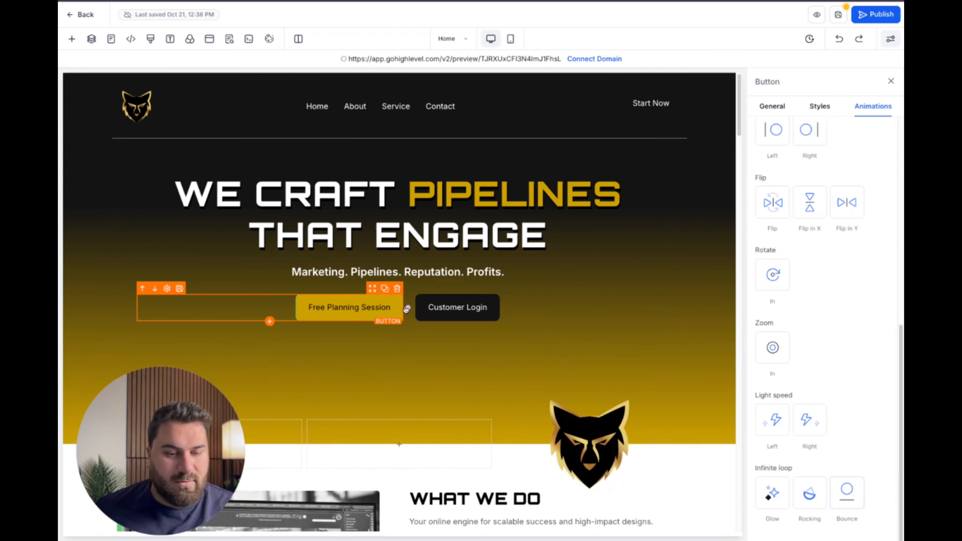
pyautogui.click(815, 502)
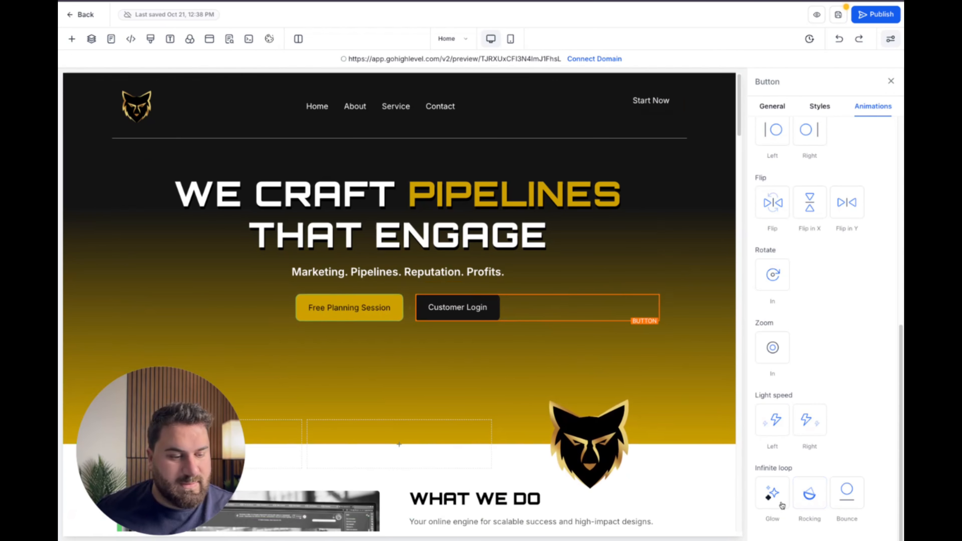
# Give the hero headline a Bounce Left entrance animation and the tagline below it a Bounce Right entrance animation
pyautogui.click(216, 193)
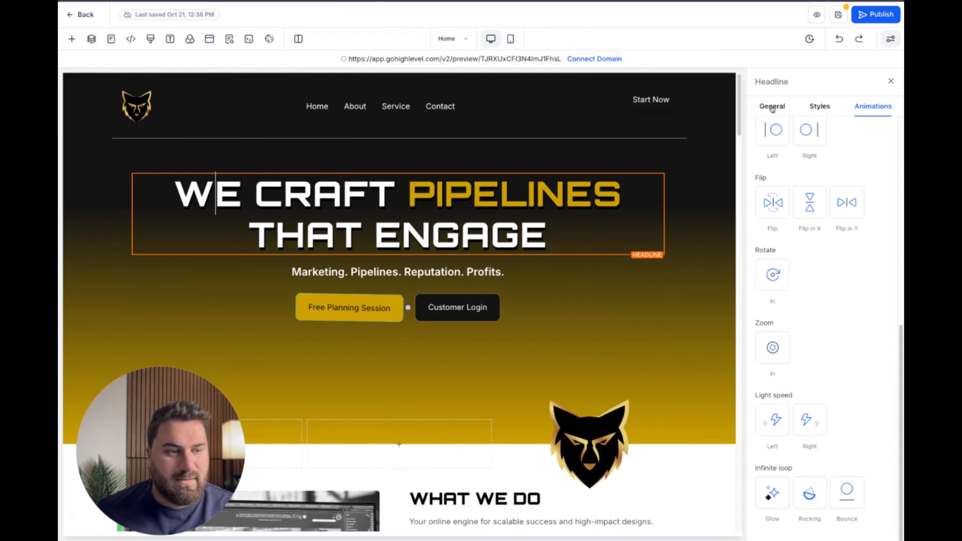
pyautogui.scroll(1, 786, 160)
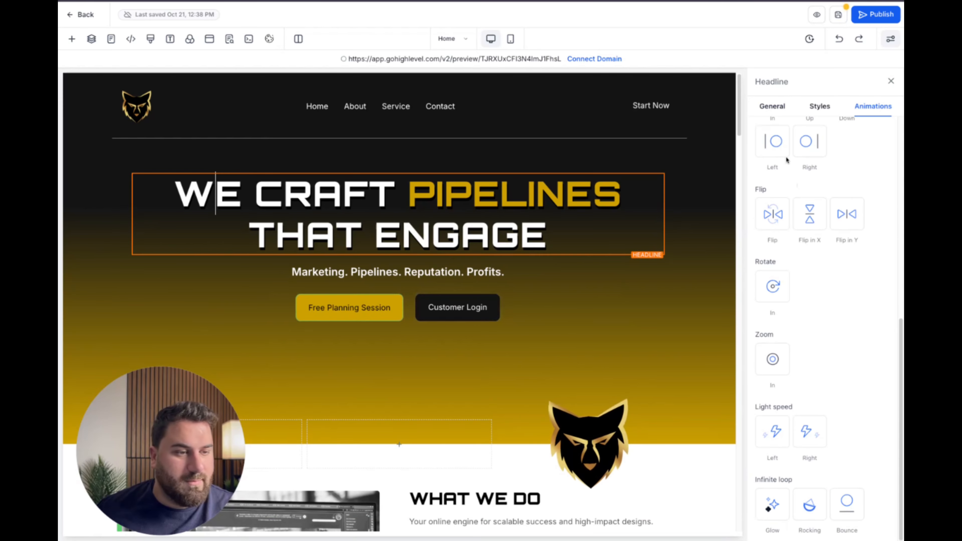
pyautogui.click(768, 150)
pyautogui.click(495, 272)
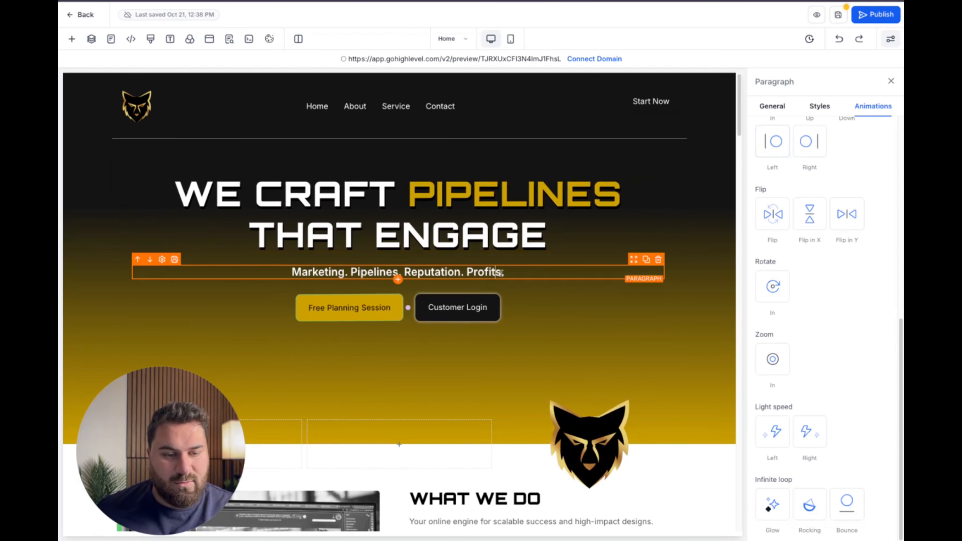
pyautogui.click(819, 149)
# Preview the page to check the animations in the header and hero section
pyautogui.click(413, 119)
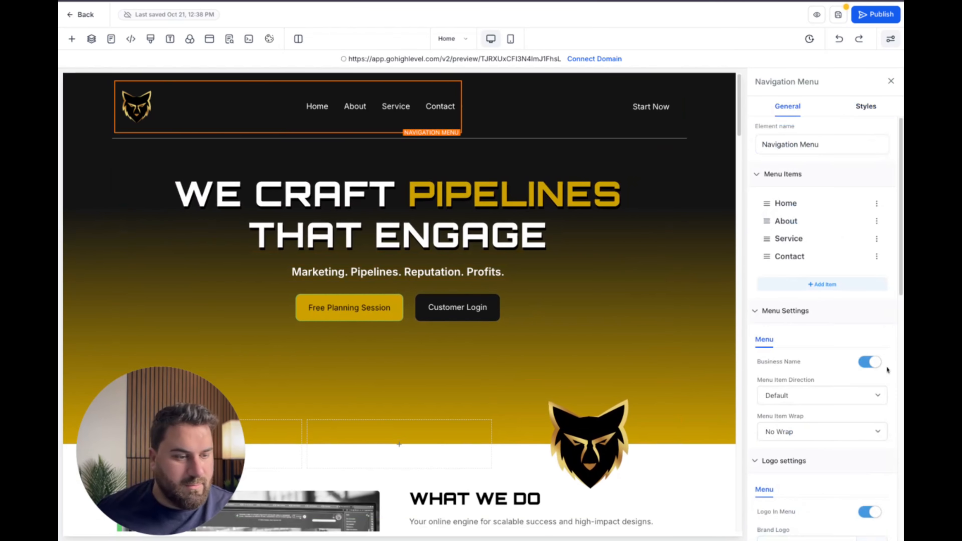
pyautogui.click(818, 15)
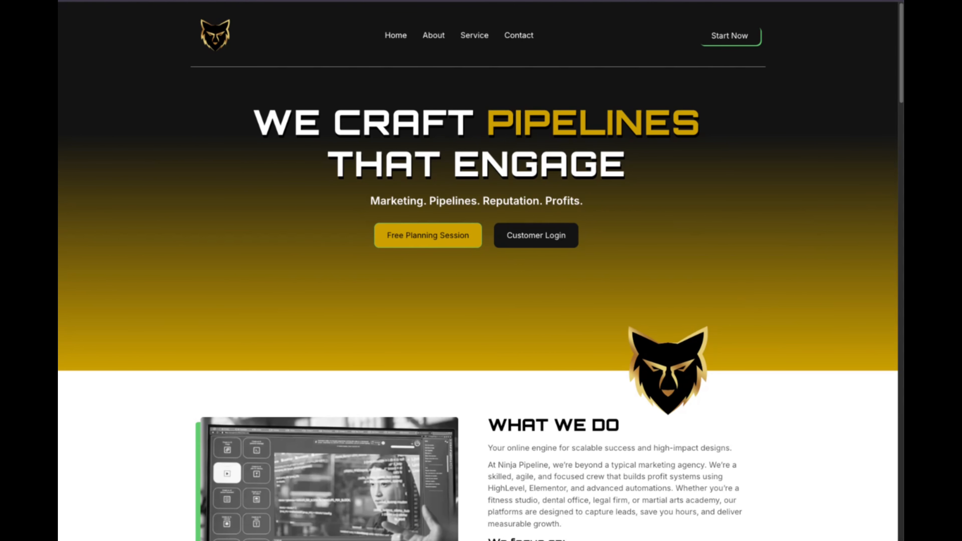
pyautogui.press('Escape')
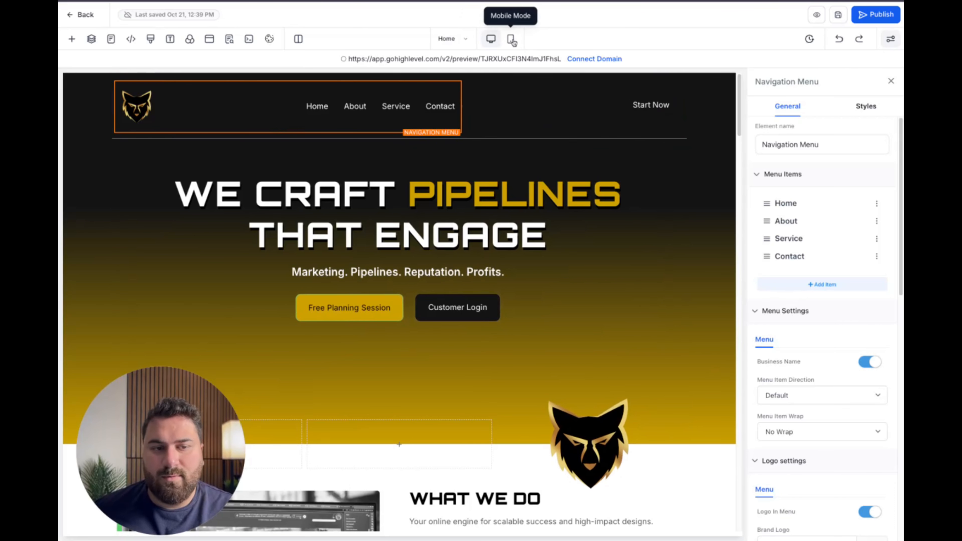
# In the mobile layout, set the width of the wolf image below the hero buttons to 150 px
pyautogui.click(512, 39)
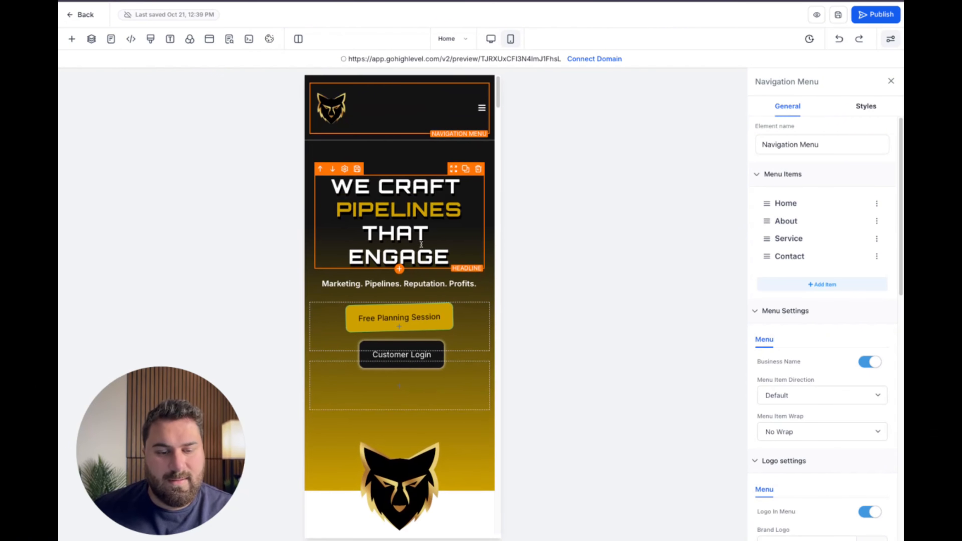
pyautogui.scroll(-5, 409, 265)
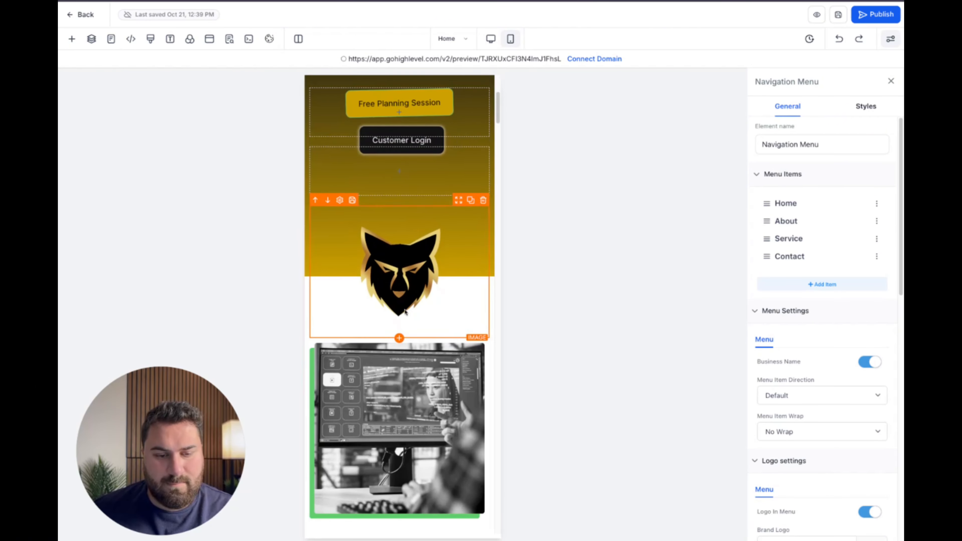
pyautogui.click(409, 266)
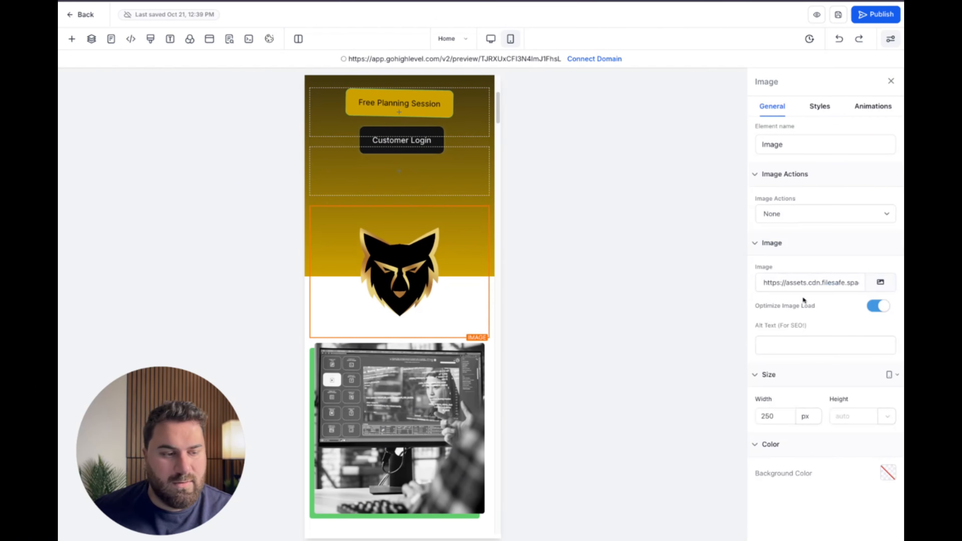
pyautogui.doubleClick(779, 422)
pyautogui.write('150')
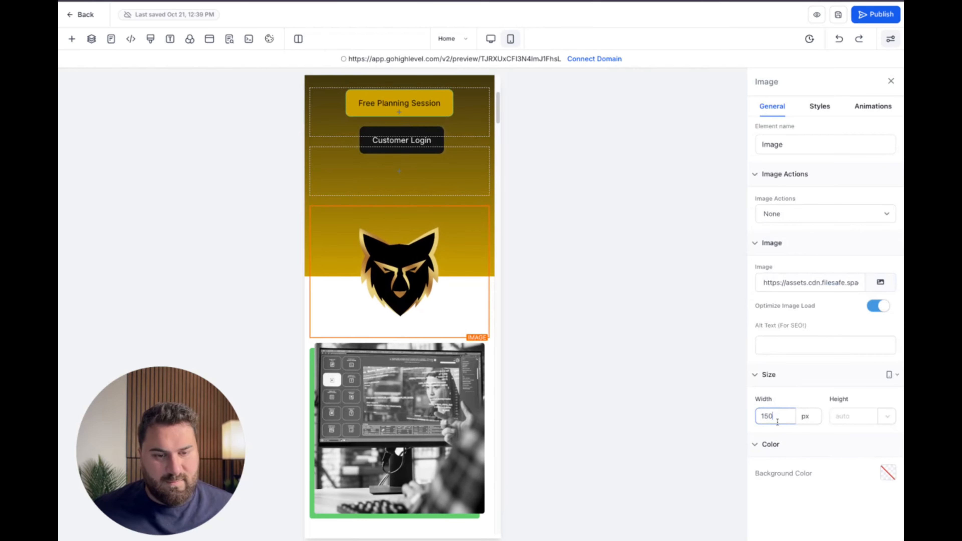
# Set the brand logo width in the navigation menu to 100 px
pyautogui.scroll(5, 402, 190)
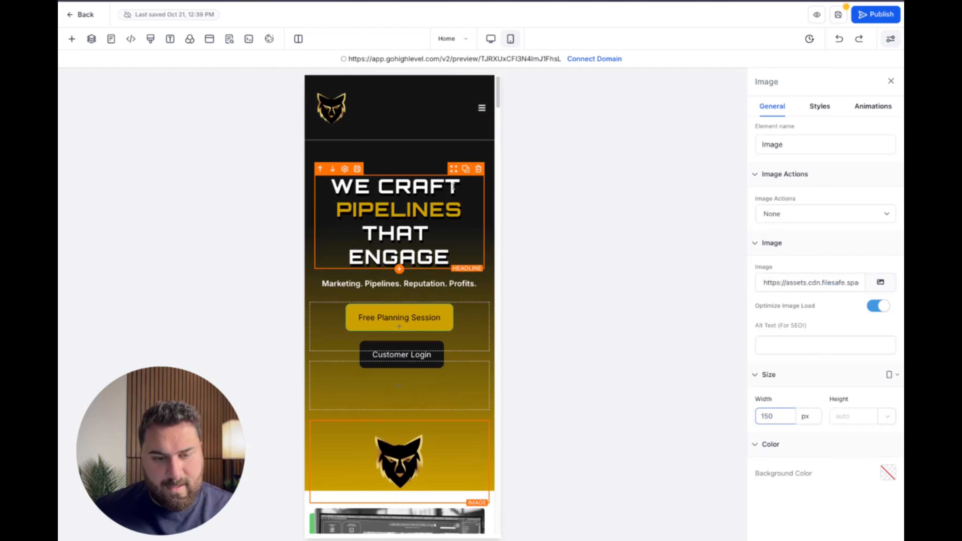
pyautogui.click(397, 128)
pyautogui.scroll(-7, 805, 358)
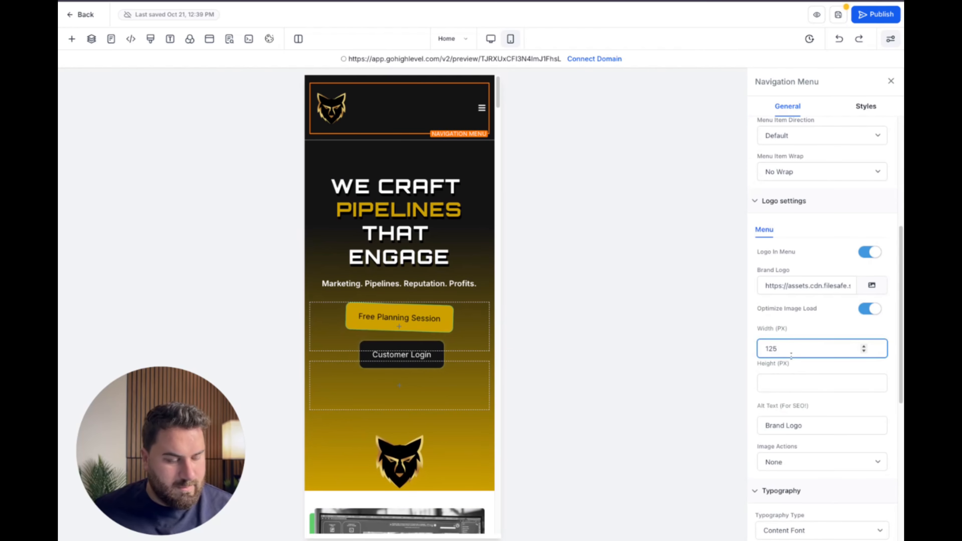
pyautogui.press('BackSpace')
pyautogui.press('BackSpace')
pyautogui.write('100')
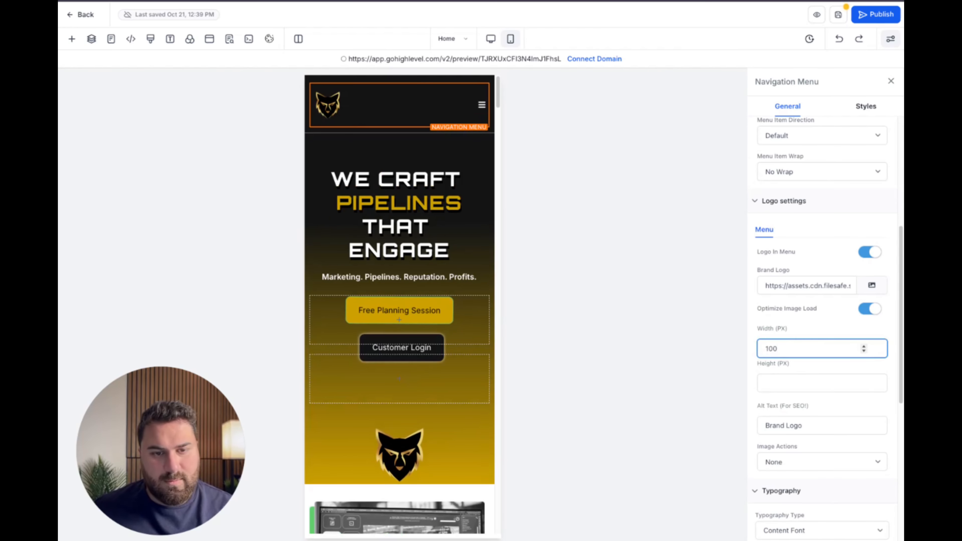
# Set the hero headline's mobile font size to 30 px
pyautogui.click(377, 179)
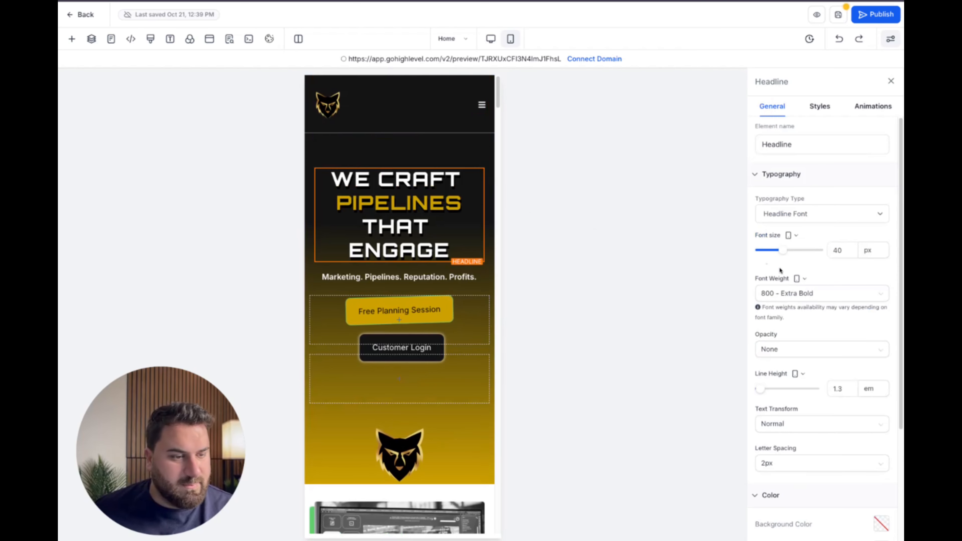
pyautogui.moveTo(778, 254); pyautogui.dragTo(777, 253)
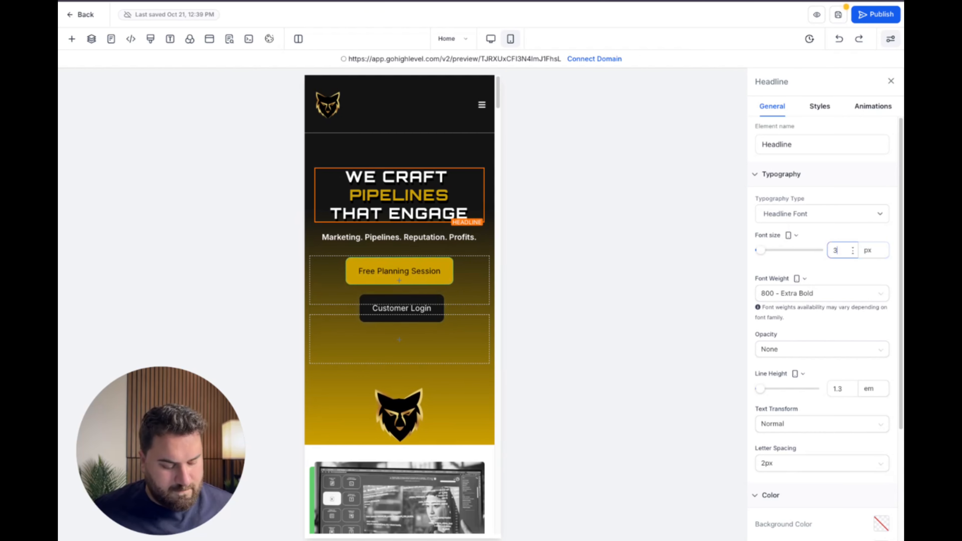
pyautogui.click(627, 197)
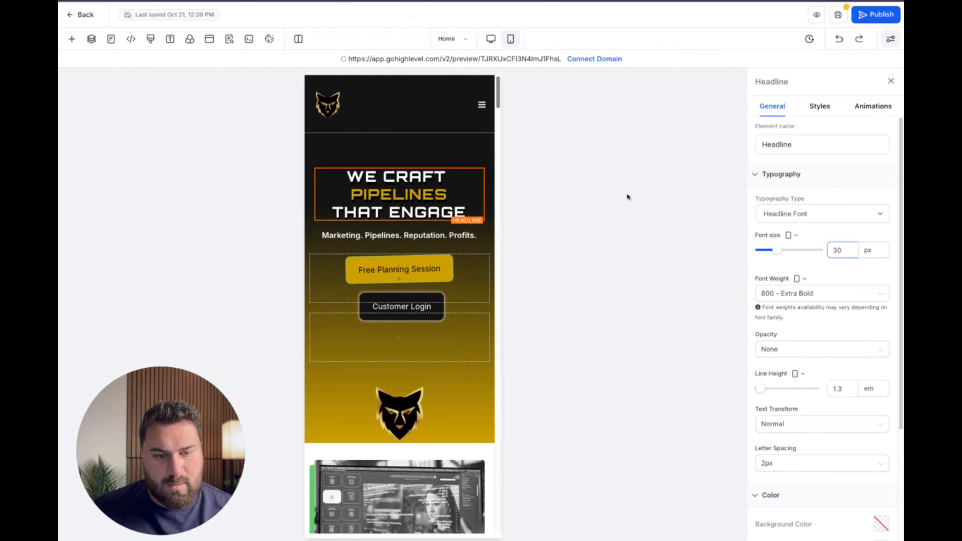
# Return to the desktop layout and examine the hero and What We Do sections for elements that still need rebranding
pyautogui.click(495, 40)
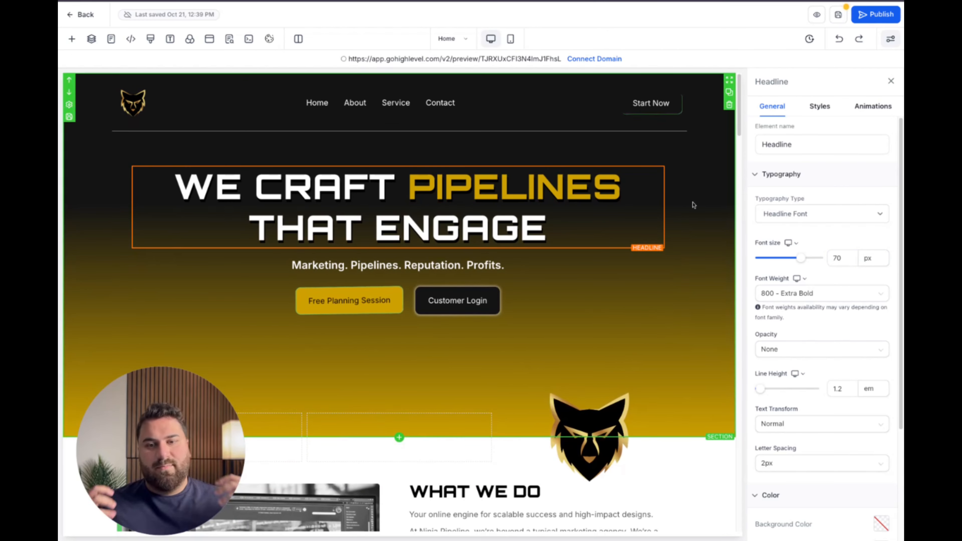
pyautogui.scroll(-5, 695, 207)
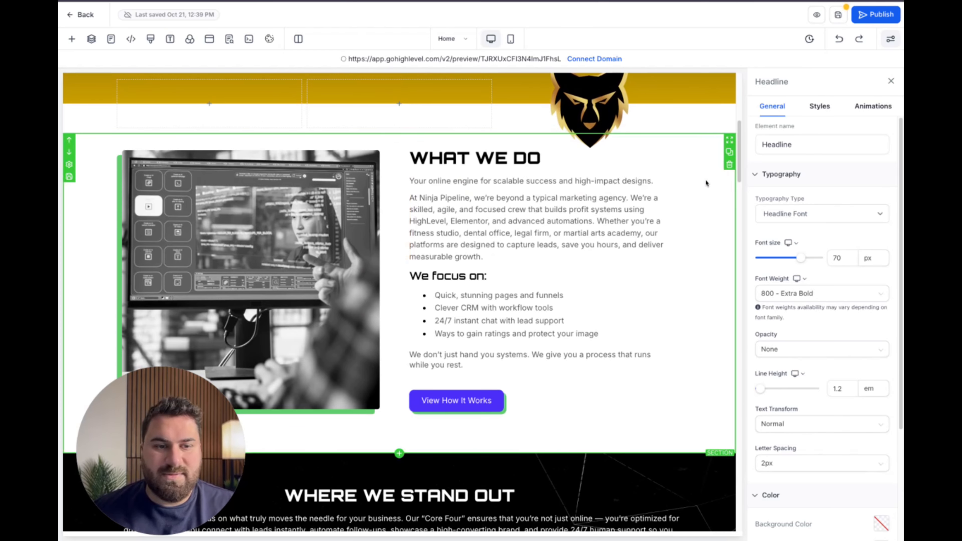
pyautogui.scroll(9, 705, 179)
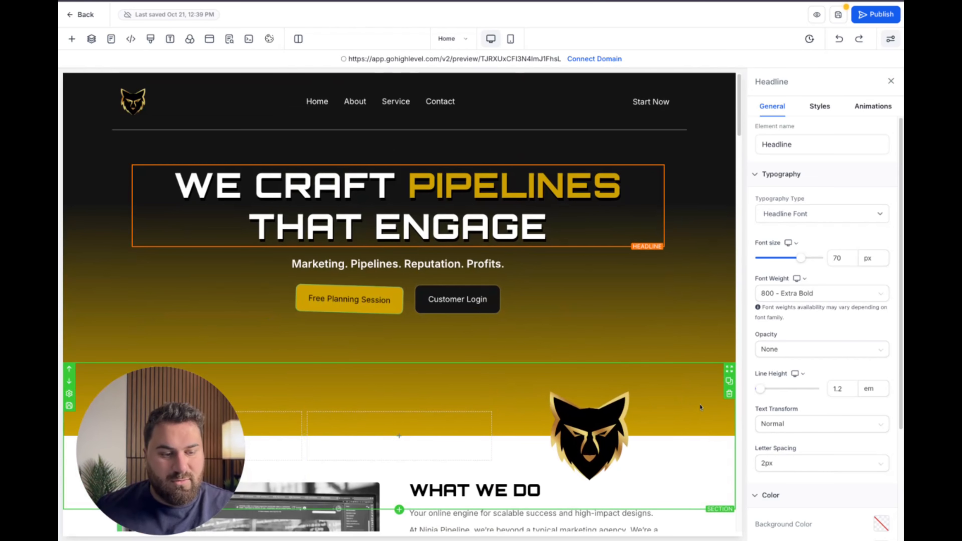
pyautogui.scroll(-3, 693, 412)
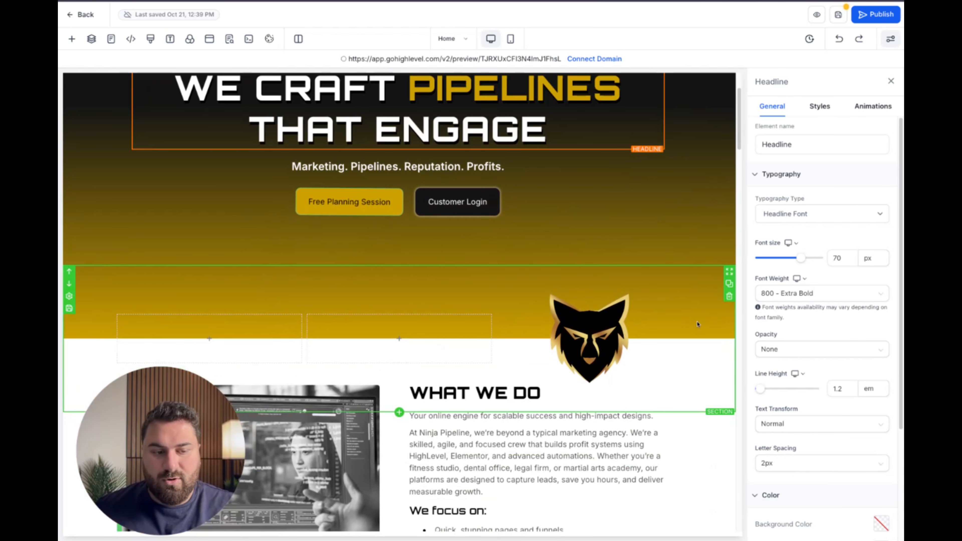
pyautogui.scroll(-1, 698, 320)
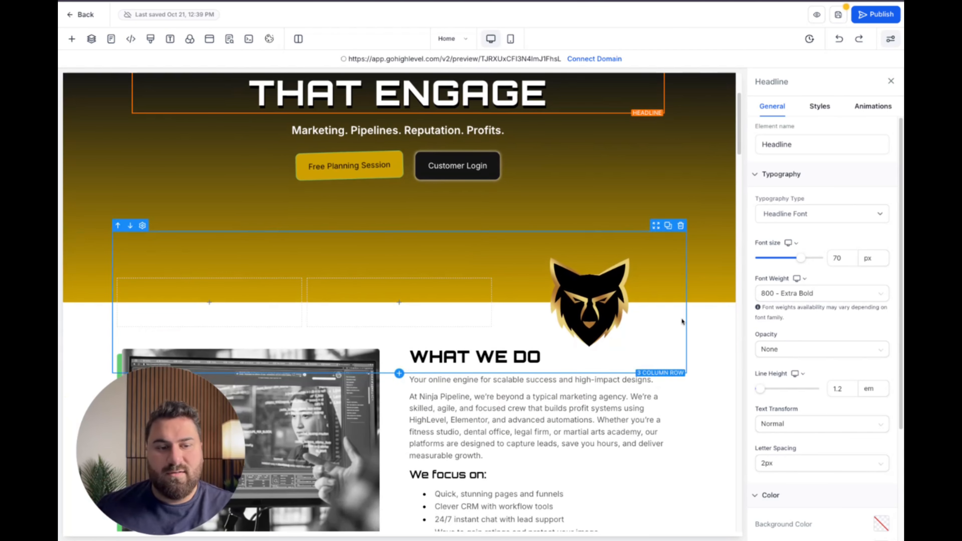
pyautogui.scroll(-1, 701, 289)
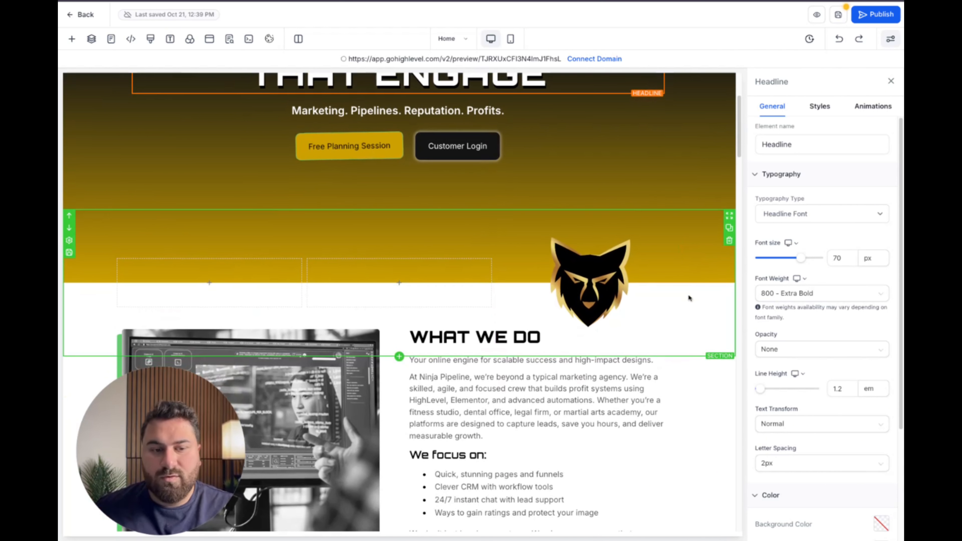
pyautogui.scroll(-7, 632, 367)
pyautogui.scroll(5, 695, 347)
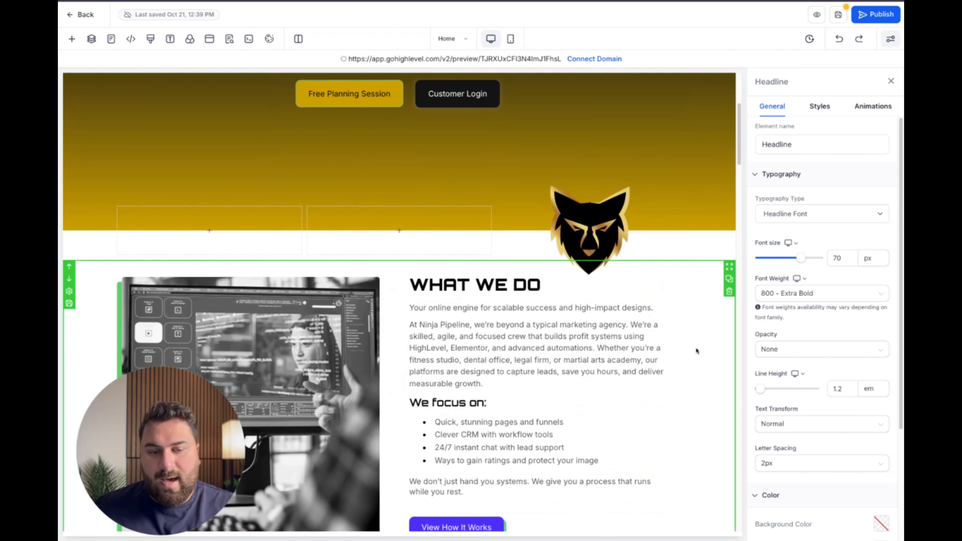
pyautogui.scroll(3, 696, 347)
pyautogui.scroll(-2, 703, 326)
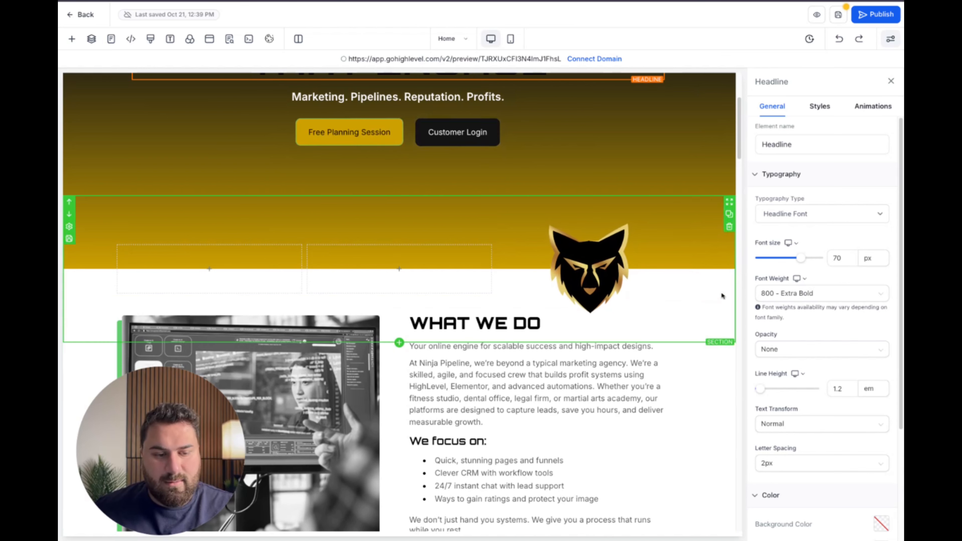
pyautogui.scroll(-5, 610, 354)
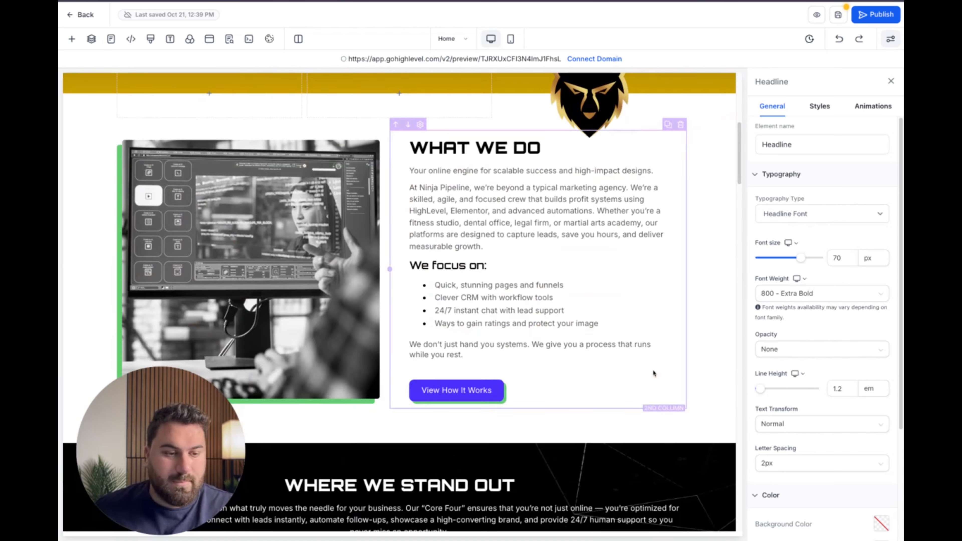
pyautogui.scroll(4, 610, 355)
pyautogui.scroll(-2, 267, 344)
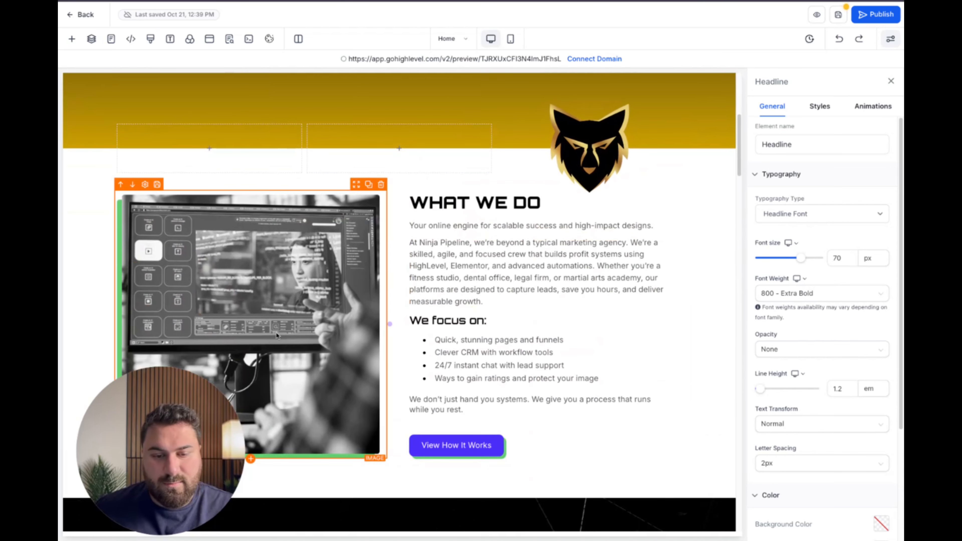
pyautogui.scroll(-1, 260, 270)
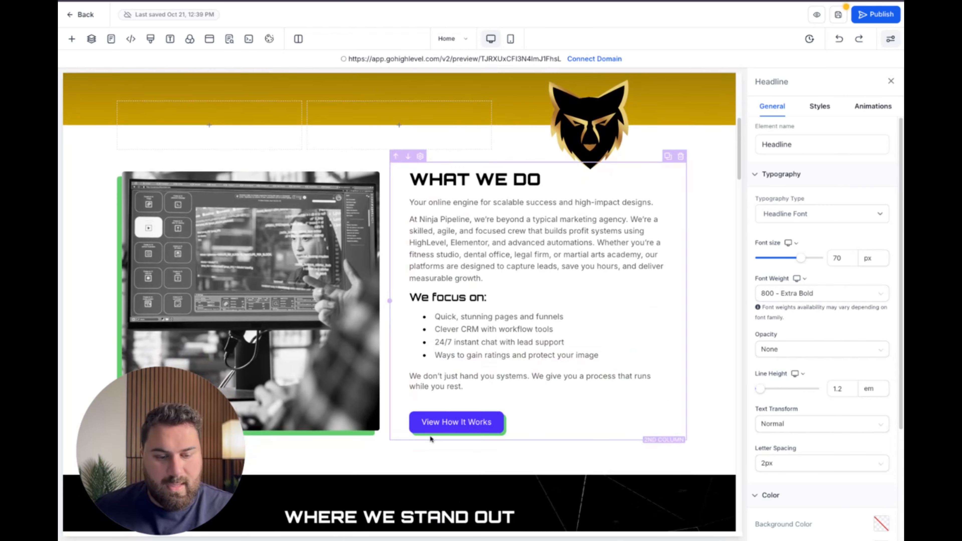
# Change the background color of the View How It Works button in the What We Do section to gold
pyautogui.click(492, 426)
pyautogui.scroll(-10, 782, 366)
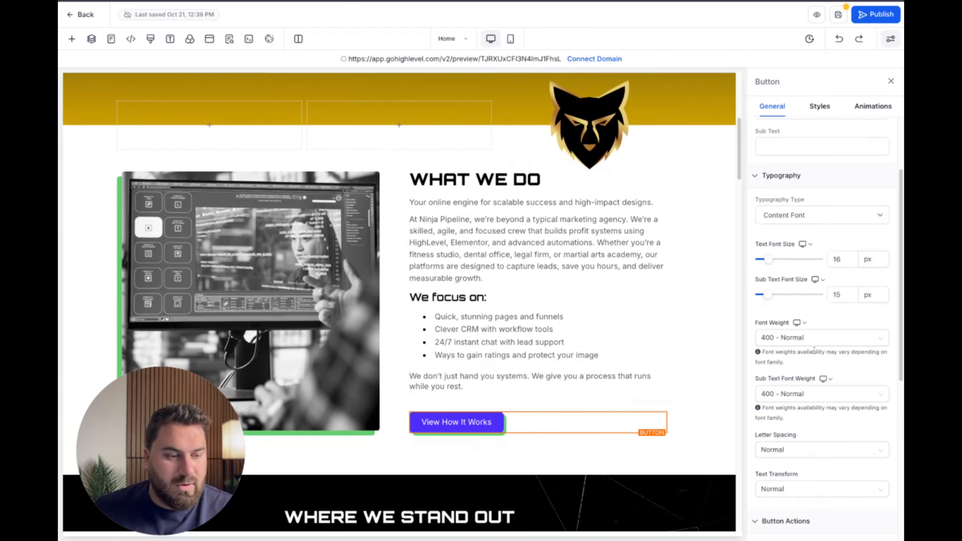
pyautogui.click(882, 406)
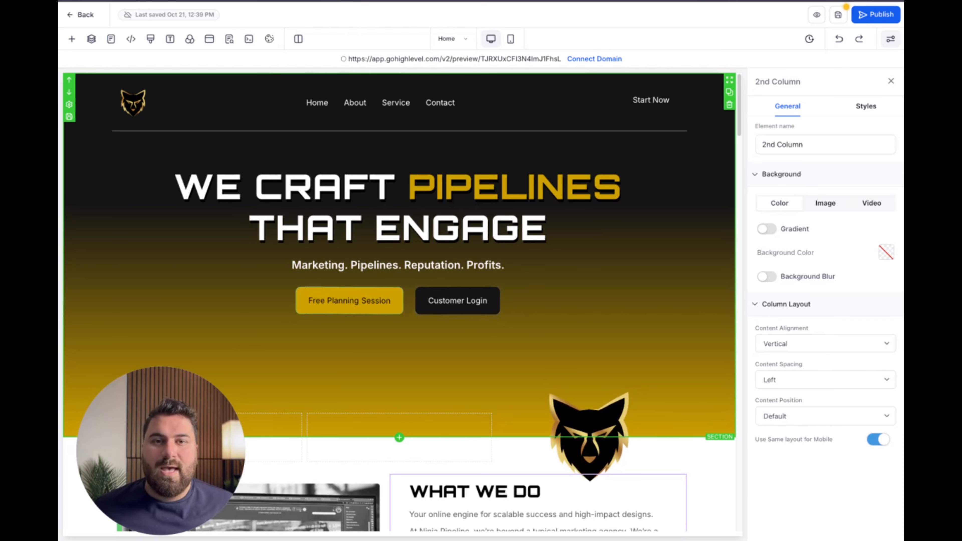
# Insert a blank section with a one-column row between the Join Our Growth Journey and Markets We Support sections
pyautogui.scroll(-15, 399, 303)
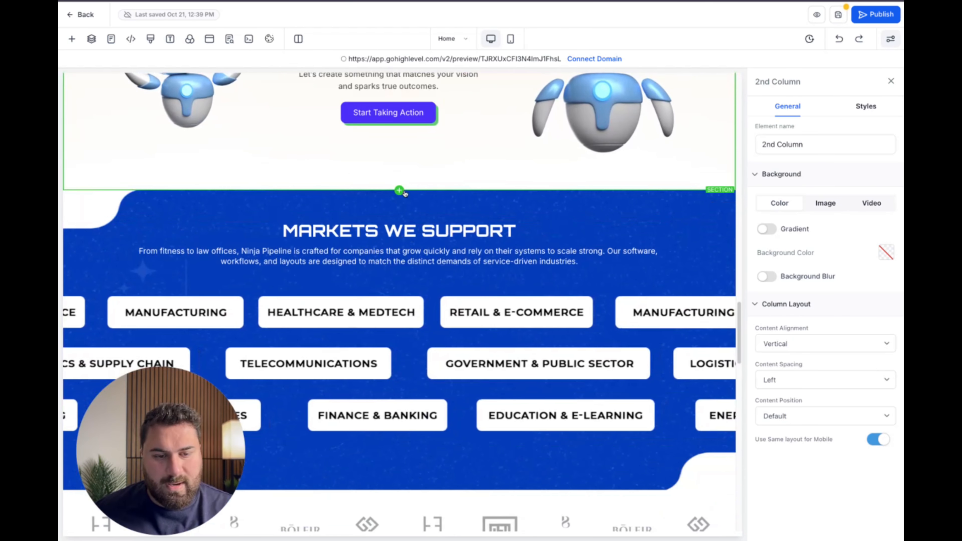
pyautogui.click(400, 190)
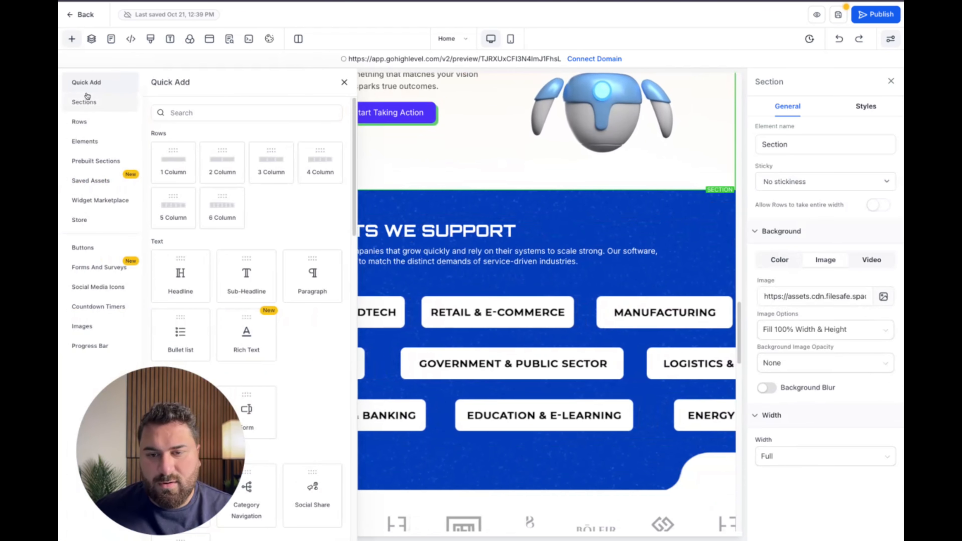
pyautogui.click(90, 103)
pyautogui.click(212, 133)
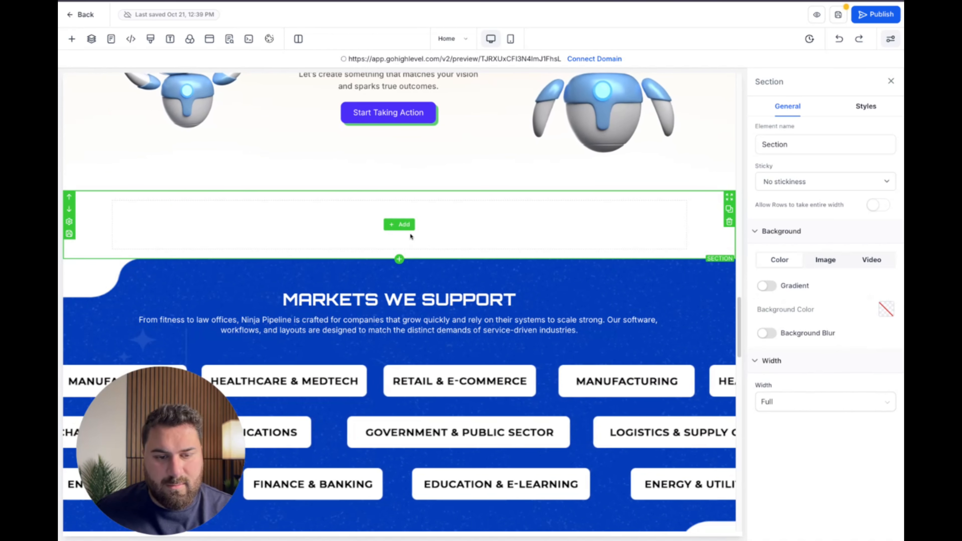
pyautogui.click(399, 223)
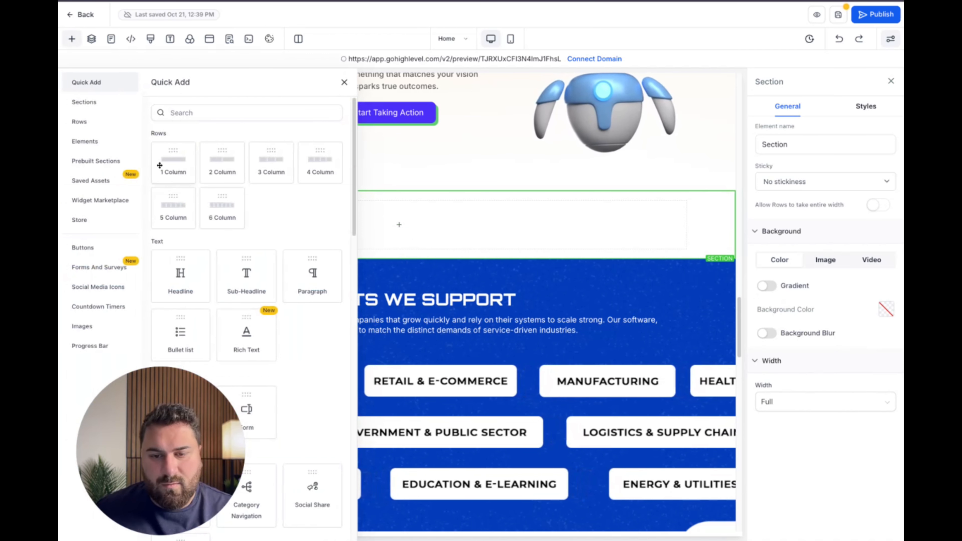
pyautogui.click(173, 166)
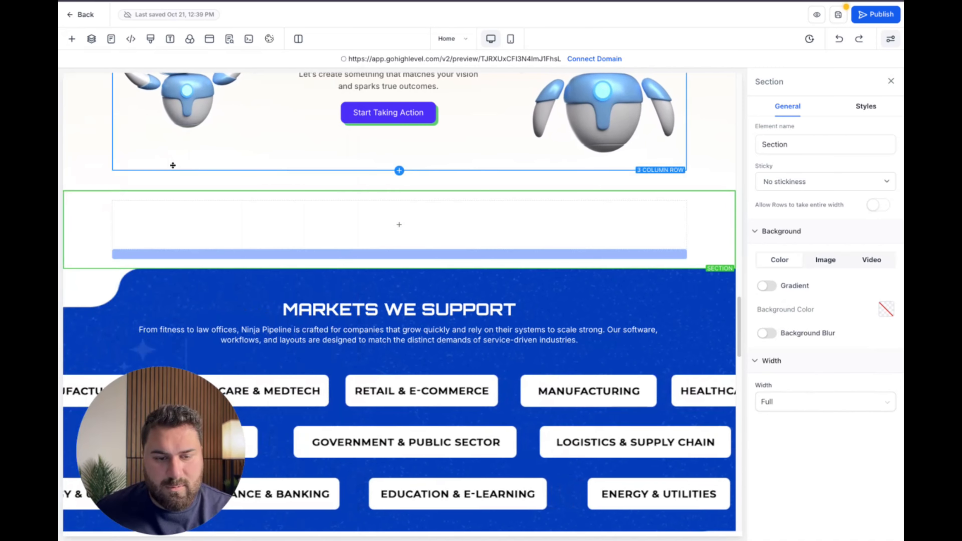
# Add a headline to the new row reading "Check Out What Our Clients Say About Us! 👇"
pyautogui.click(399, 234)
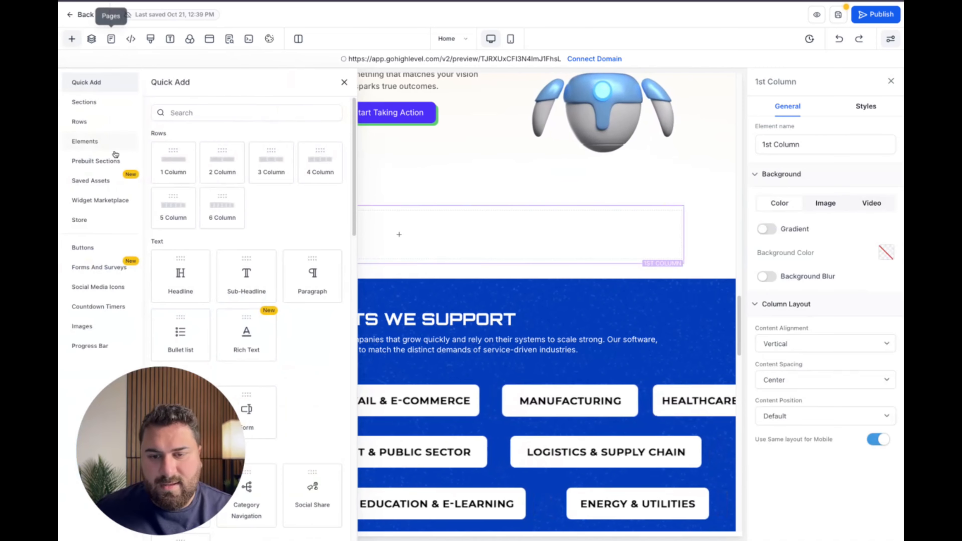
pyautogui.moveTo(189, 279); pyautogui.dragTo(401, 229)
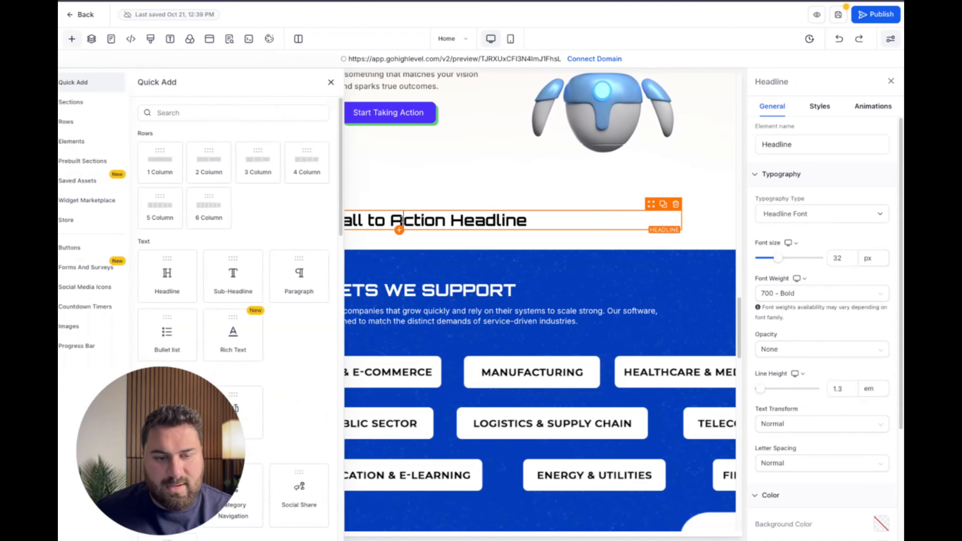
pyautogui.tripleClick(402, 219)
pyautogui.write('Chex')
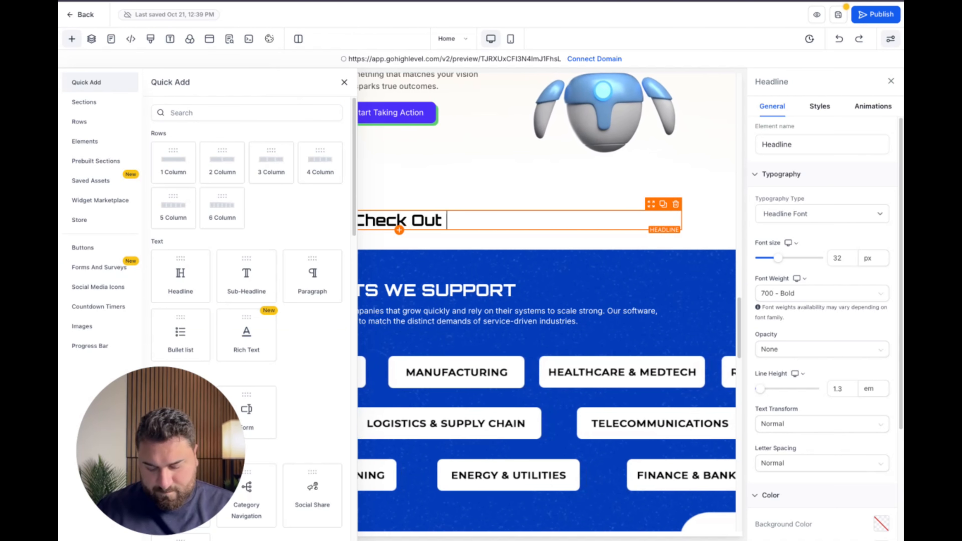
pyautogui.write('r')
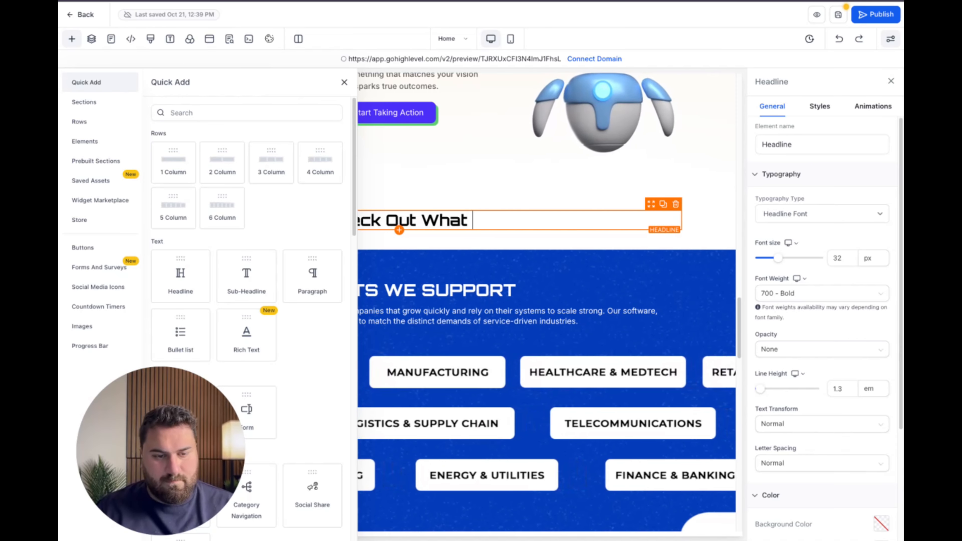
pyautogui.write(' Our X')
pyautogui.press('BackSpace')
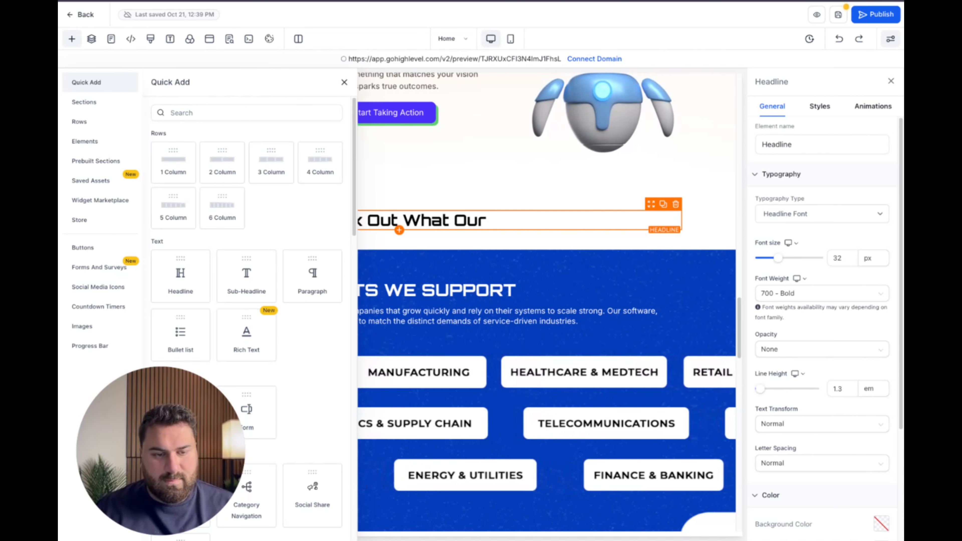
pyautogui.write('Clli')
pyautogui.write('iwnr')
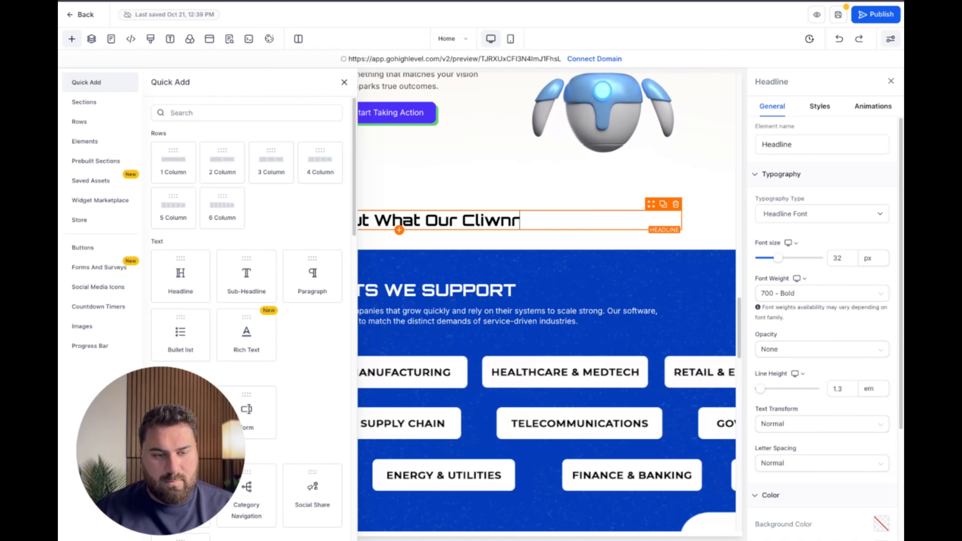
pyautogui.press('BackSpace')
pyautogui.press('BackSpace')
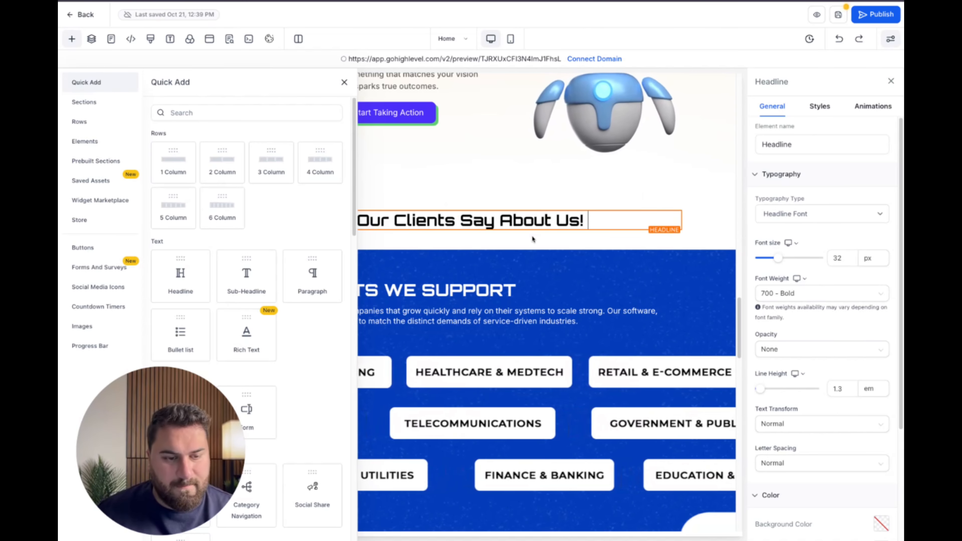
pyautogui.click(605, 198)
pyautogui.click(605, 197)
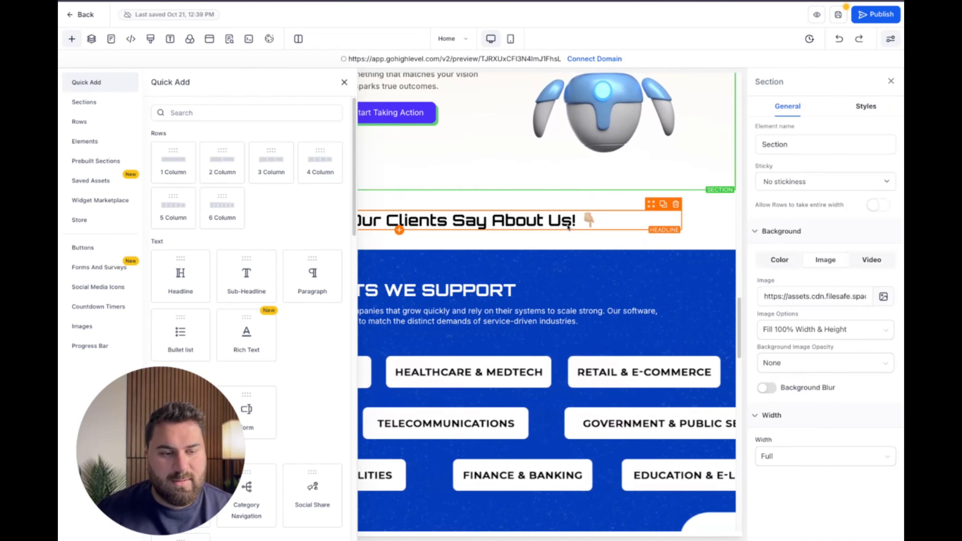
# Duplicate the client headline row and delete the headline from the copy to leave an empty row below
pyautogui.click(400, 241)
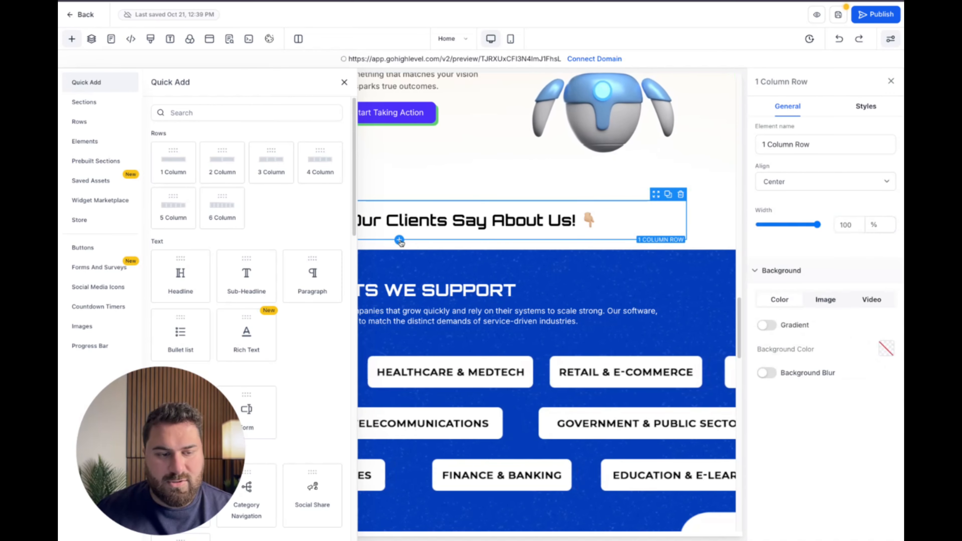
pyautogui.click(669, 195)
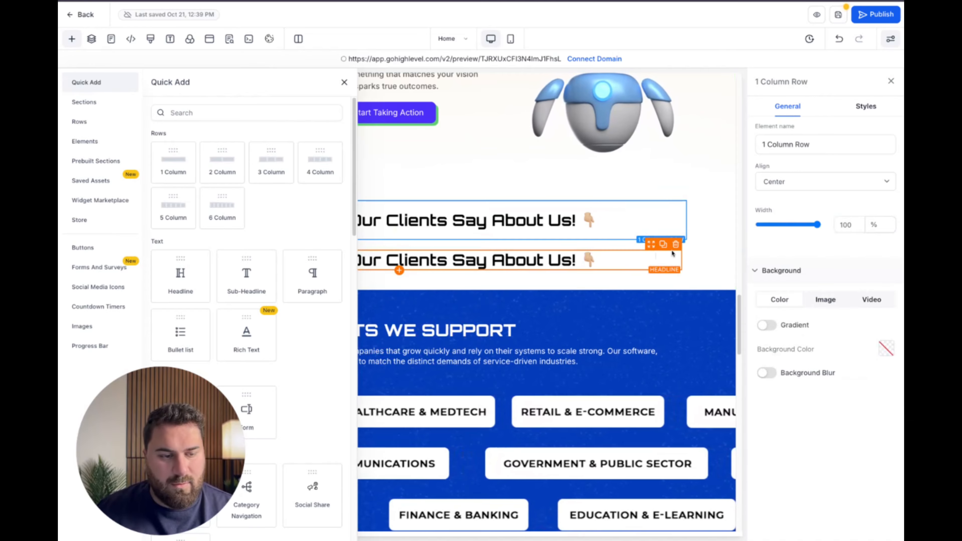
pyautogui.click(676, 244)
# Place a Reviews widget in the empty row beneath the client headline
pyautogui.click(405, 275)
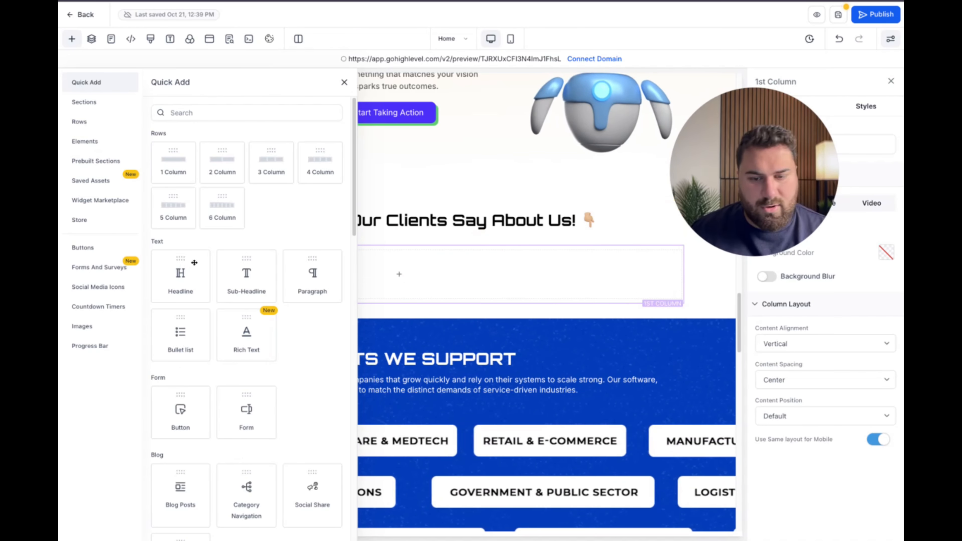
pyautogui.scroll(-15, 295, 291)
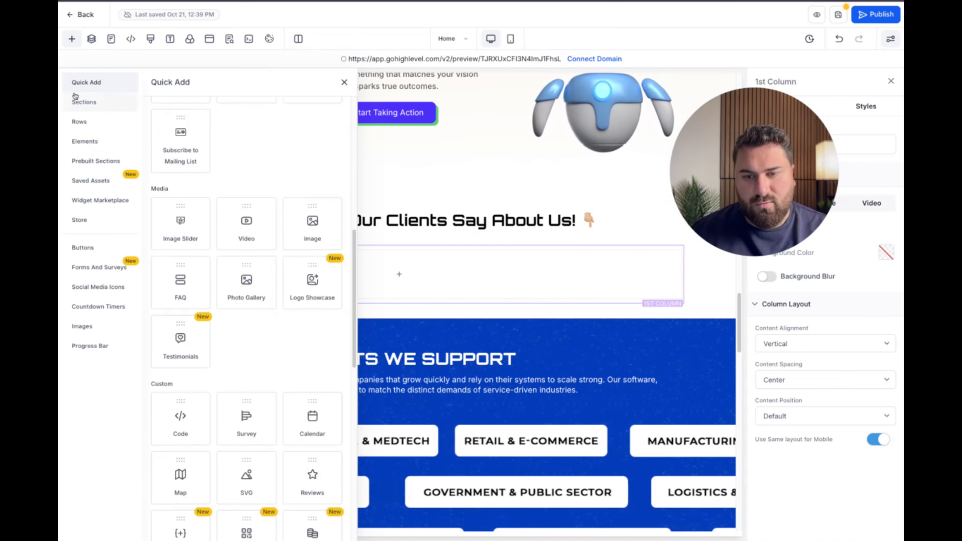
pyautogui.moveTo(321, 301); pyautogui.dragTo(369, 288)
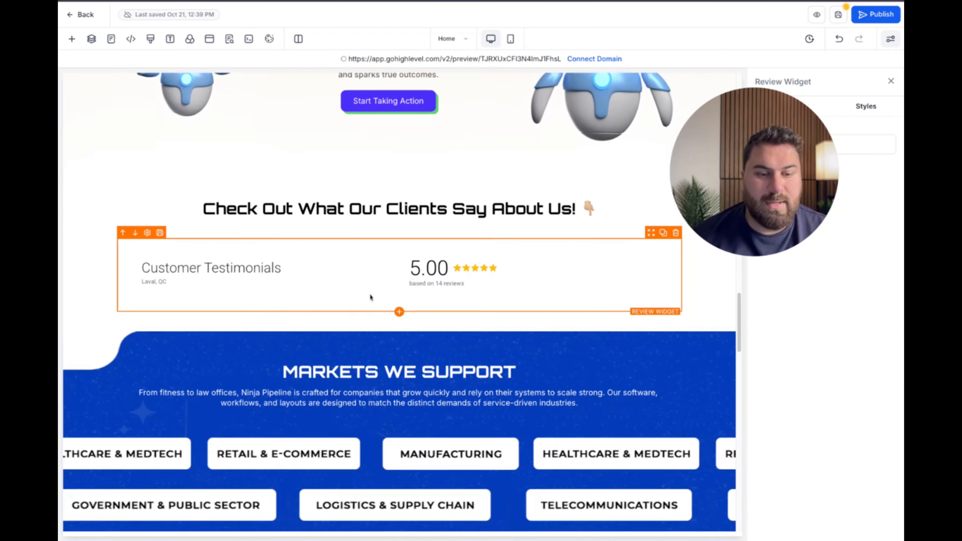
# Review the new testimonials section and the rest of the page from the hero down to the Join Our Growth Journey section
pyautogui.scroll(3, 369, 295)
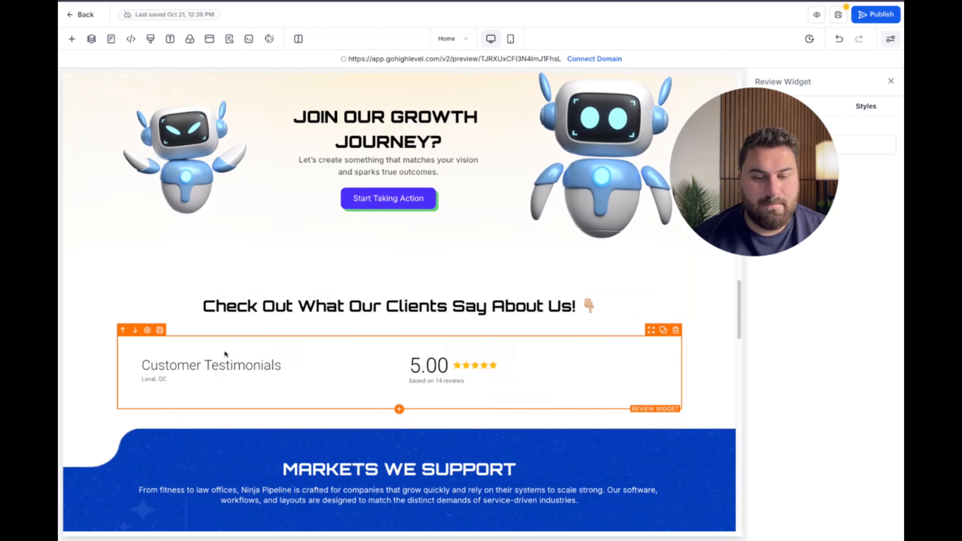
pyautogui.scroll(-1, 265, 338)
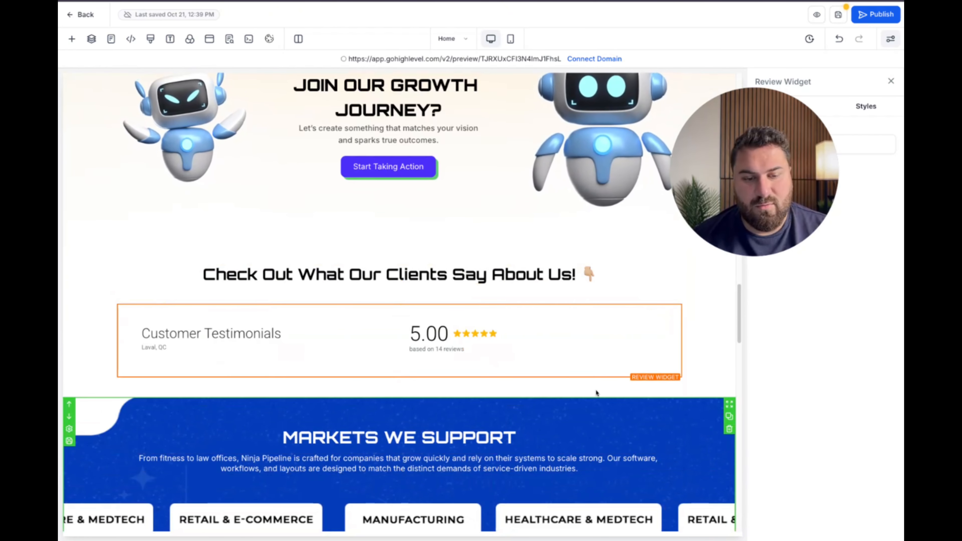
pyautogui.scroll(5, 402, 208)
pyautogui.scroll(-3, 393, 333)
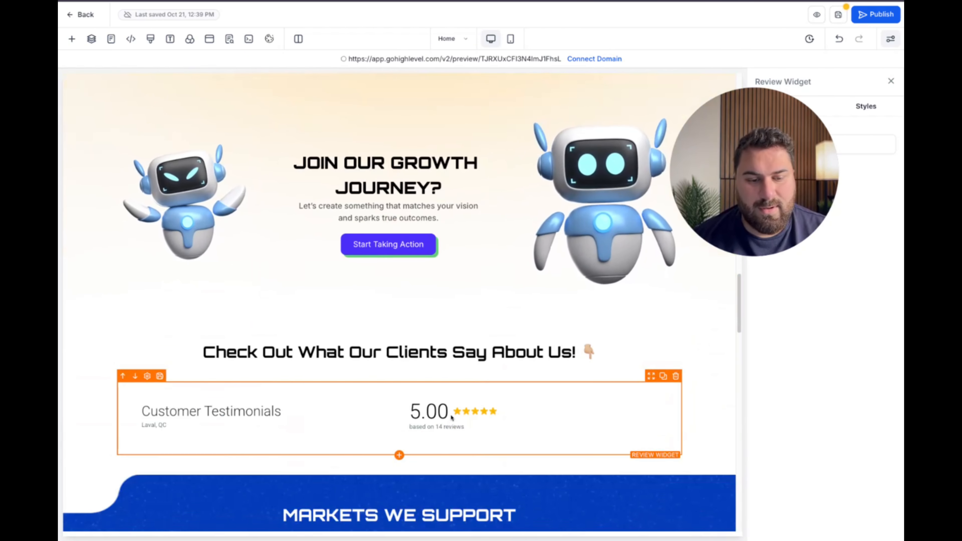
pyautogui.scroll(5, 393, 333)
pyautogui.scroll(5, 303, 271)
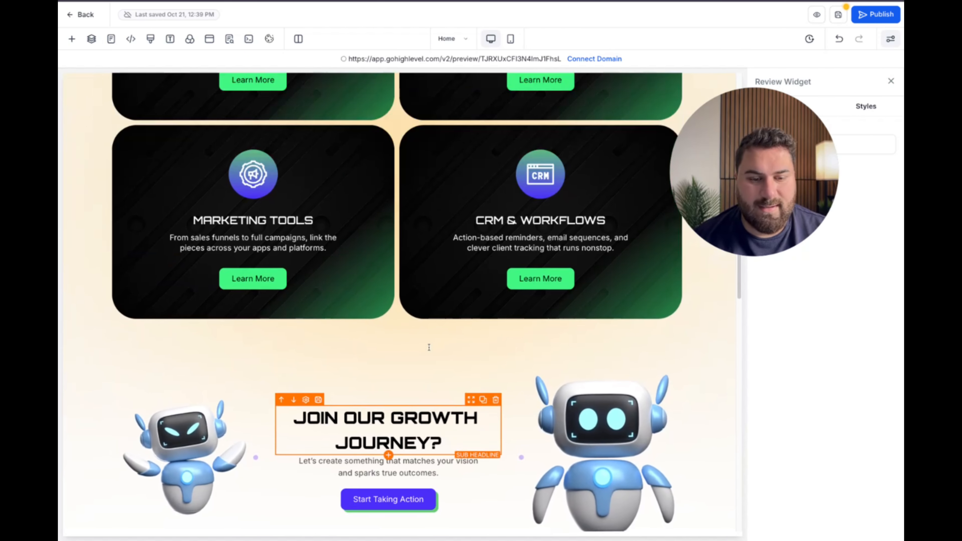
pyautogui.scroll(18, 526, 344)
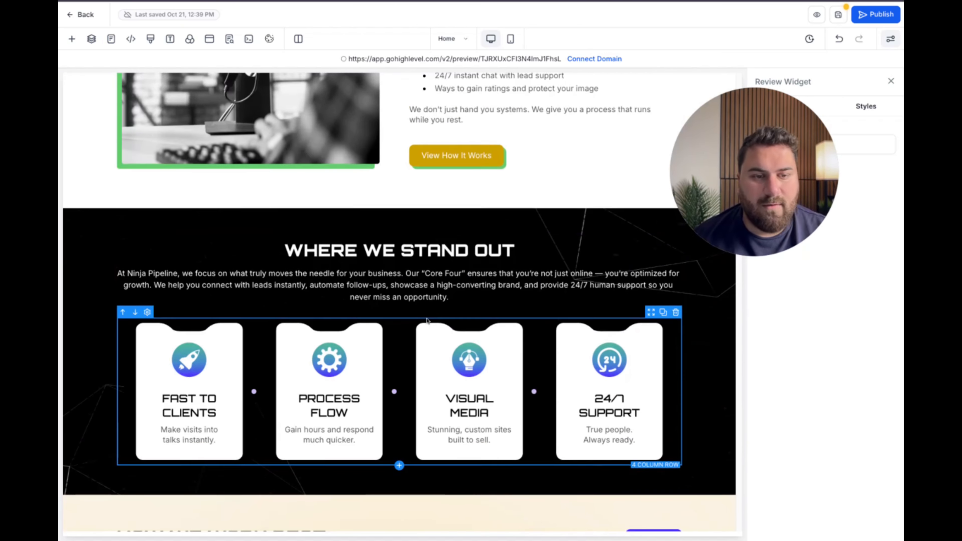
pyautogui.scroll(11, 428, 319)
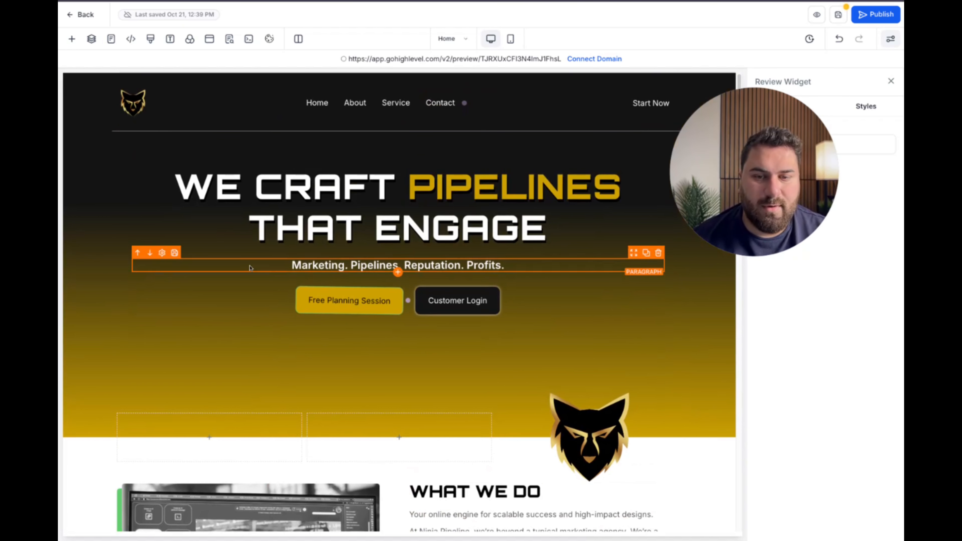
pyautogui.scroll(-7, 378, 303)
pyautogui.scroll(-6, 353, 298)
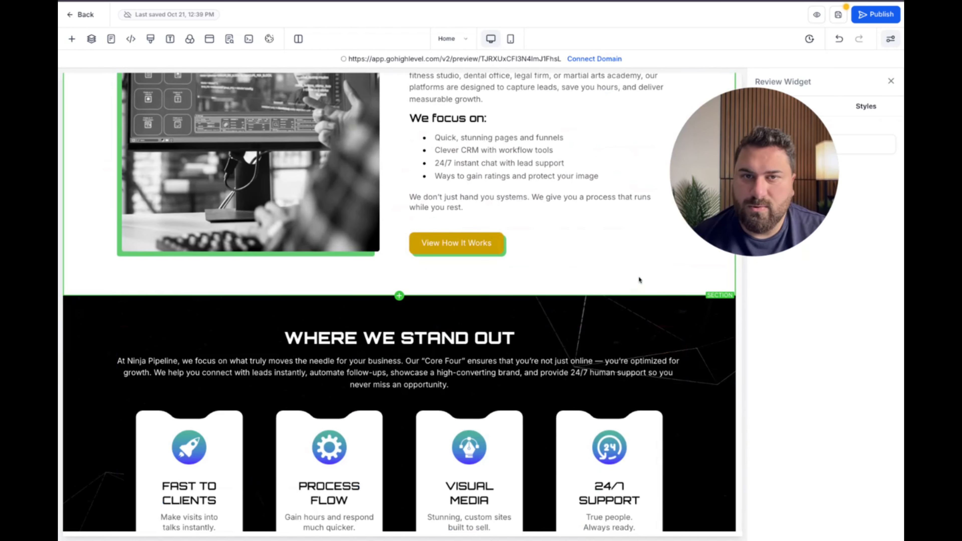
pyautogui.scroll(-8, 639, 280)
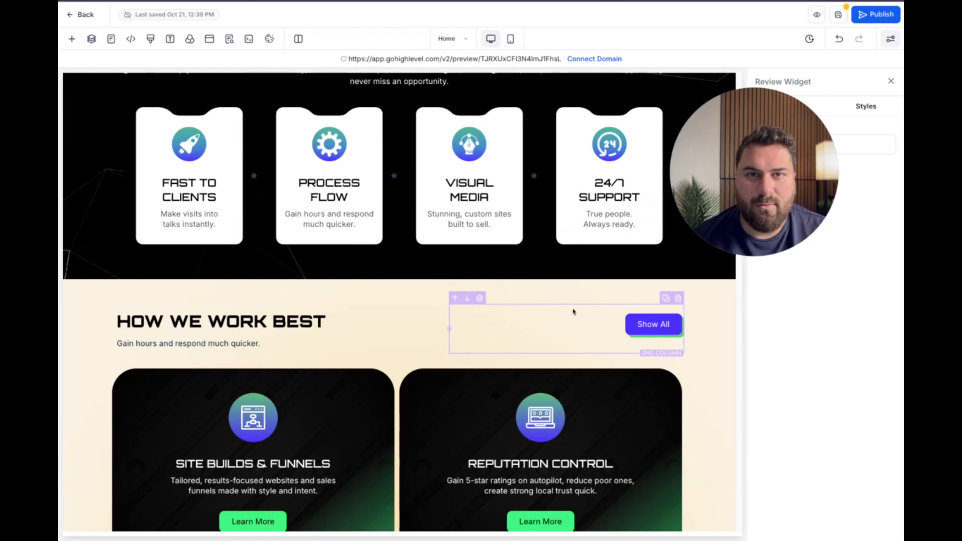
pyautogui.scroll(-8, 573, 311)
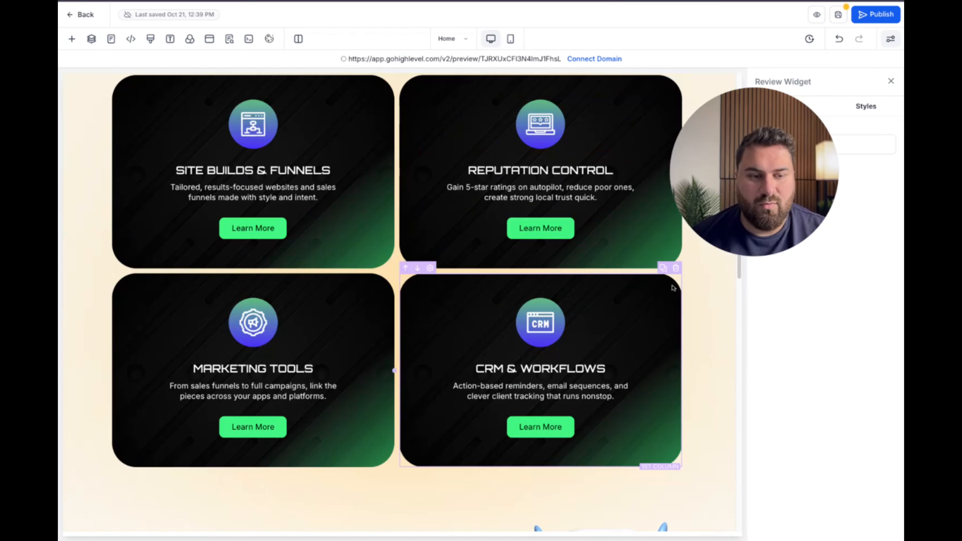
pyautogui.scroll(-1, 695, 283)
pyautogui.scroll(-1, 695, 283)
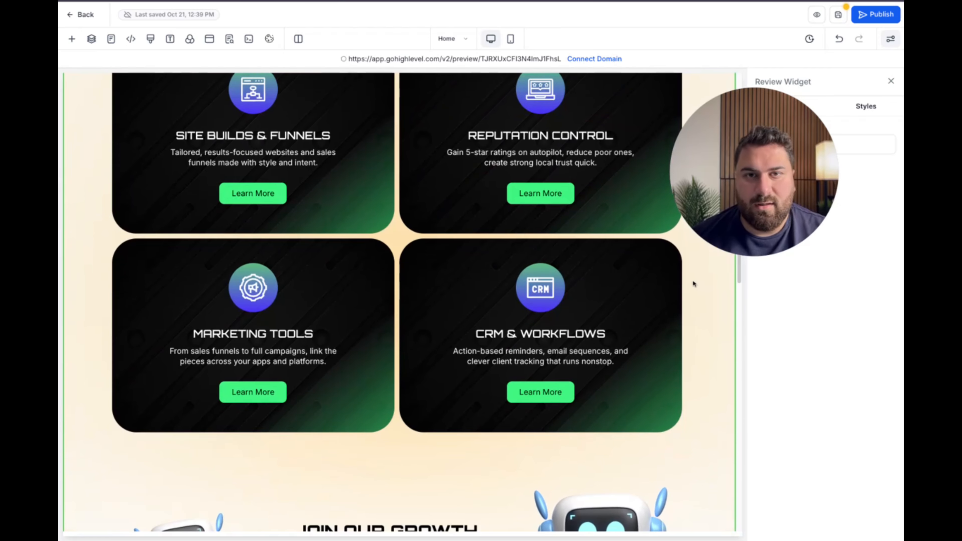
pyautogui.scroll(-5, 695, 283)
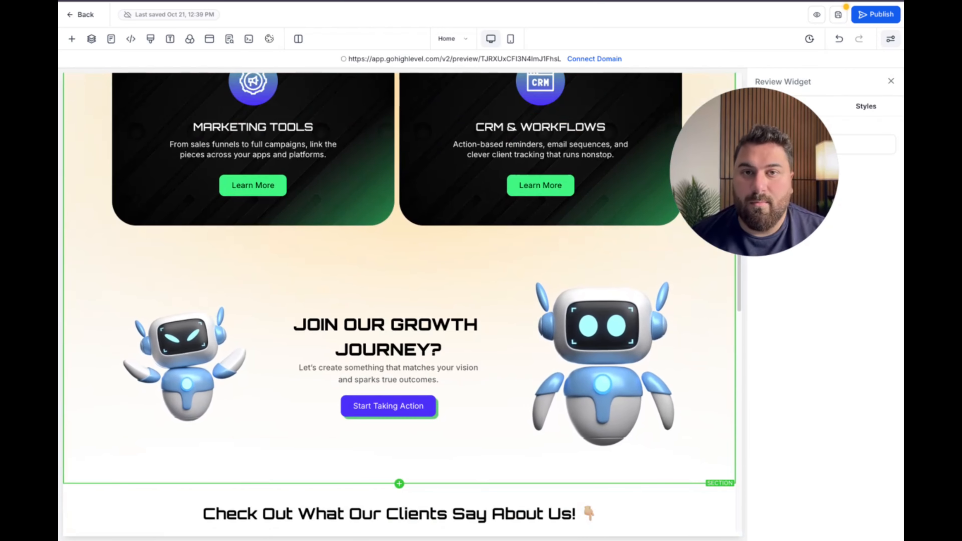
# Replace the first logo in the Logo Showcase ticker with the black eXp Agence Immobilière logo from media storage
pyautogui.scroll(-1, 695, 283)
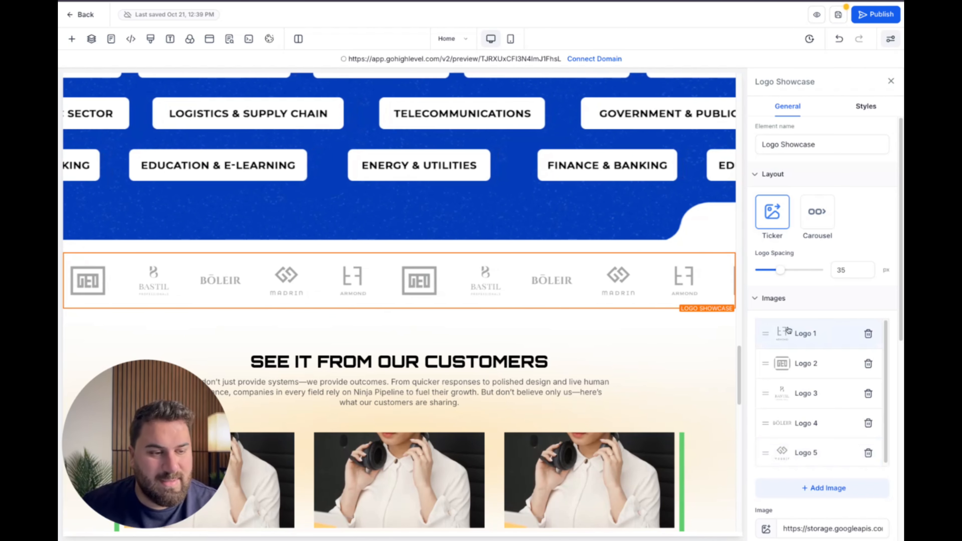
pyautogui.scroll(-2, 868, 296)
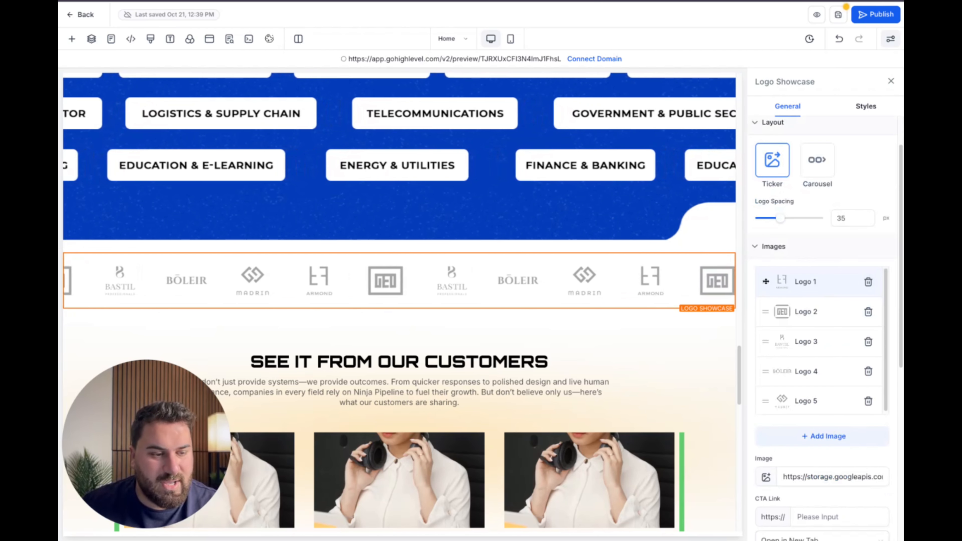
pyautogui.scroll(-1, 792, 372)
pyautogui.click(774, 461)
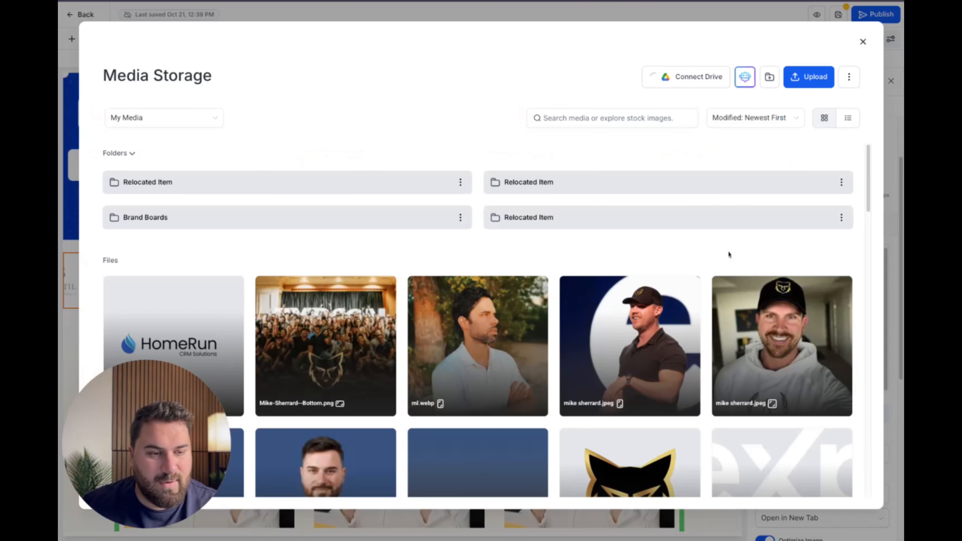
pyautogui.scroll(-3, 506, 356)
pyautogui.scroll(-3, 505, 356)
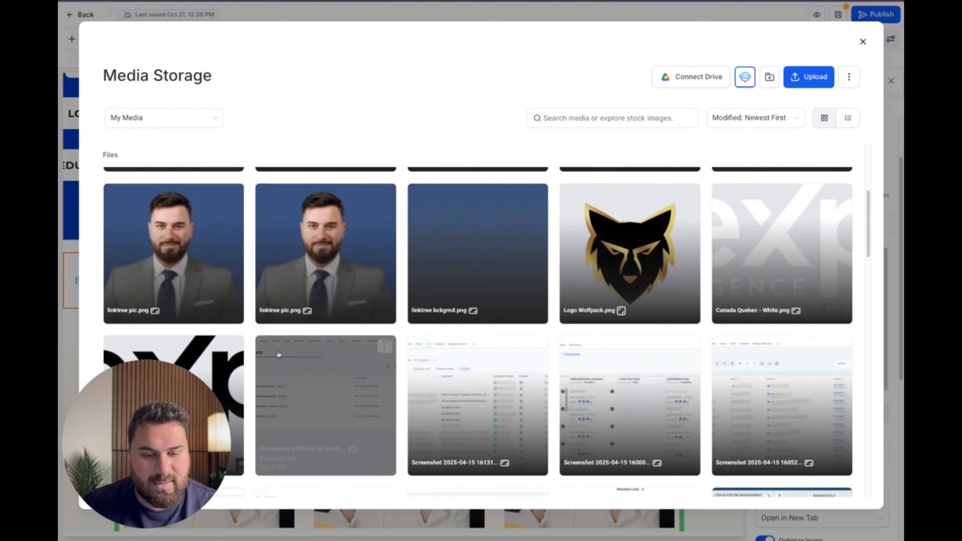
pyautogui.click(230, 373)
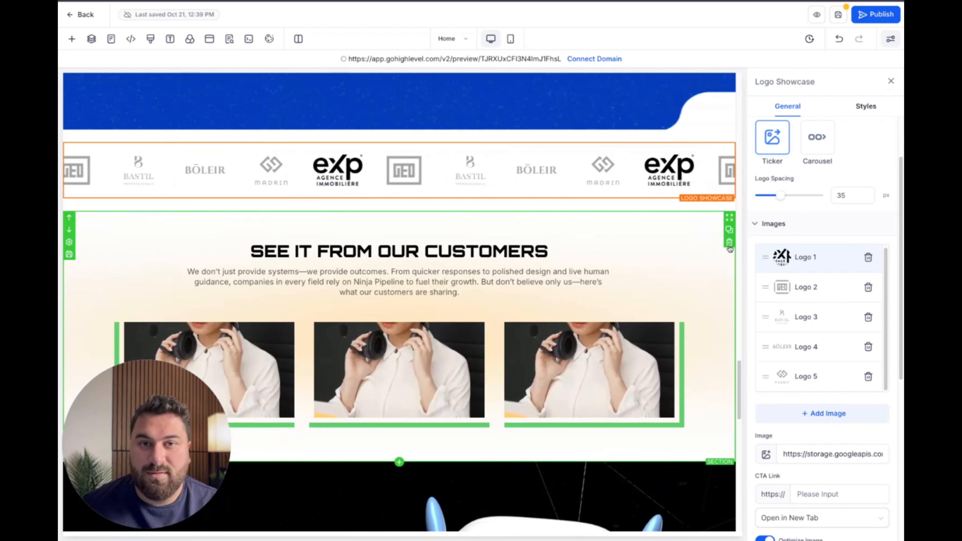
# Delete the See It From Our Customers section and the uncopied newsletter form in the footer's Stay Connected column
pyautogui.click(729, 242)
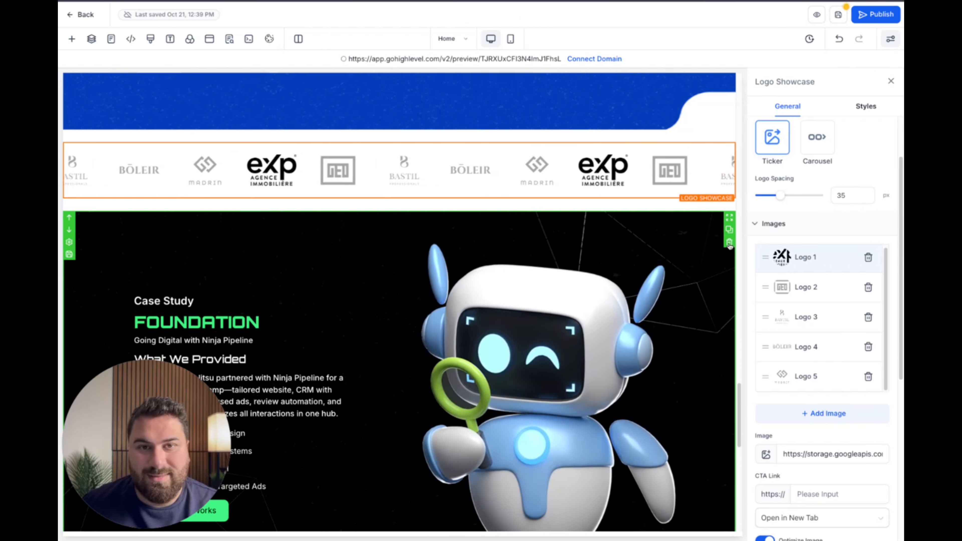
pyautogui.scroll(-4, 458, 224)
pyautogui.scroll(-10, 302, 222)
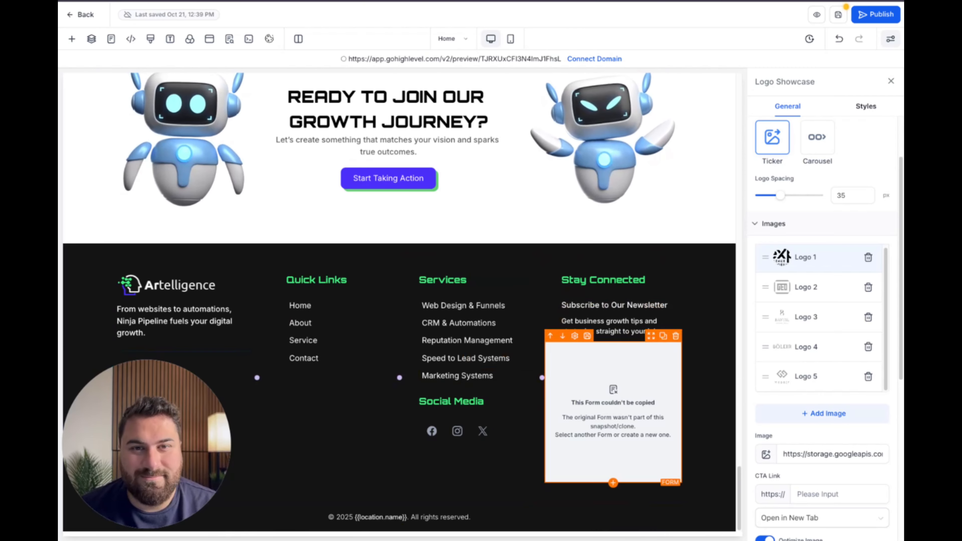
pyautogui.press('Delete')
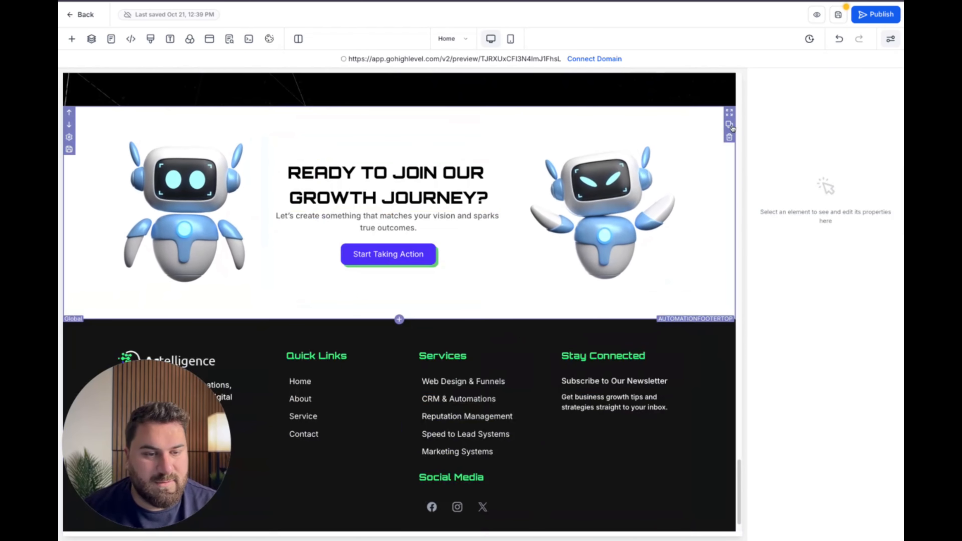
# Duplicate the Ready to Join Our Growth Journey section and delete the Start Taking Action button from the lower copy
pyautogui.click(718, 130)
pyautogui.scroll(-3, 440, 276)
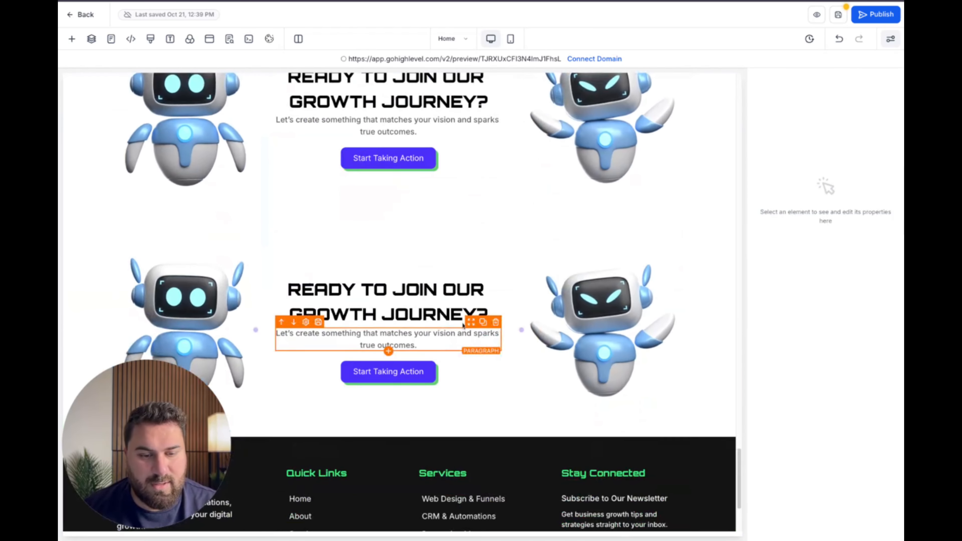
pyautogui.click(397, 374)
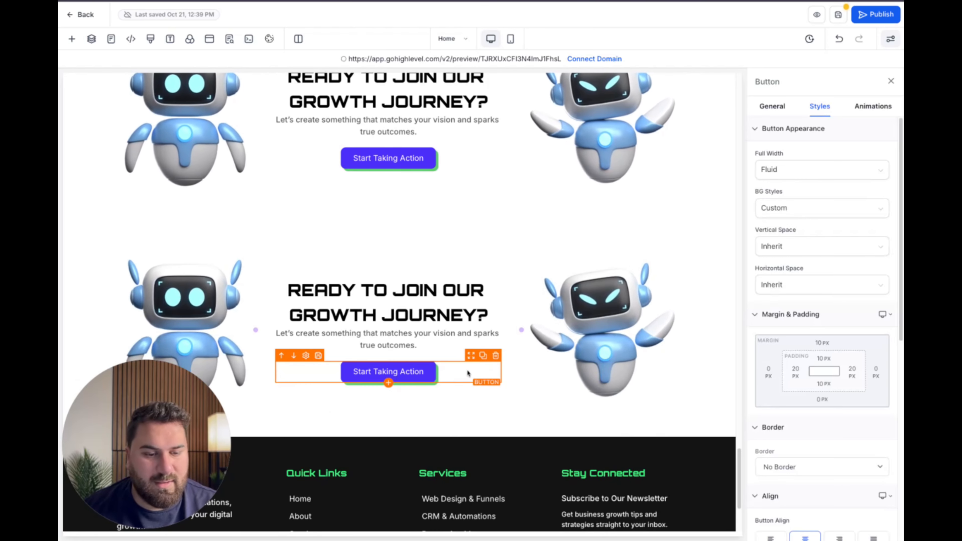
pyautogui.click(496, 357)
# Add a Calendar element below the paragraph in the duplicated section and select the Inspection calendar
pyautogui.click(389, 364)
pyautogui.click(308, 241)
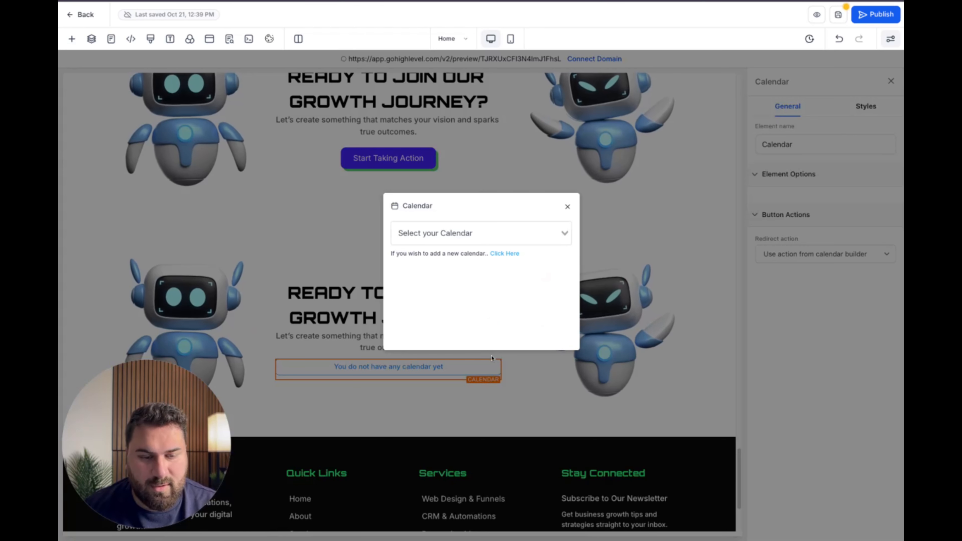
pyautogui.click(492, 232)
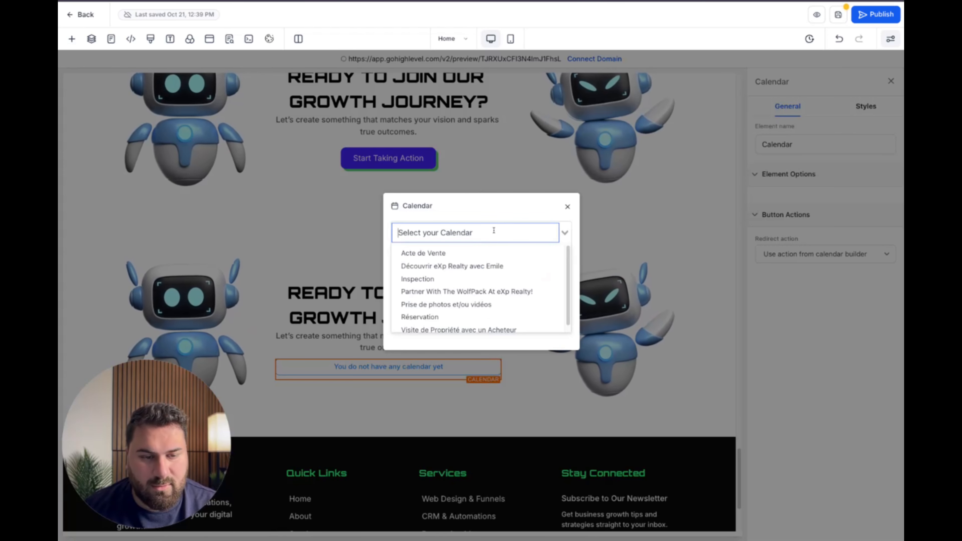
pyautogui.click(462, 279)
pyautogui.scroll(-4, 504, 289)
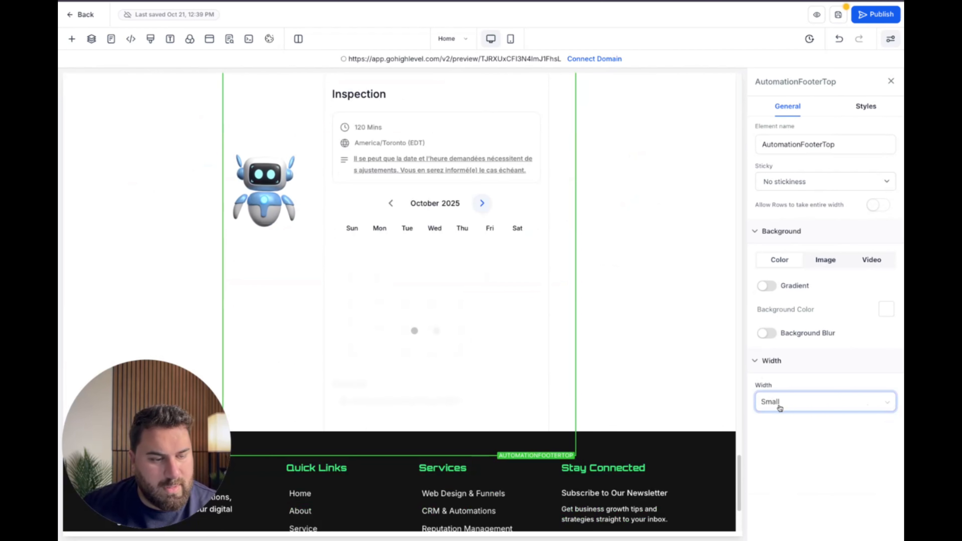
# Set the width of the duplicated growth journey section to Mid Wide
pyautogui.click(777, 402)
pyautogui.click(792, 459)
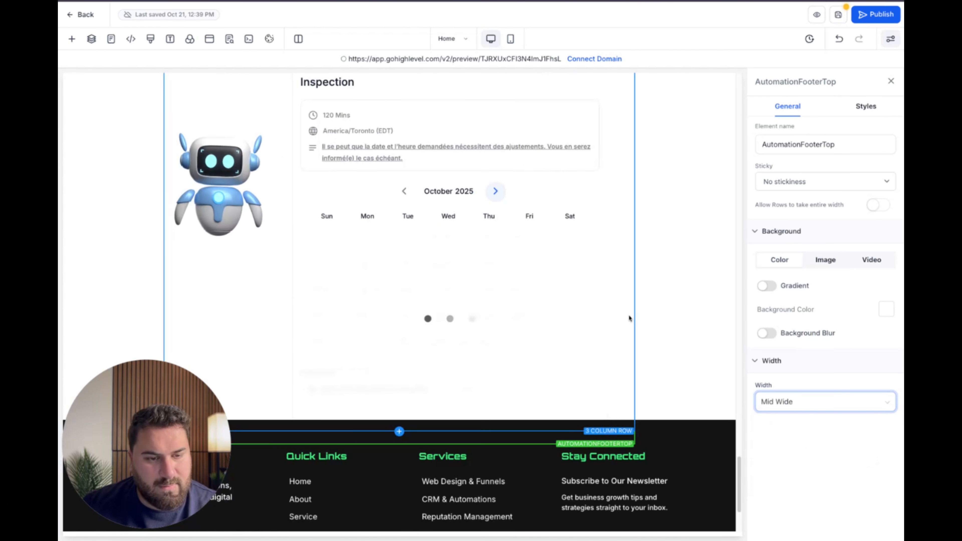
pyautogui.scroll(6, 631, 300)
pyautogui.scroll(-5, 634, 283)
pyautogui.scroll(5, 644, 325)
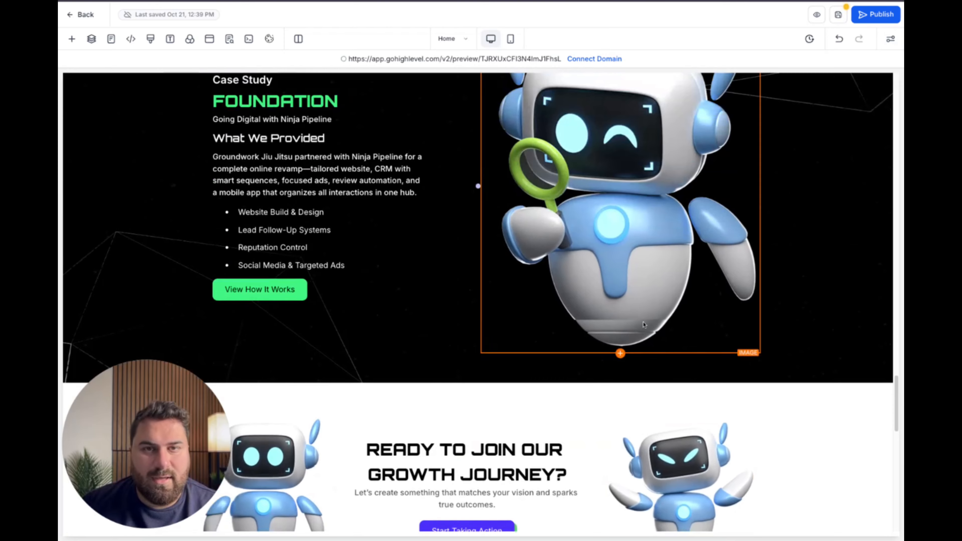
# Delete the calendar and place a Form element under the paragraph in its place, using the form "Formulaire de demande d'informations"
pyautogui.scroll(-5, 643, 326)
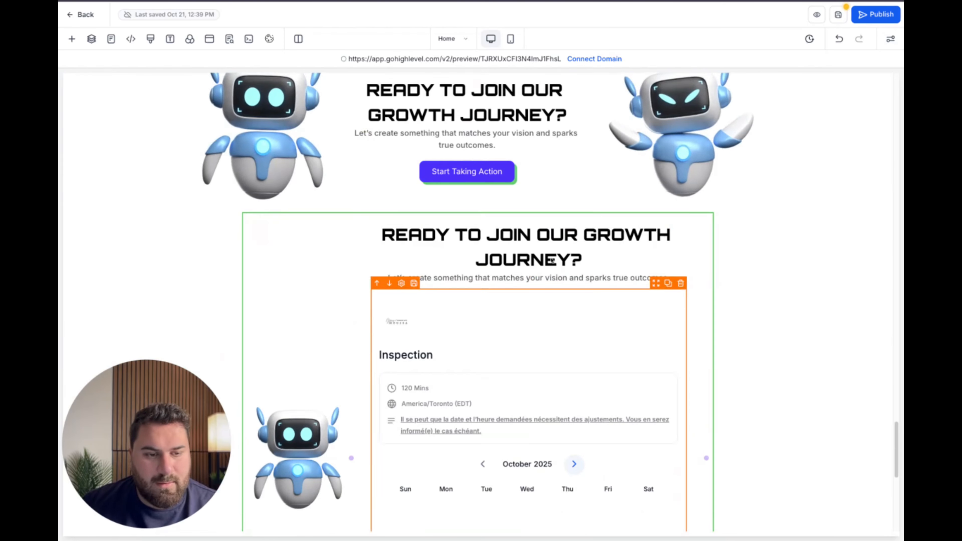
pyautogui.click(680, 284)
pyautogui.click(72, 39)
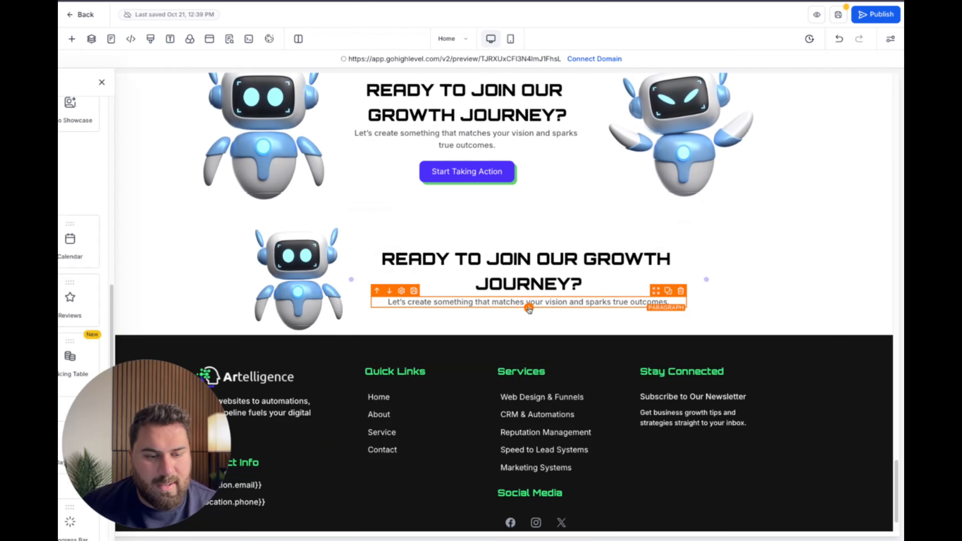
pyautogui.scroll(-3, 301, 205)
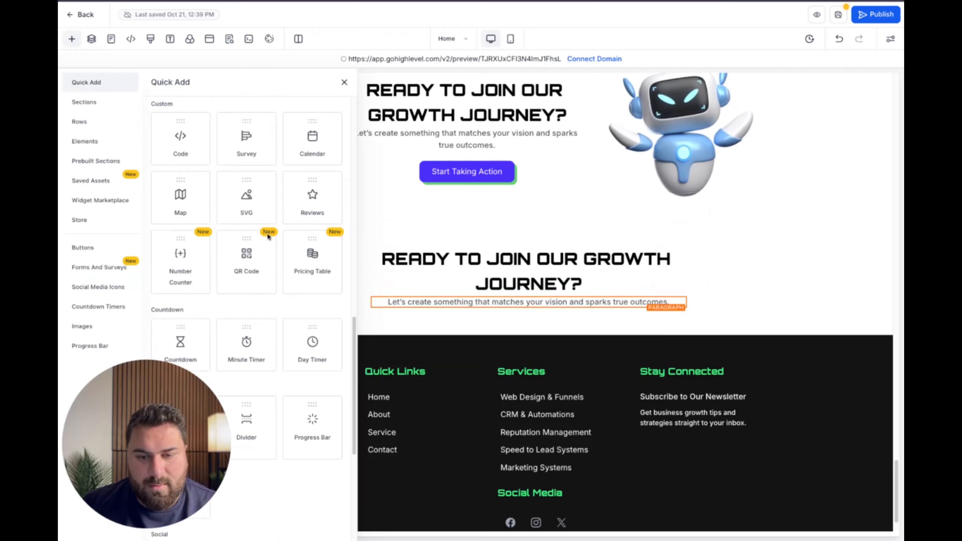
pyautogui.scroll(9, 264, 217)
pyautogui.scroll(3, 286, 235)
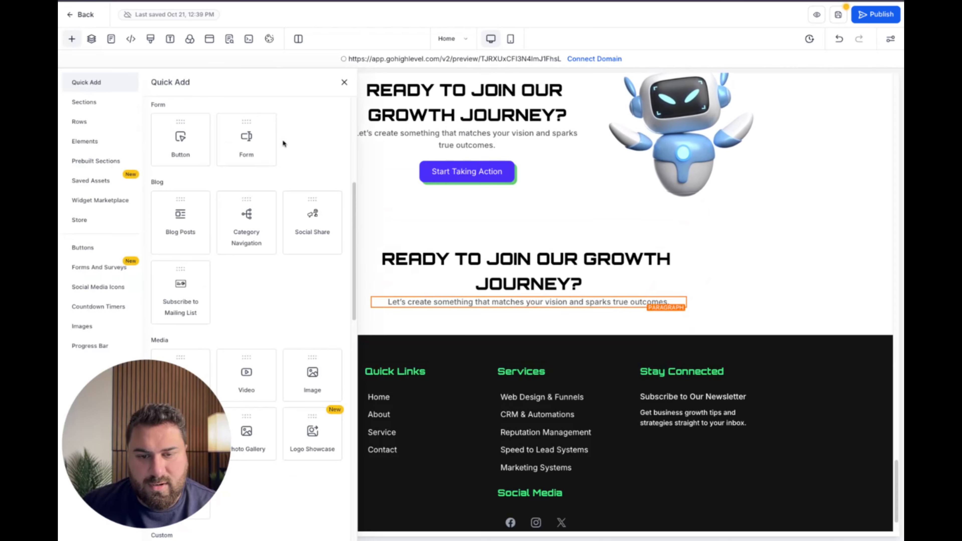
pyautogui.moveTo(263, 141); pyautogui.dragTo(552, 313)
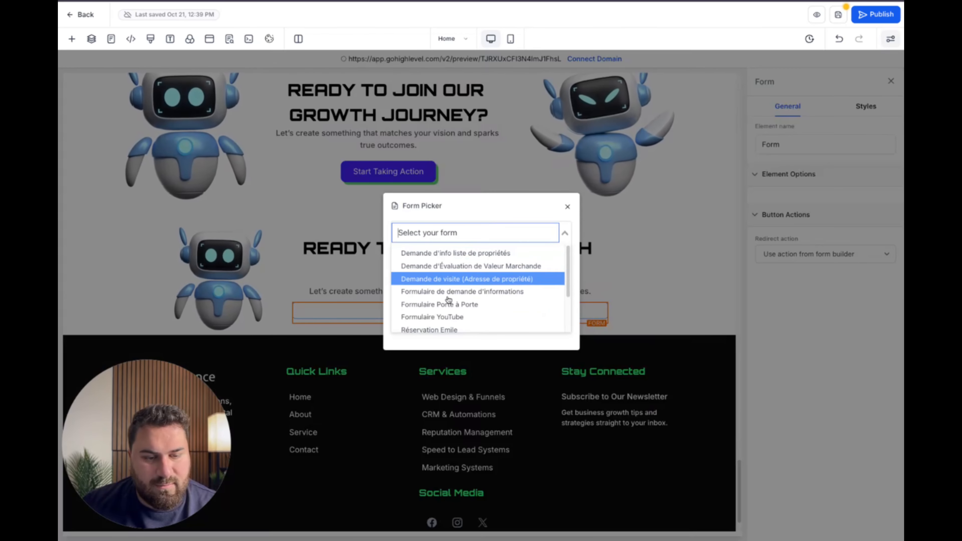
pyautogui.click(470, 288)
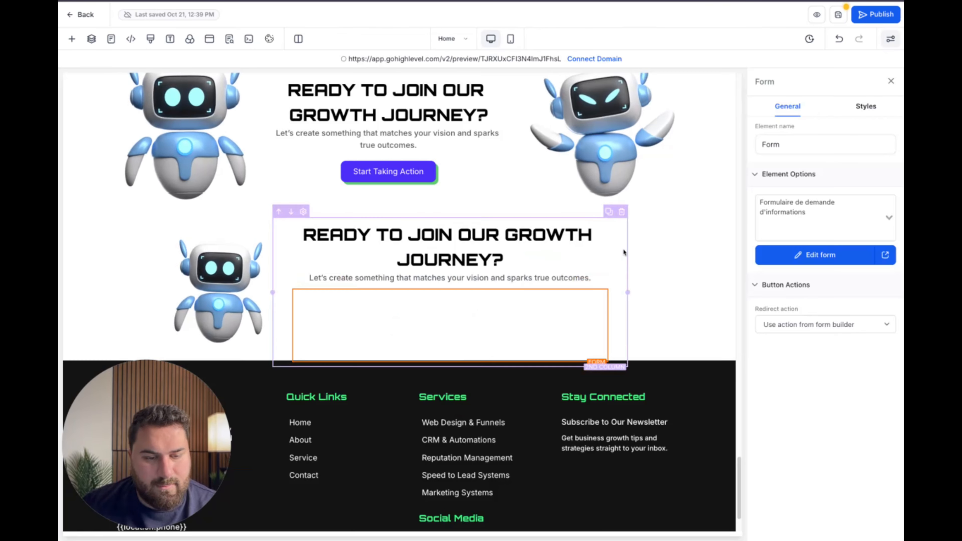
pyautogui.scroll(-4, 613, 298)
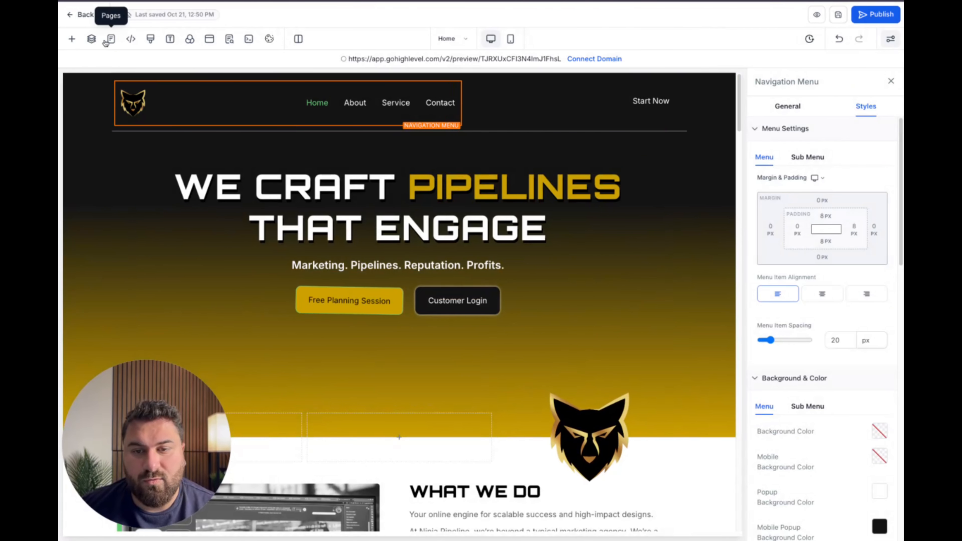
# Open the About page and examine its hero, navigation menu and the sections further down the page
pyautogui.click(111, 38)
pyautogui.click(113, 144)
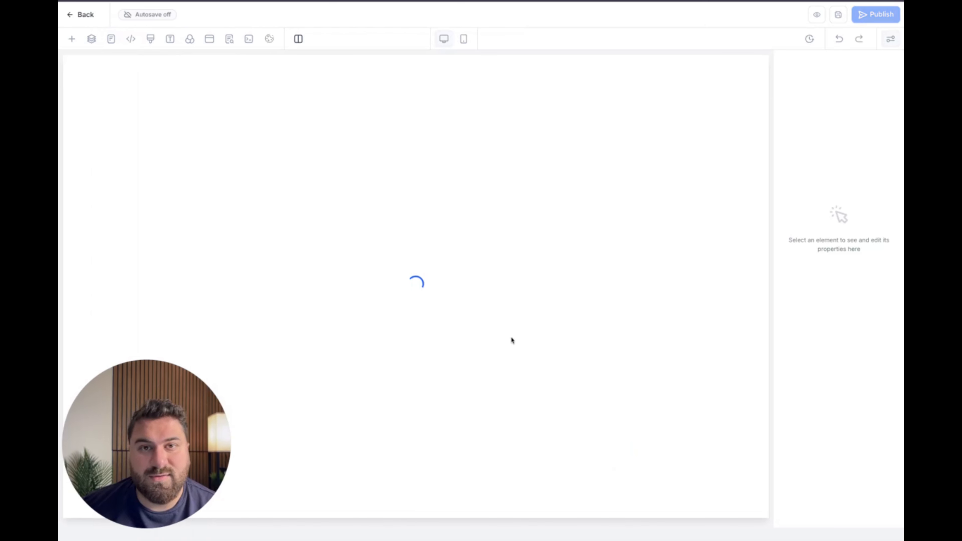
pyautogui.scroll(-10, 466, 319)
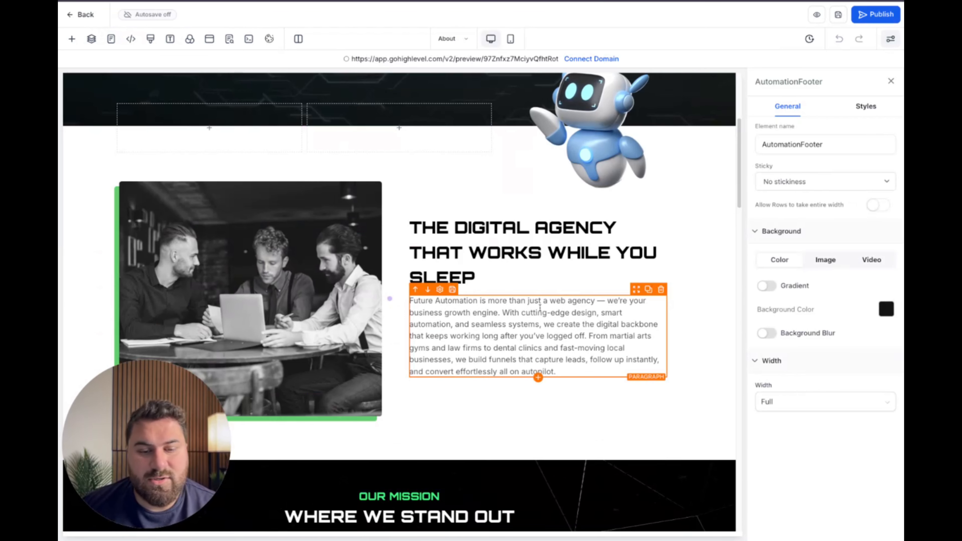
pyautogui.scroll(-5, 415, 313)
pyautogui.scroll(15, 415, 313)
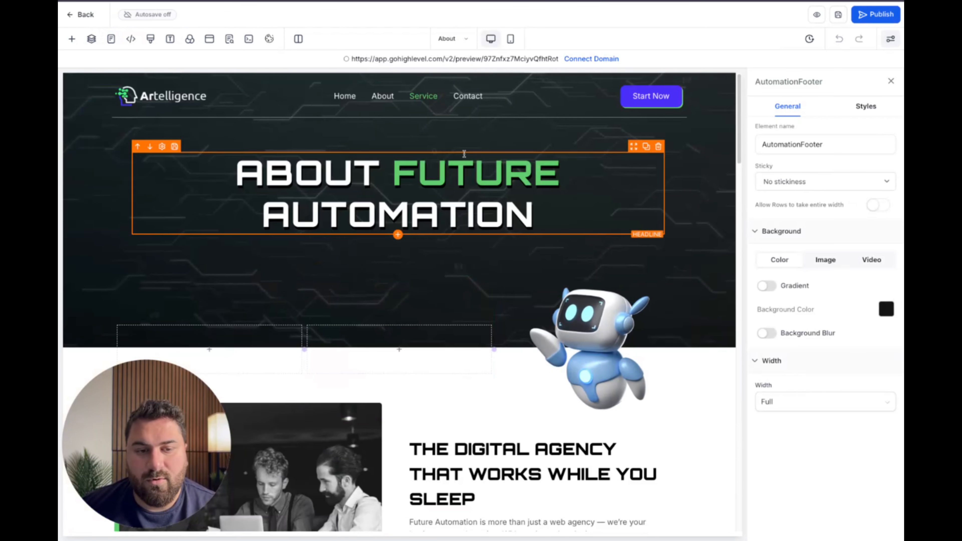
pyautogui.click(469, 97)
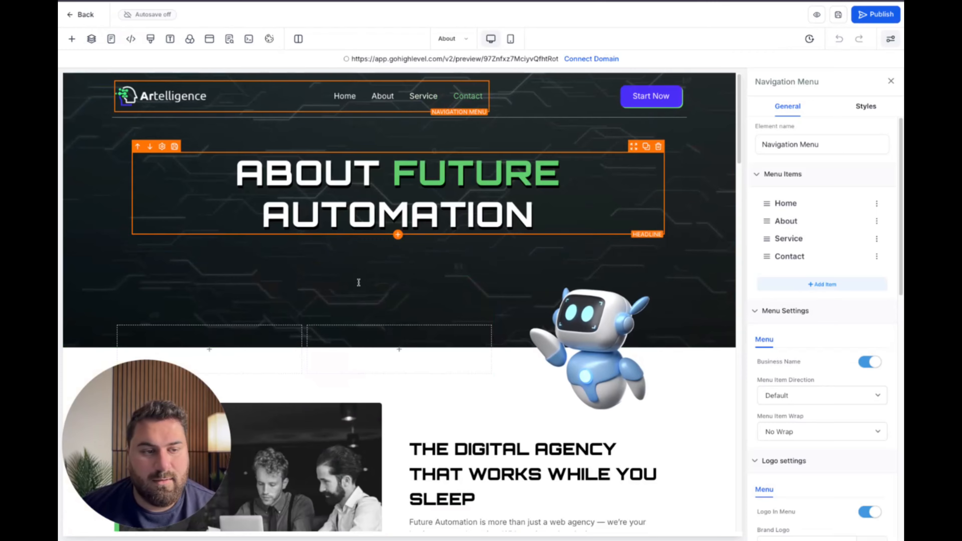
pyautogui.scroll(-5, 525, 290)
pyautogui.scroll(-5, 524, 289)
pyautogui.scroll(10, 531, 265)
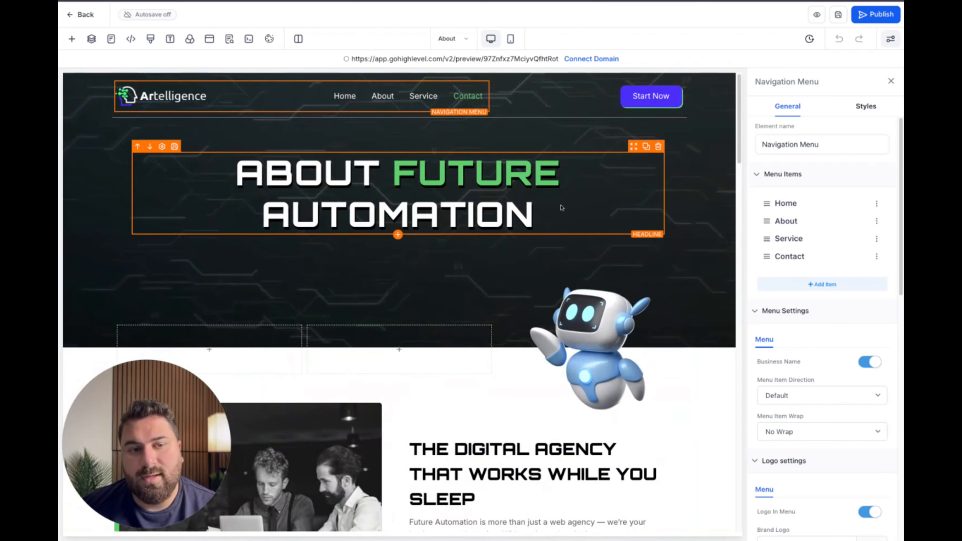